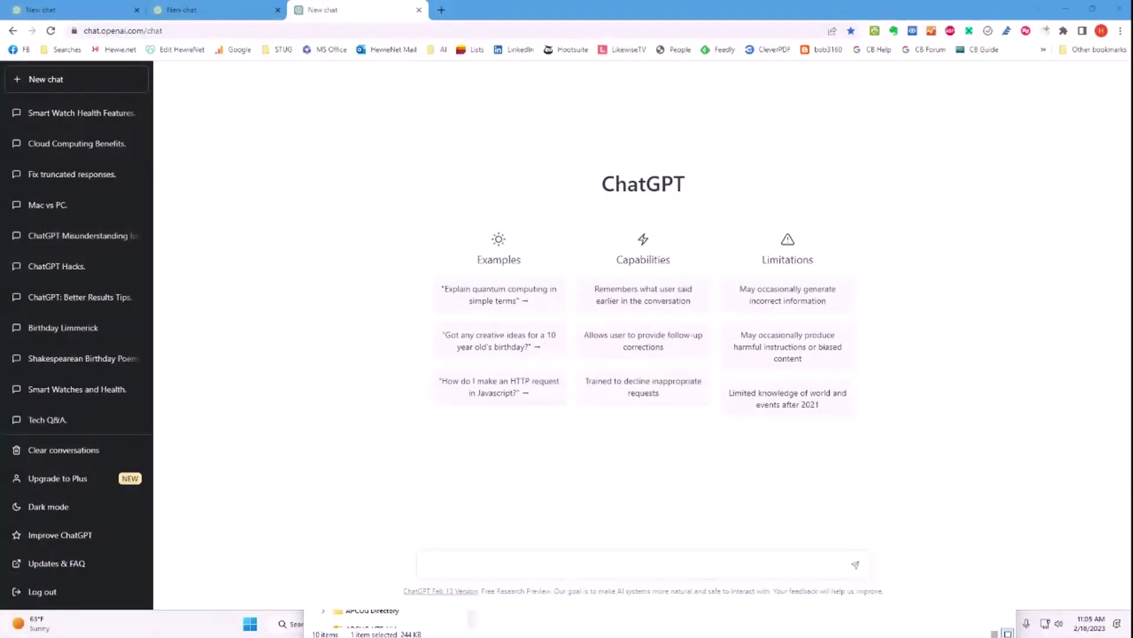
Submit the prompt "A. Describe the health aspects of a smart watch." in the empty chat
click(423, 561)
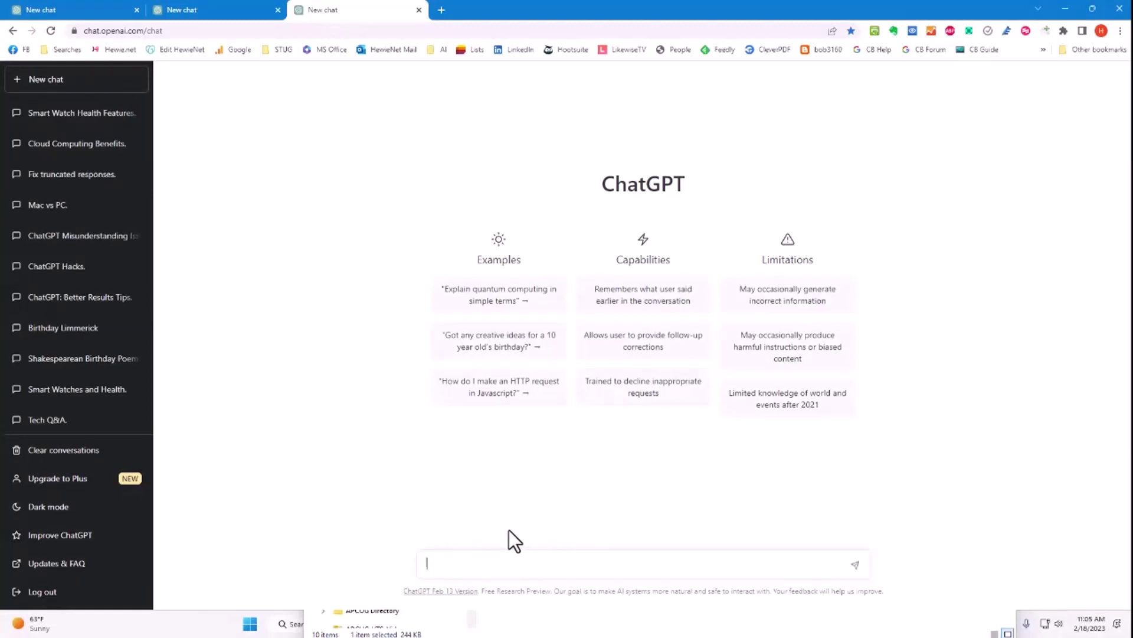
text(A. Describe the health aspects of a smart watch.)
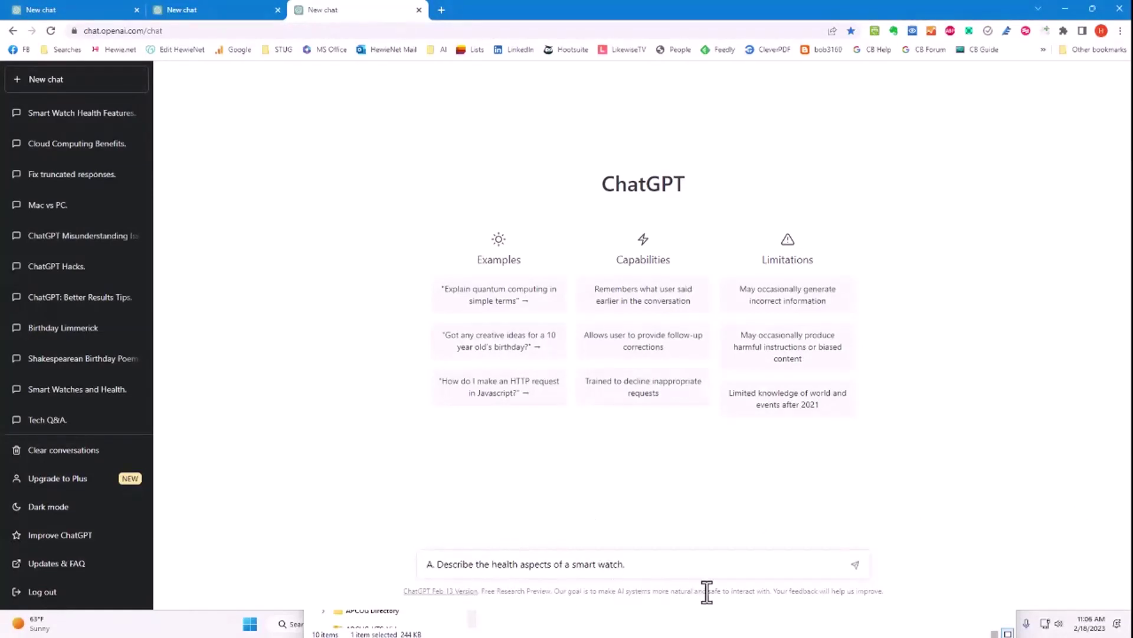
click(855, 565)
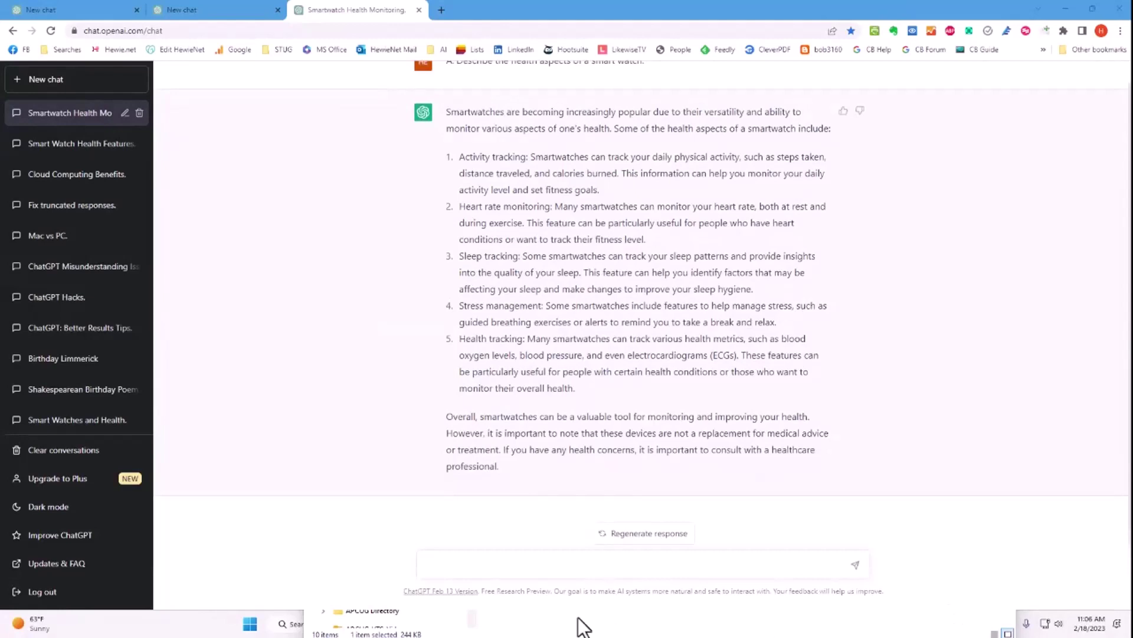
Submit the follow-up "B. Describe the health aspects of a smart watch. I want you to answer as a doctor"
click(435, 568)
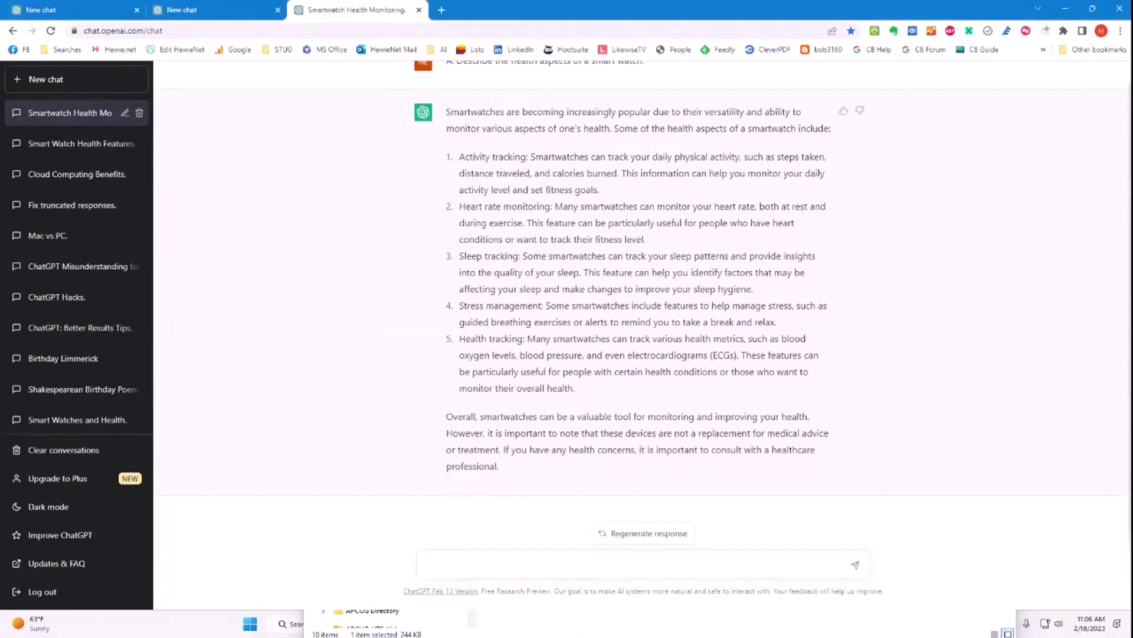
text(B. Describe the health aspects of a smart watch. I want you to answer as a doctor)
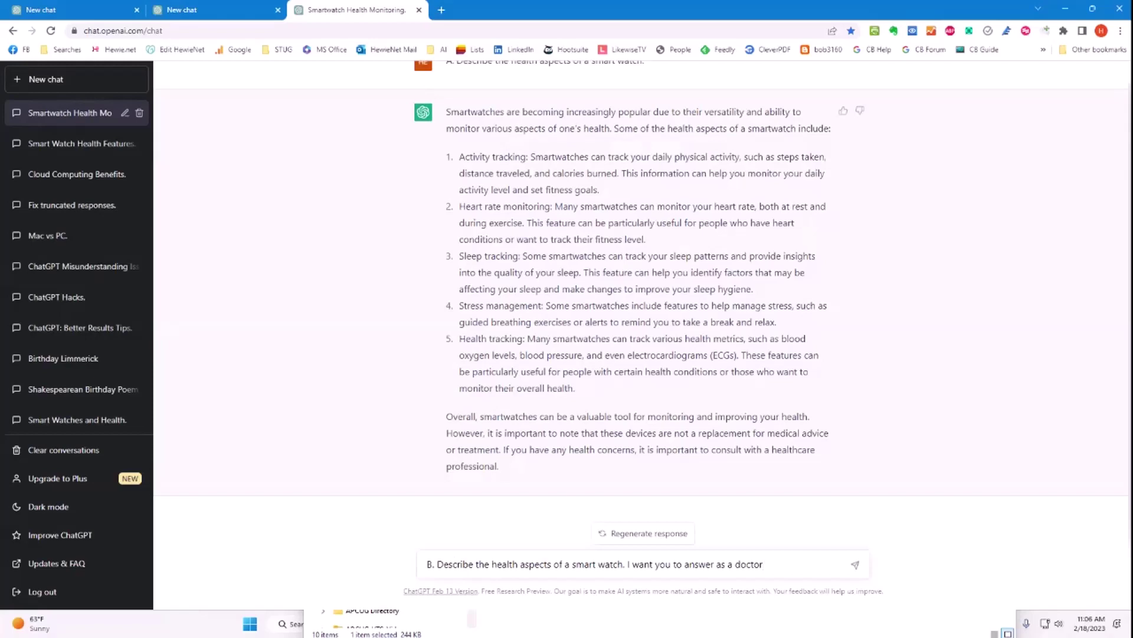
click(856, 566)
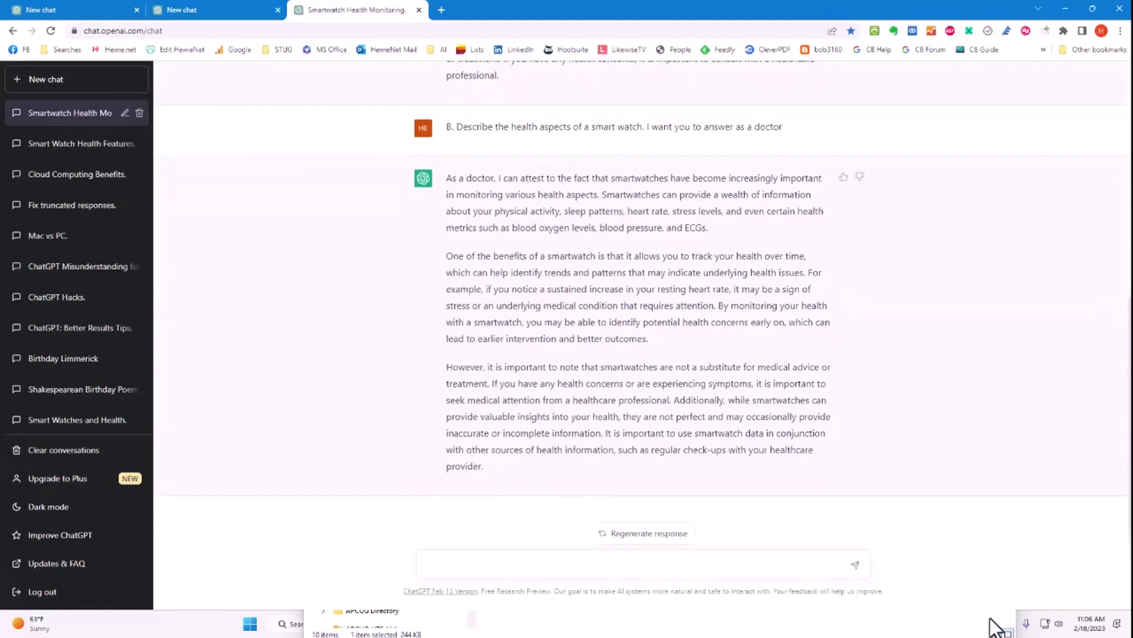
Submit the follow-up "C. Describe the health aspects of a smart watch. I want you to answer like a computer nerd."
click(440, 565)
text(C. Describe the health aspects of a smart watch. I want you to answer like a computer nerd.)
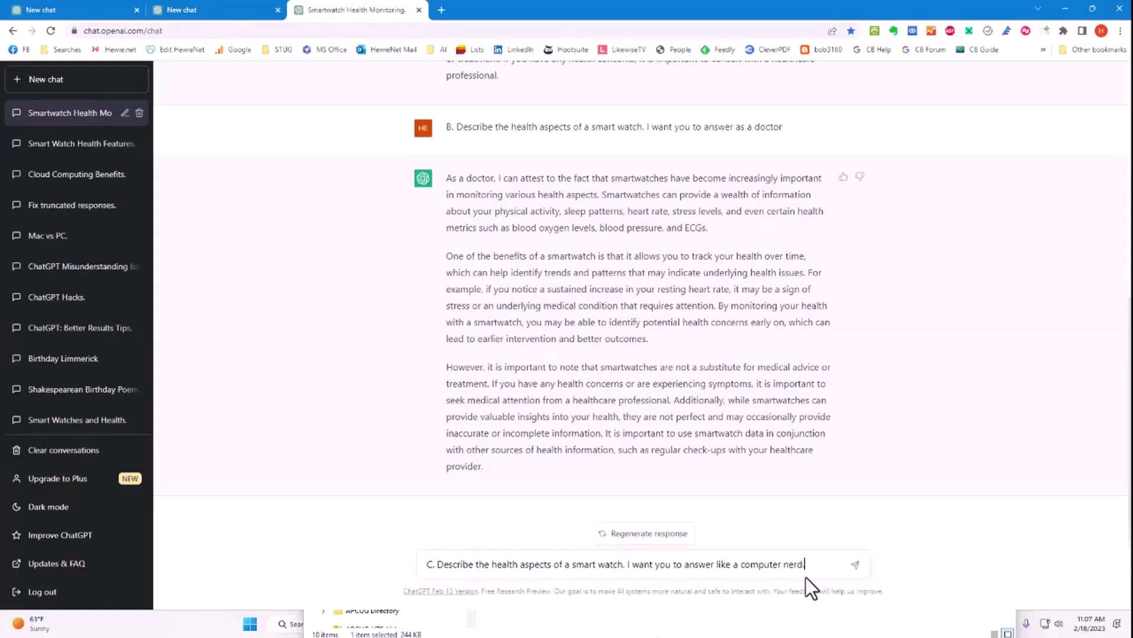
click(856, 565)
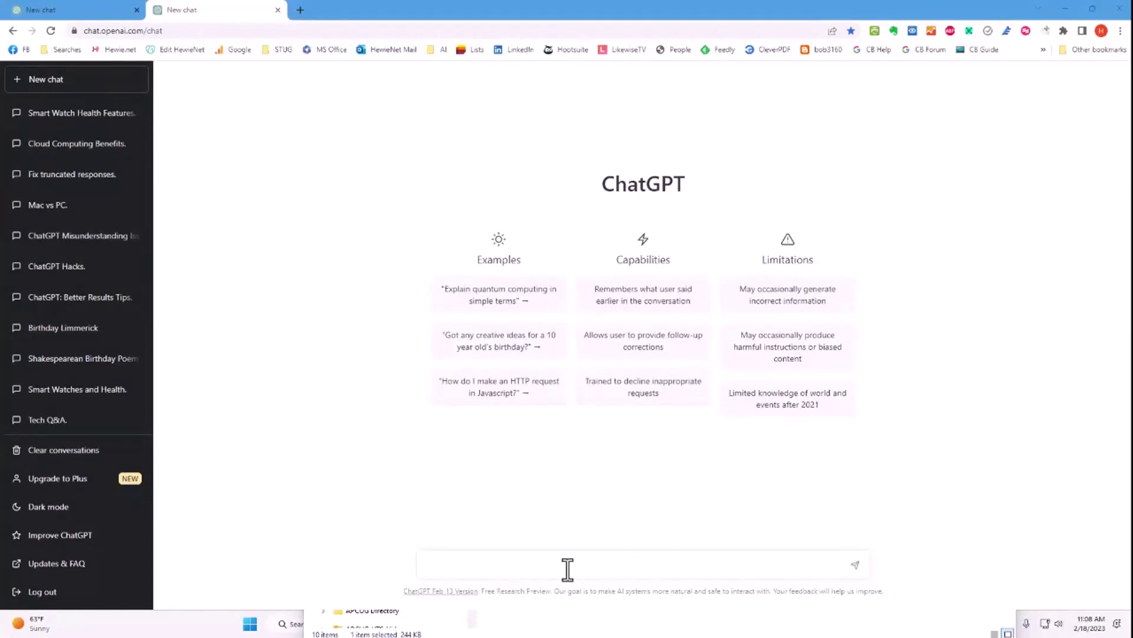
Submit the prompt "A. Write me a happy birthday poem." in the empty chat
click(455, 563)
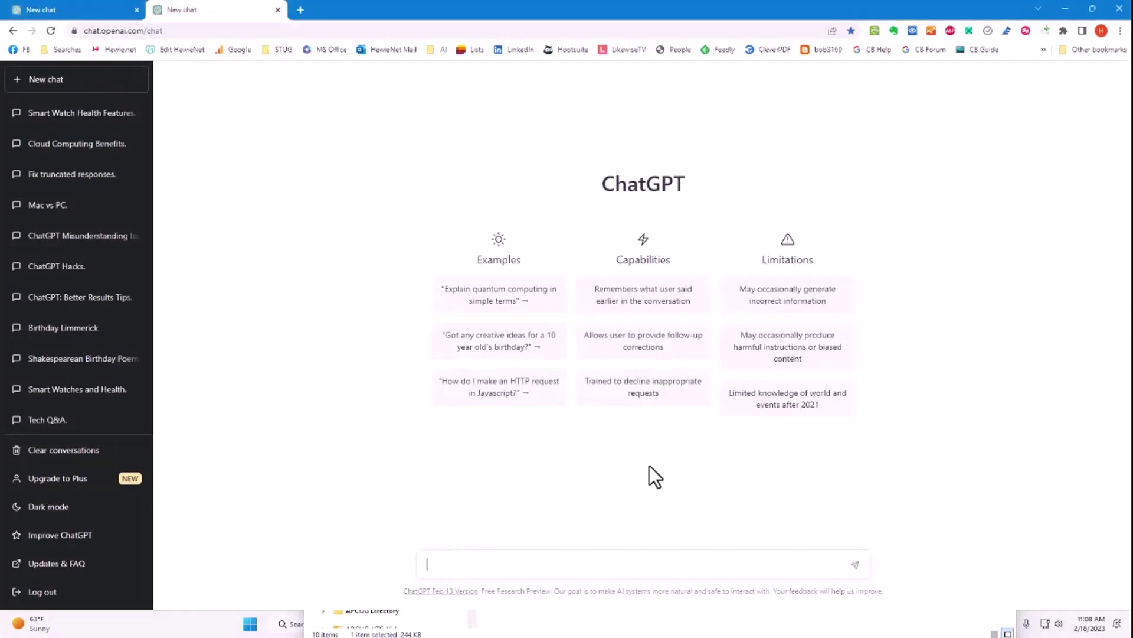
text(A. Write me a happy birthday poem.)
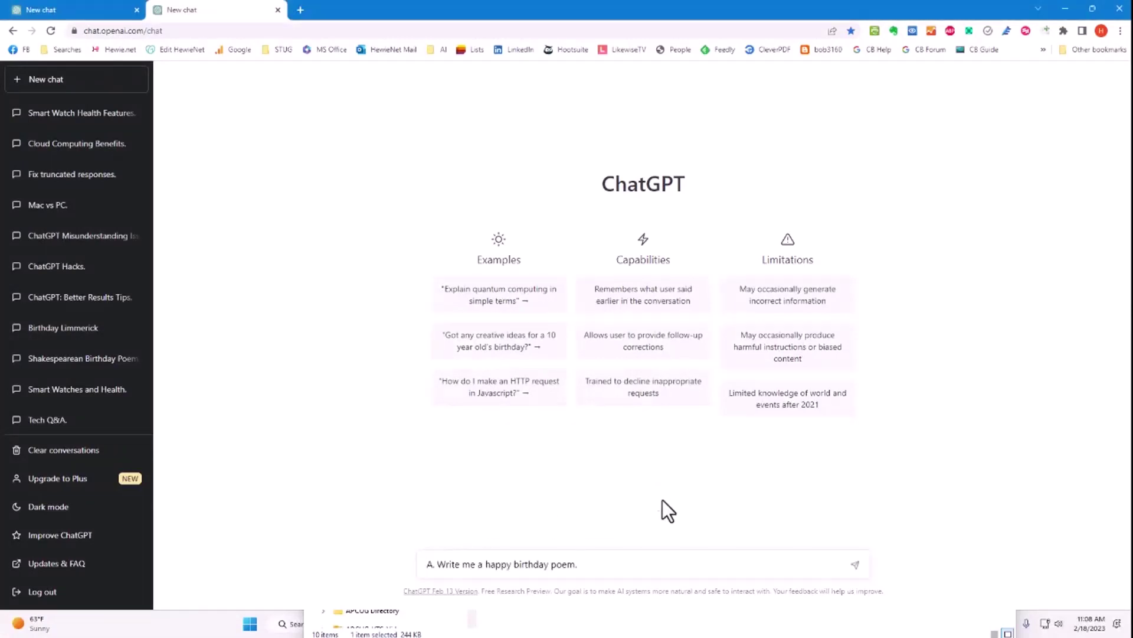
click(856, 566)
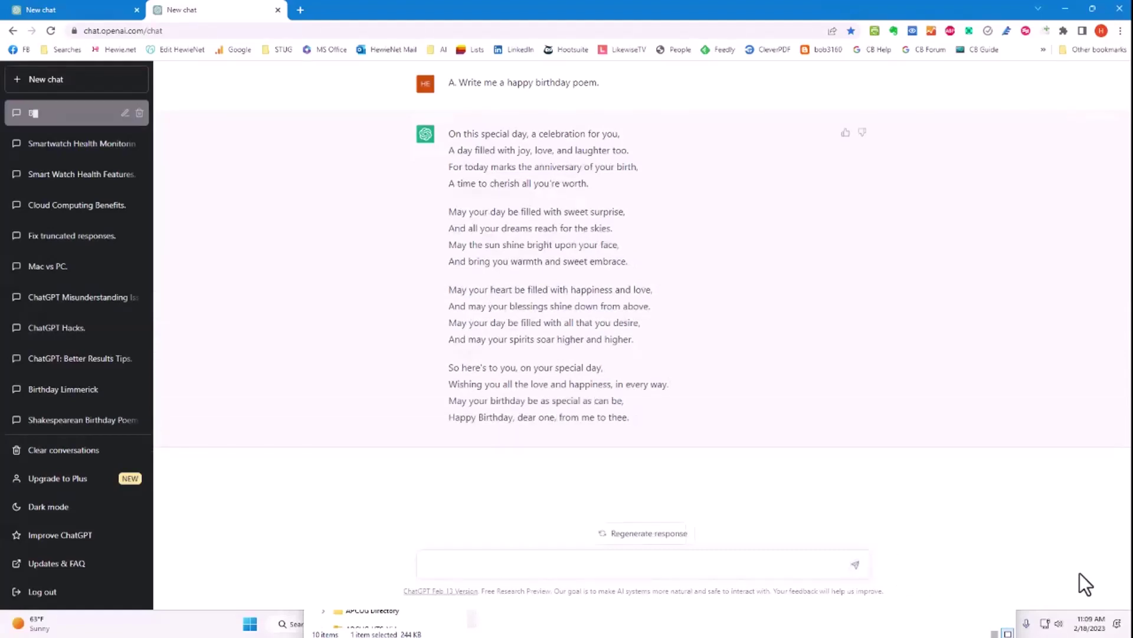
Submit "B. Write me a happy birthday poem in the style of Shakespeare" and the same request as "C." in the style of a limerick
click(786, 571)
text(B. Write me a happy birthday poem in the style of Shakespeare)
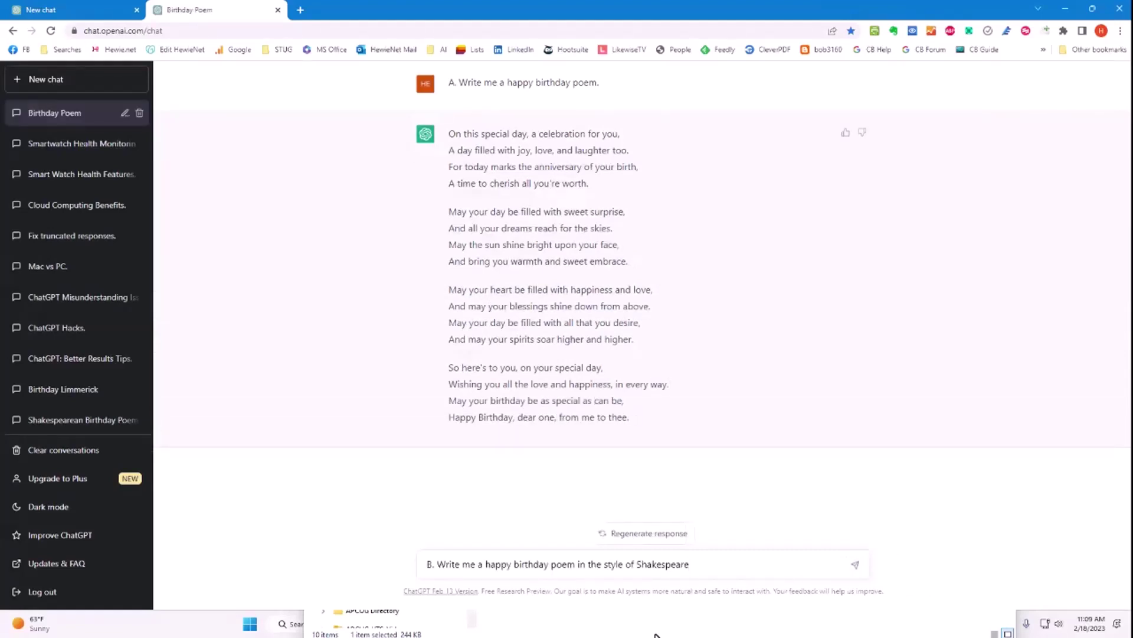
click(854, 567)
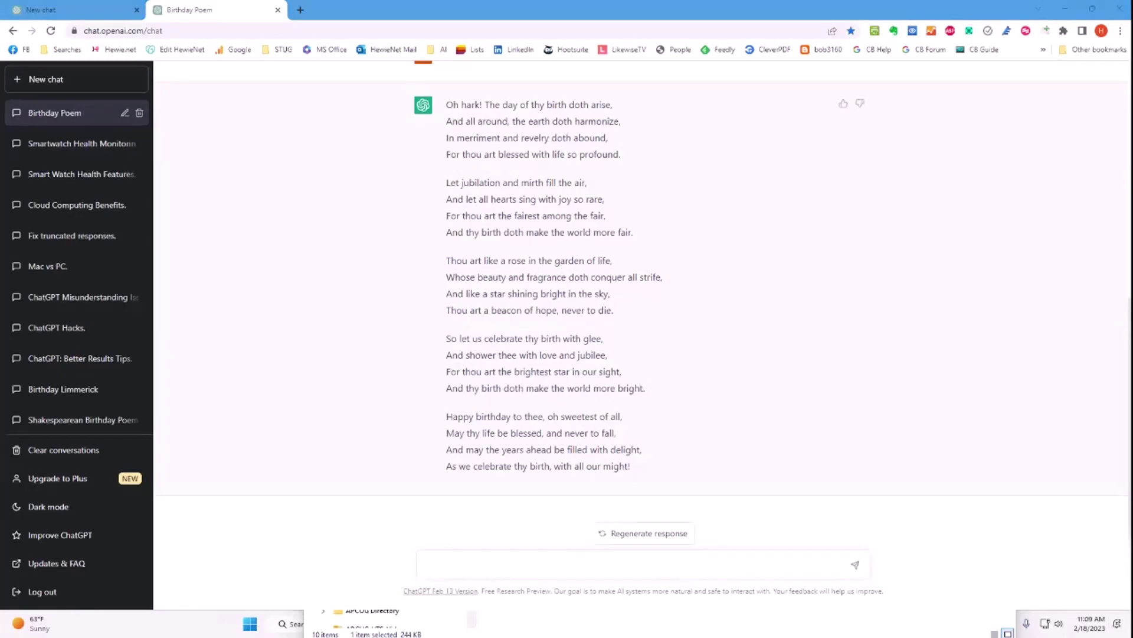
text(C. Write me a happy birthday poem in the style of a limerick)
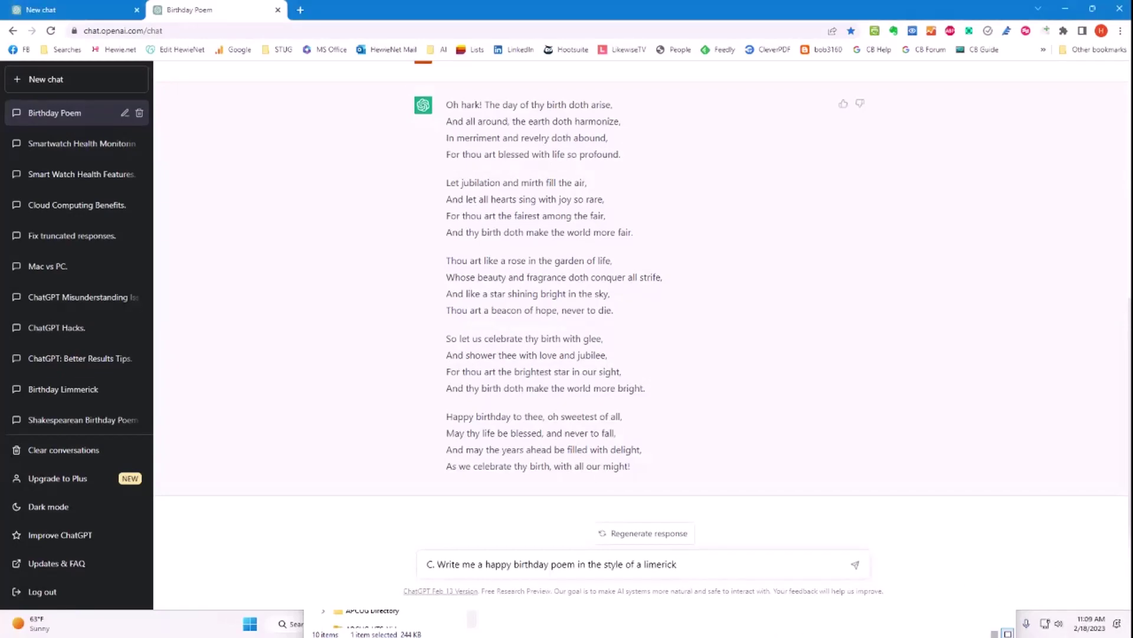
click(856, 565)
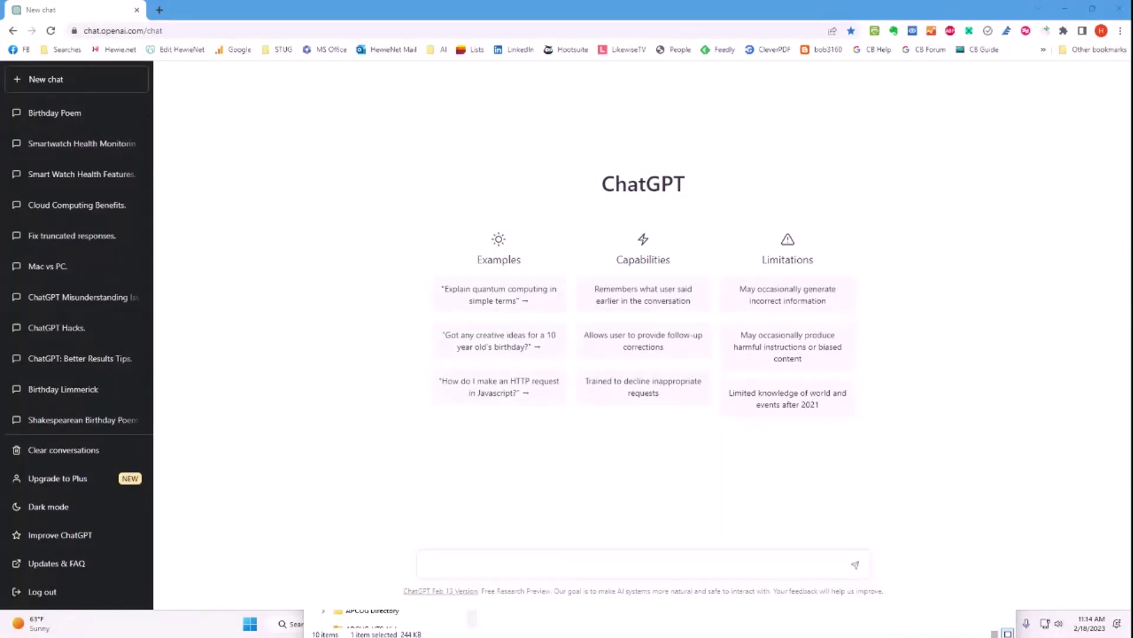
Ask "A. What is the difference between a Mac computer and a PC?" in the empty chat and follow up with "Continue"
click(448, 564)
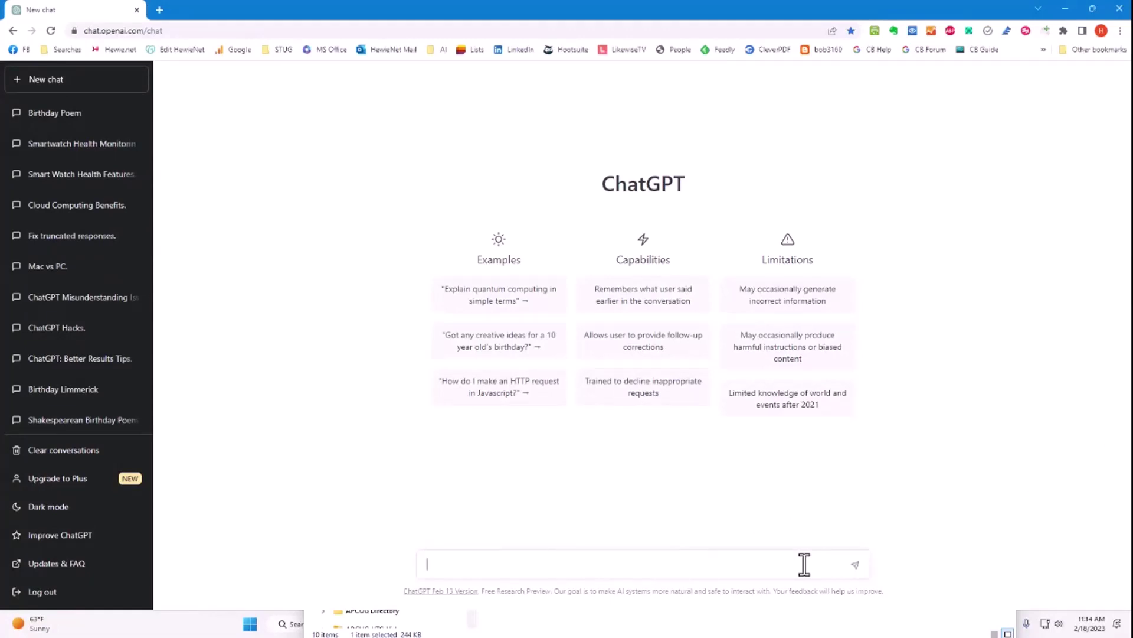
text(A. What is the difference between a Mac computer and a PC?)
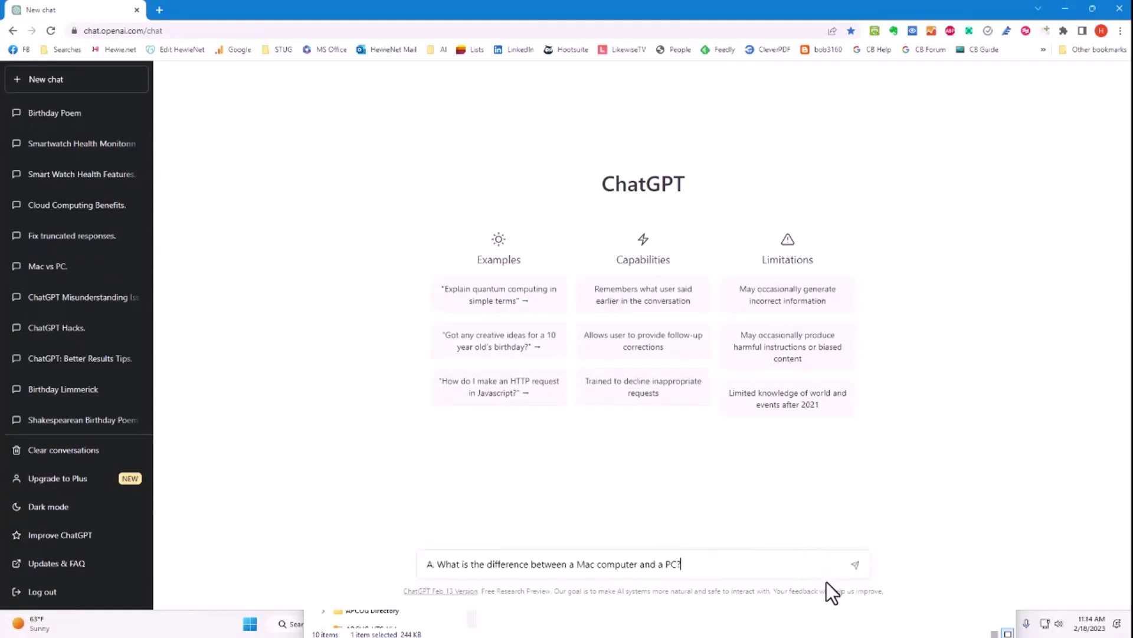
click(855, 565)
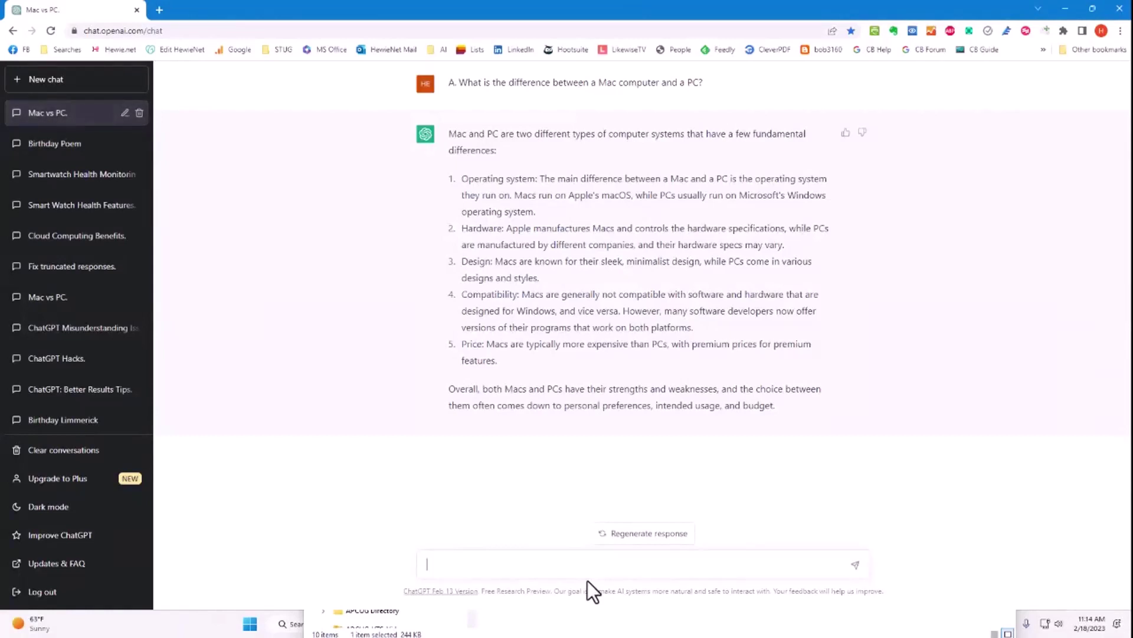
text(Continue)
key(Return)
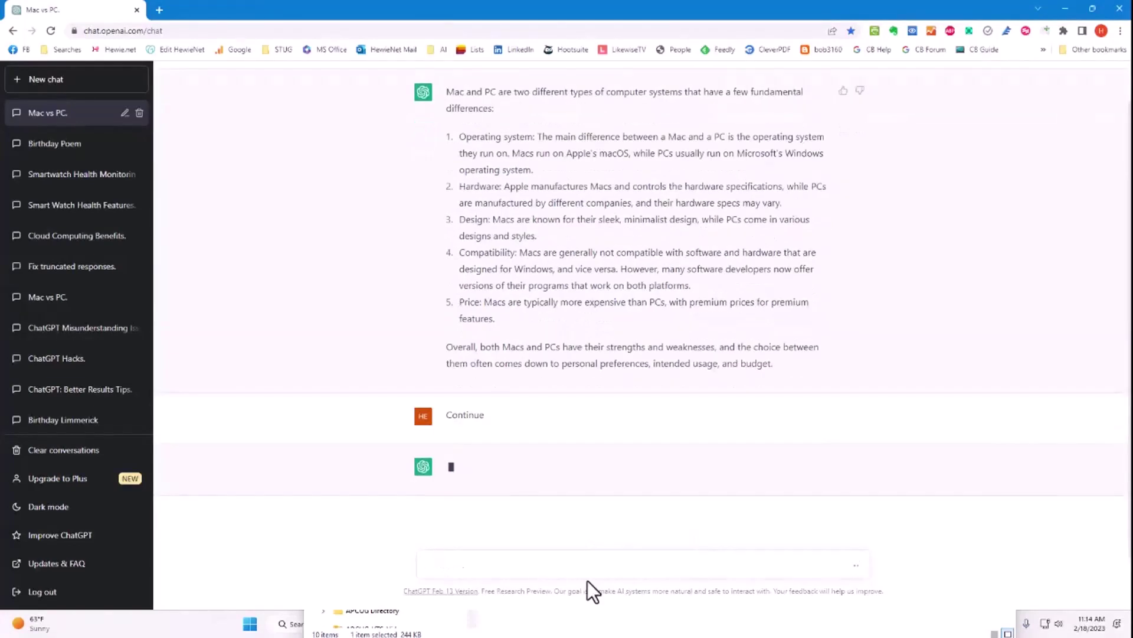
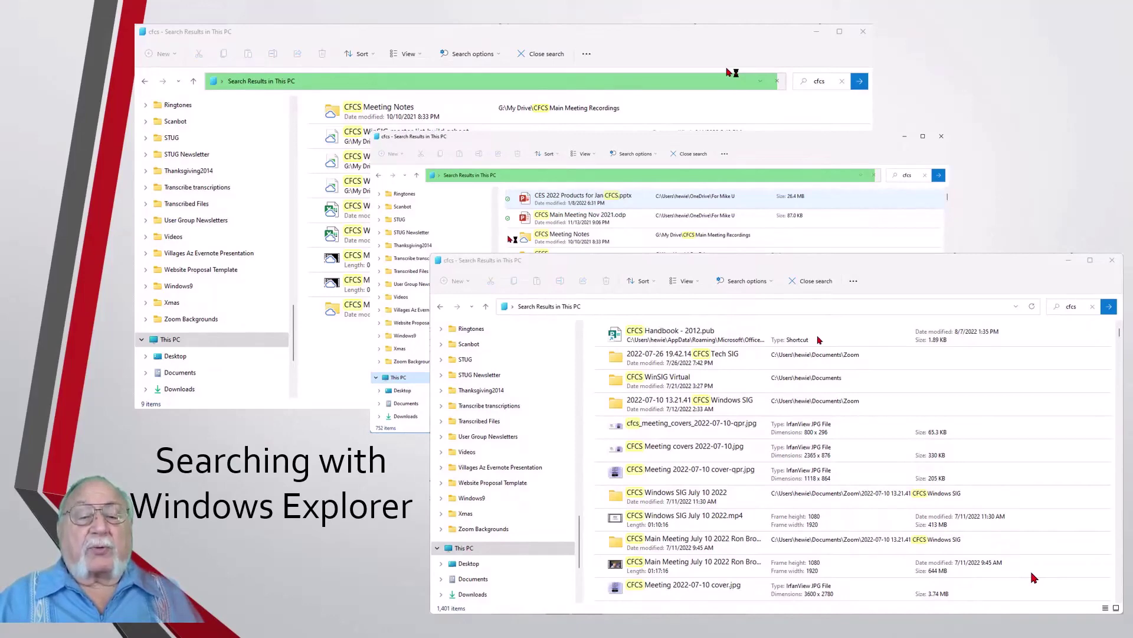
key(Right)
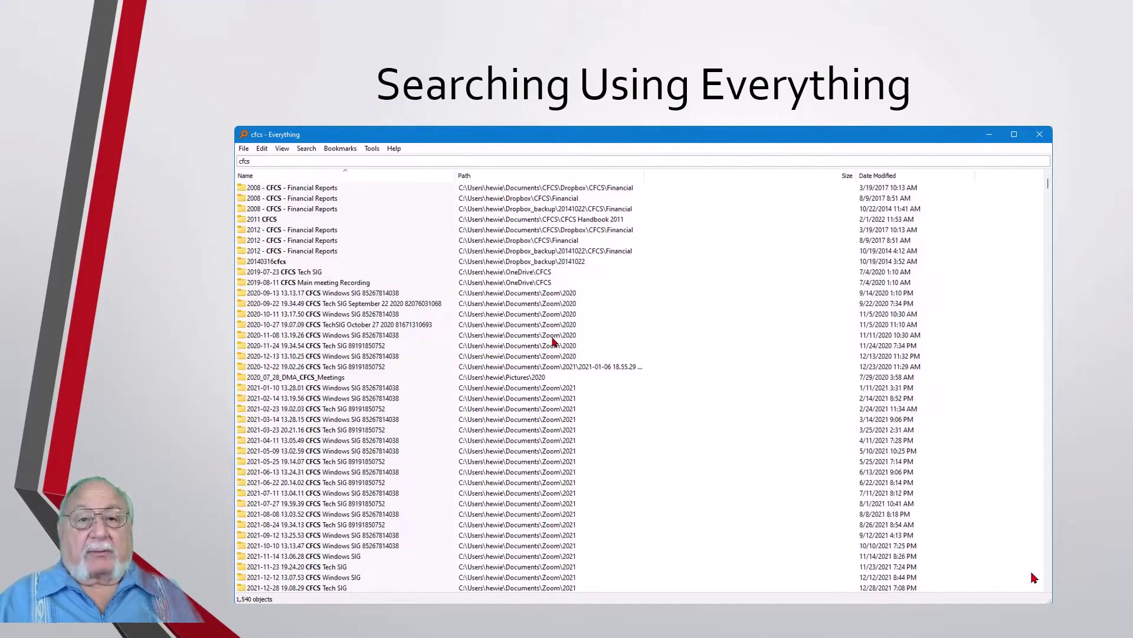
key(Right)
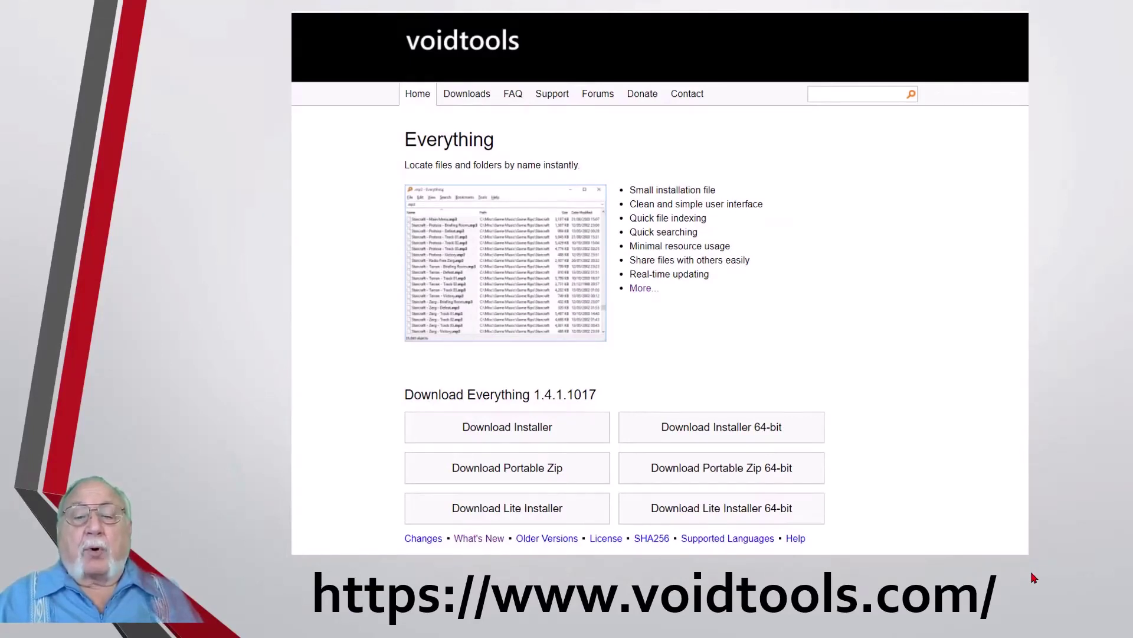
key(Right)
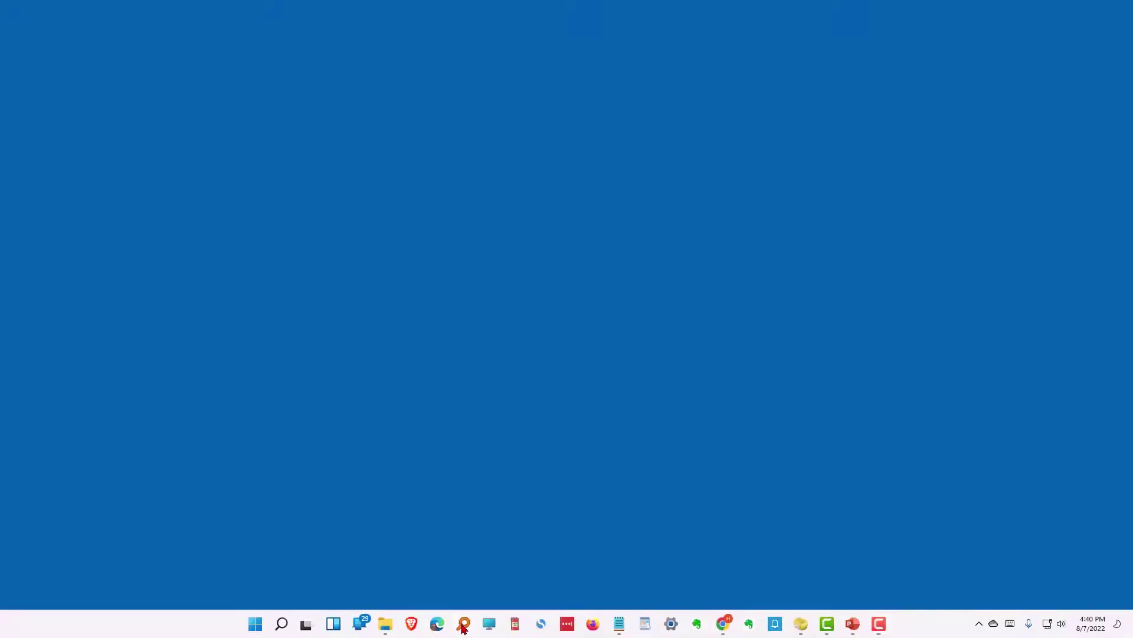
Open Everything, search for "cfcs", and look through the list of matching files and folders
click(463, 626)
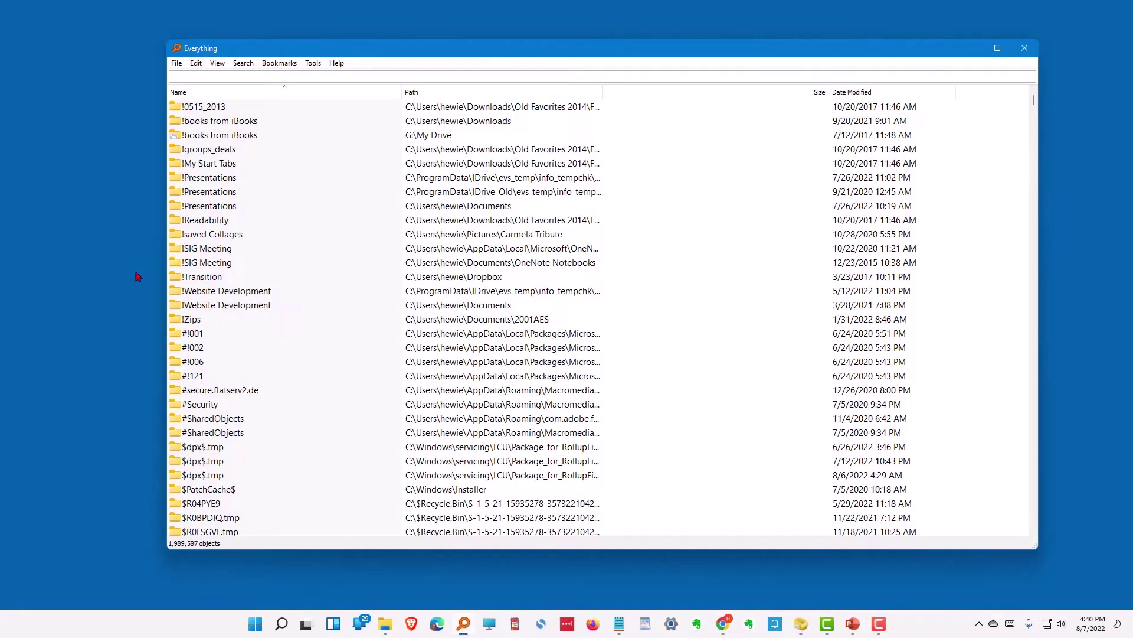
click(190, 77)
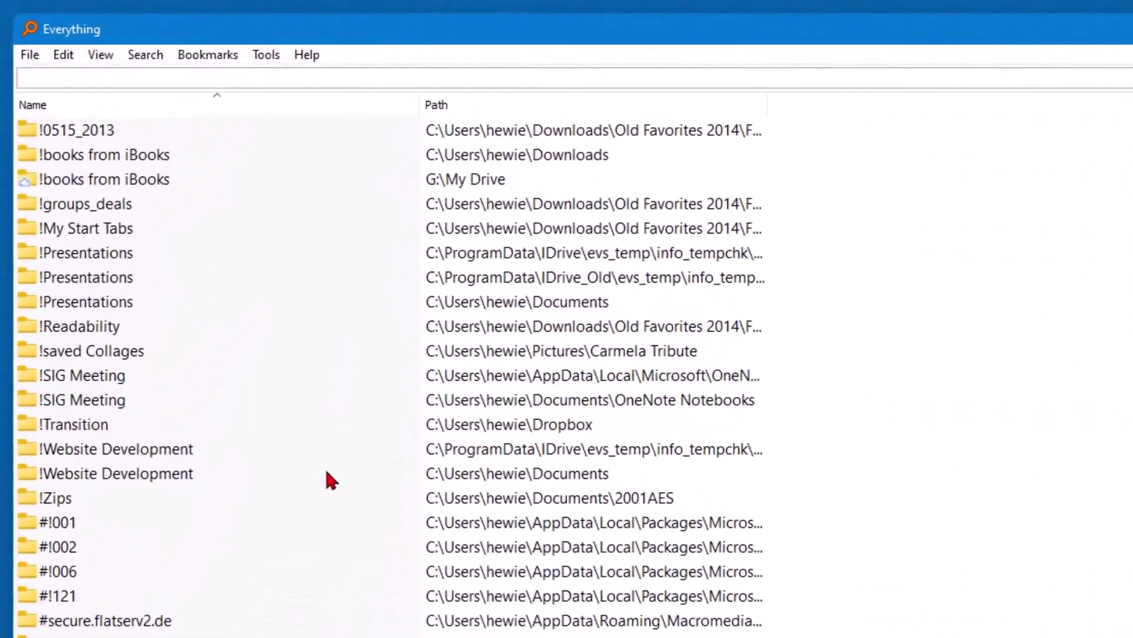
text(cfcs)
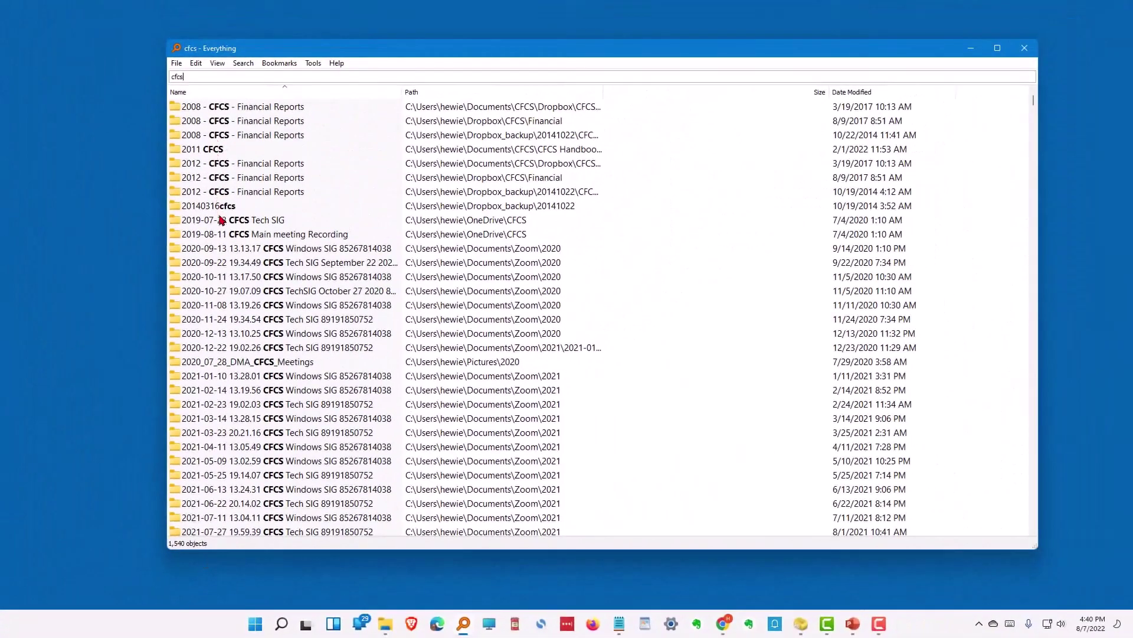
scroll(221, 219, down, 6)
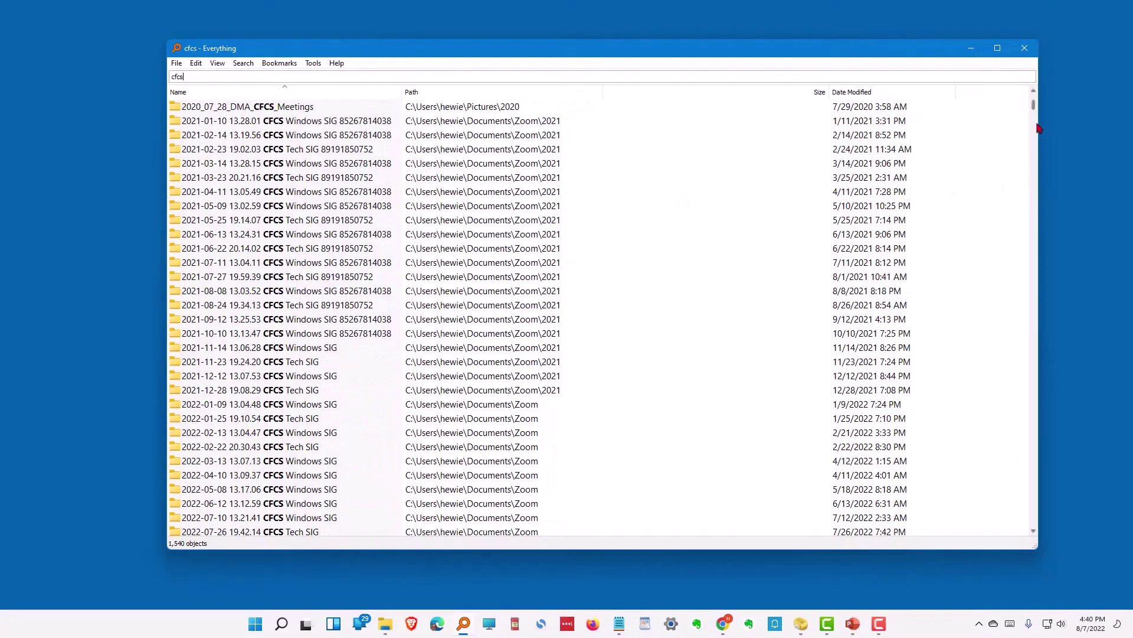
drag(1034, 108, 1034, 286)
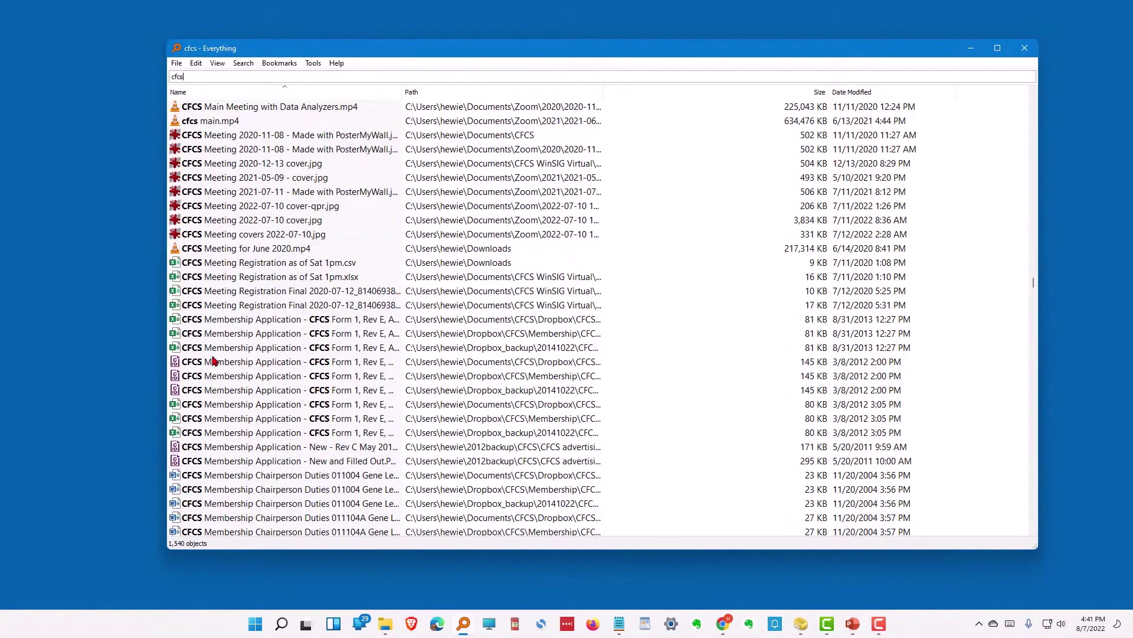
drag(1034, 285, 1036, 95)
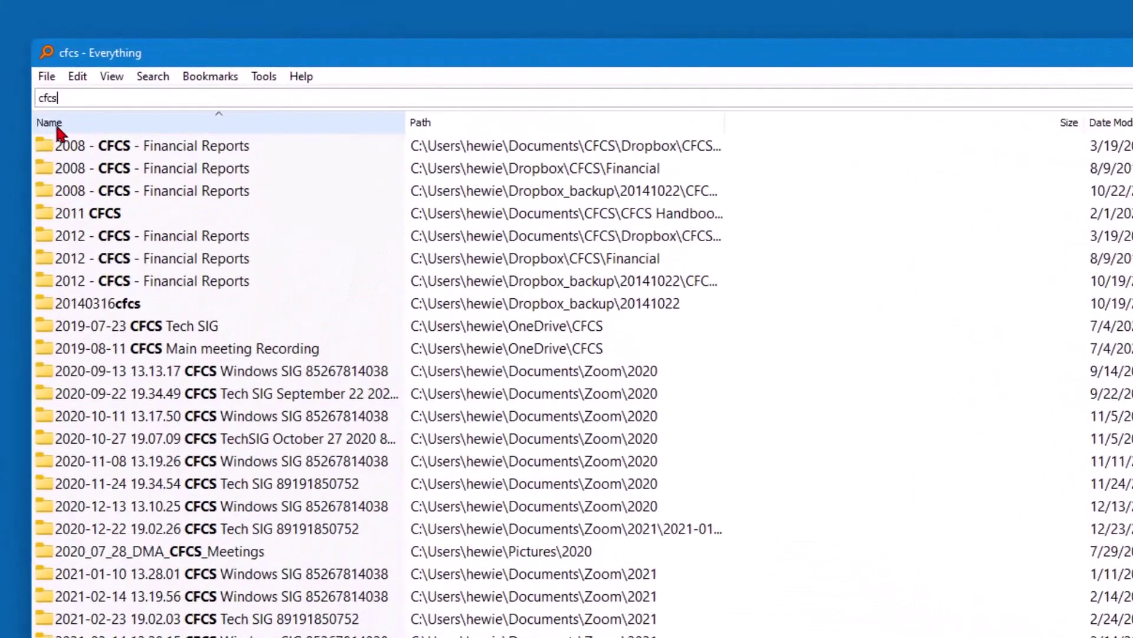
Sort the search results by name in descending order, browse them, and return to ascending name order
click(57, 128)
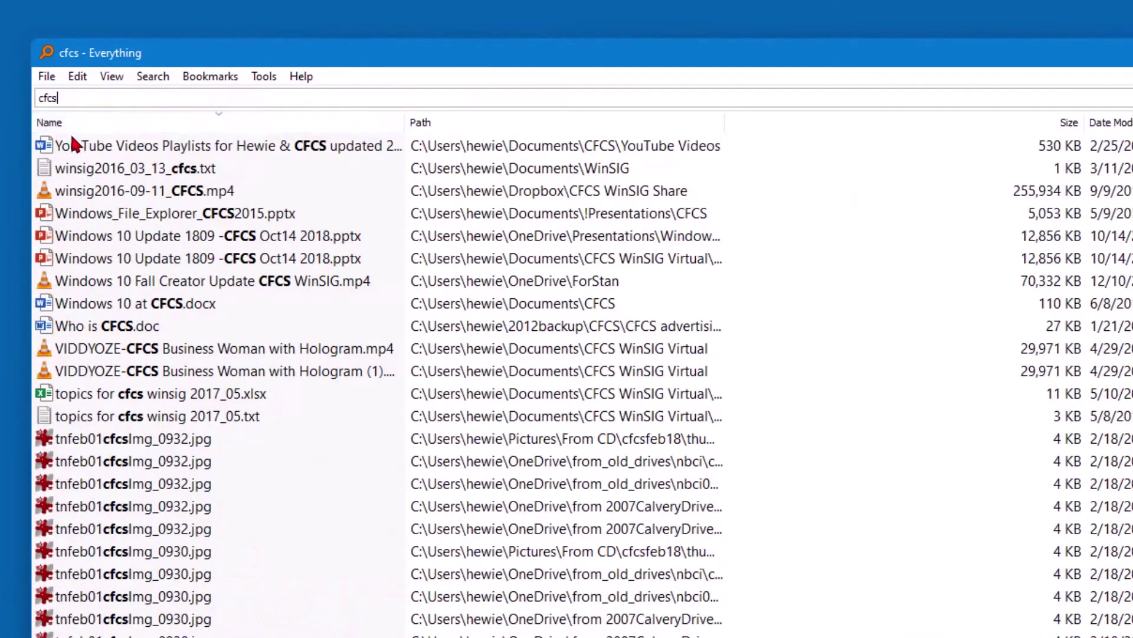
scroll(122, 426, down, 20)
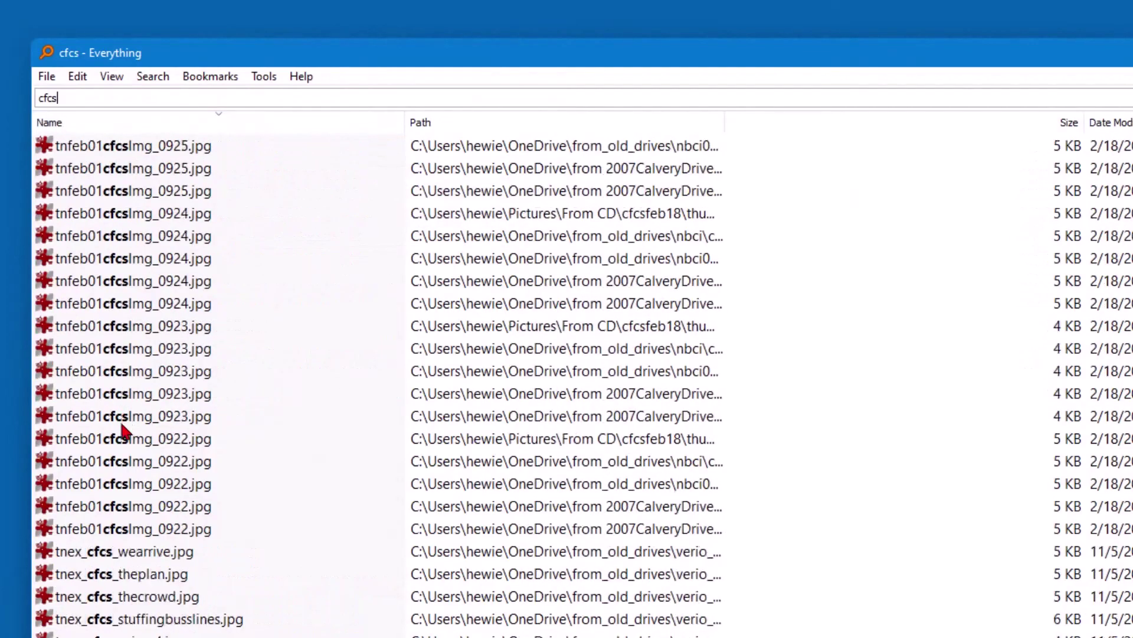
scroll(122, 426, down, 20)
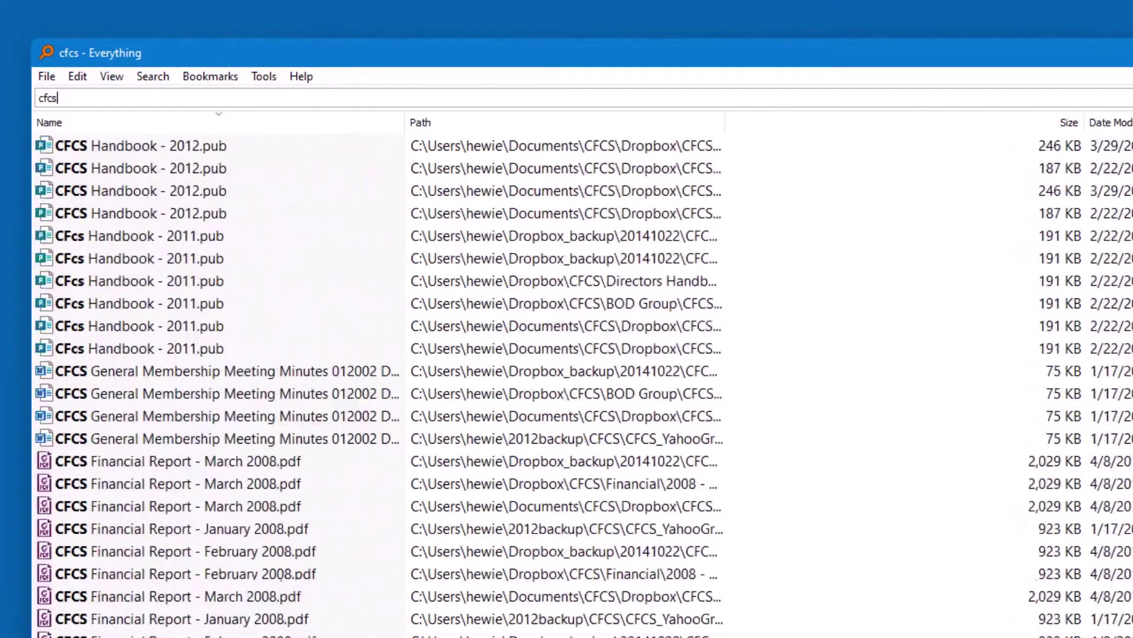
scroll(56, 142, up, 15)
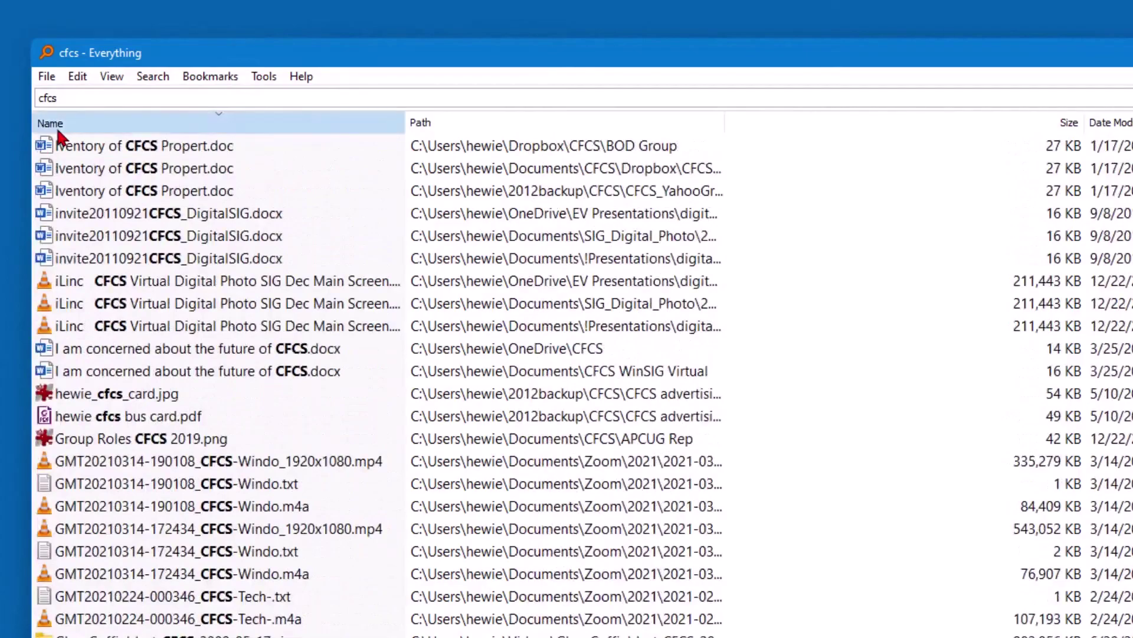
click(58, 127)
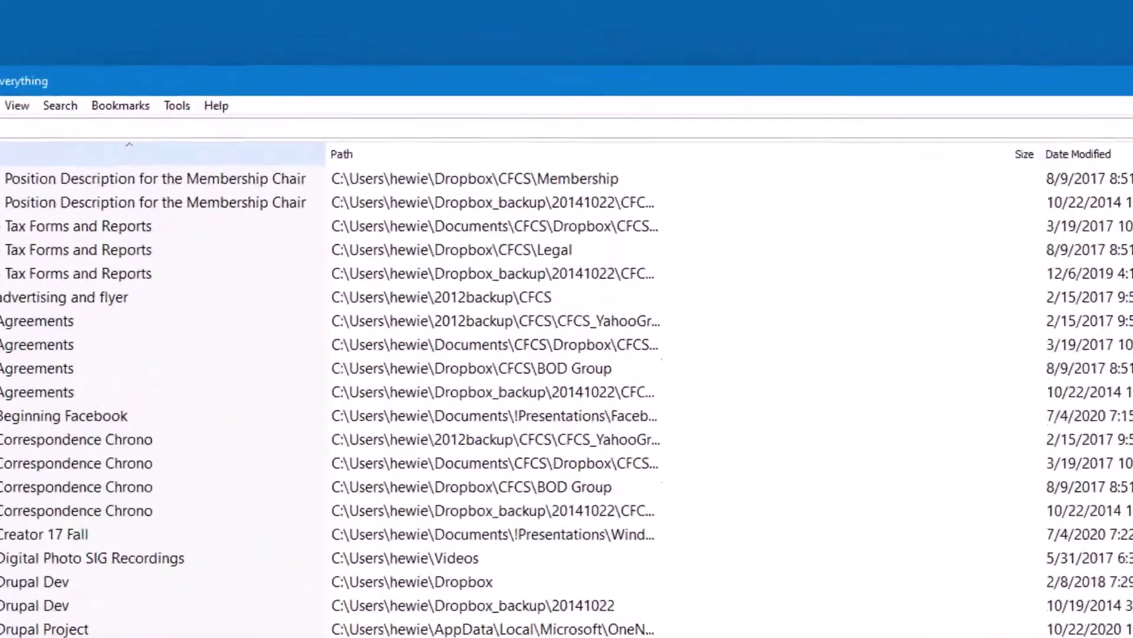
Sort the search results by path in ascending order
click(410, 93)
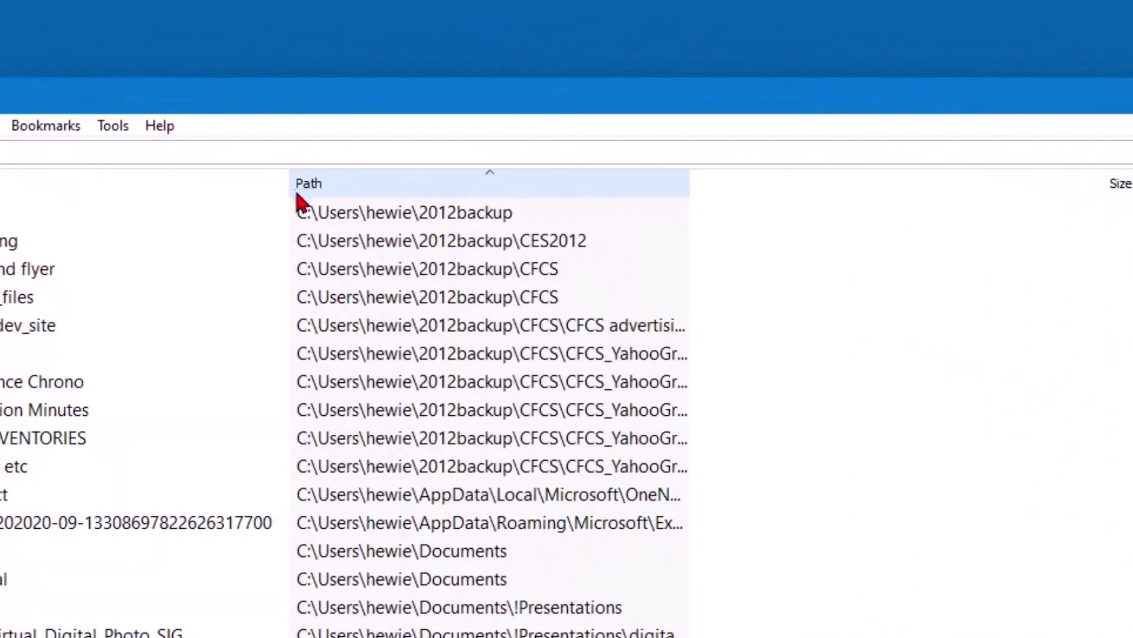
Sort the search results by path in descending order and browse the list
click(310, 182)
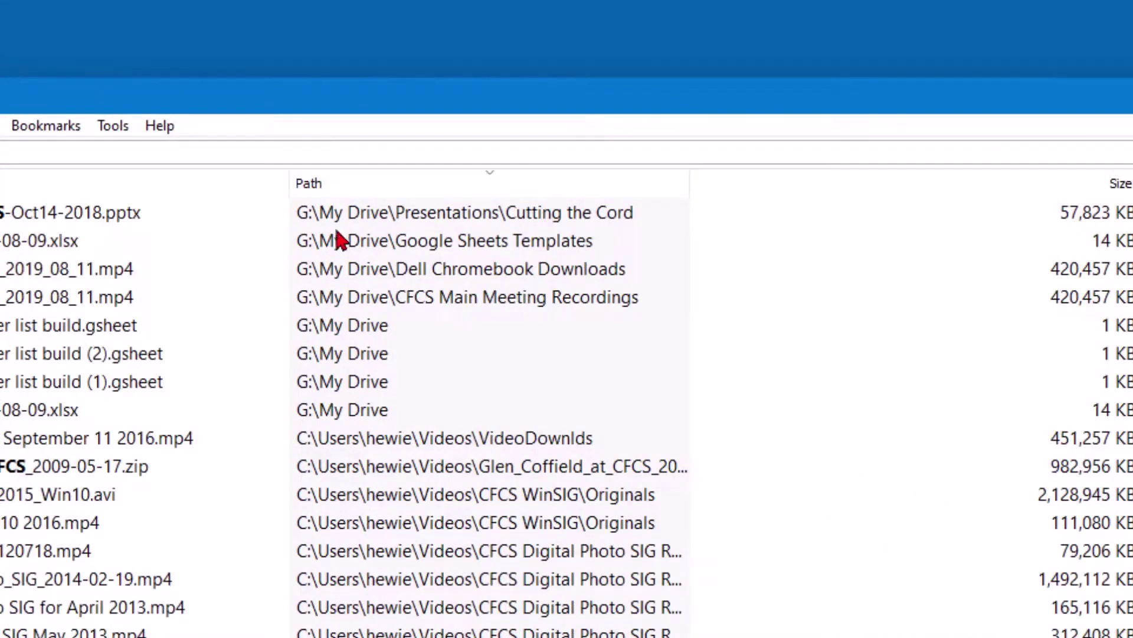
scroll(425, 614, down, 10)
scroll(434, 629, up, 10)
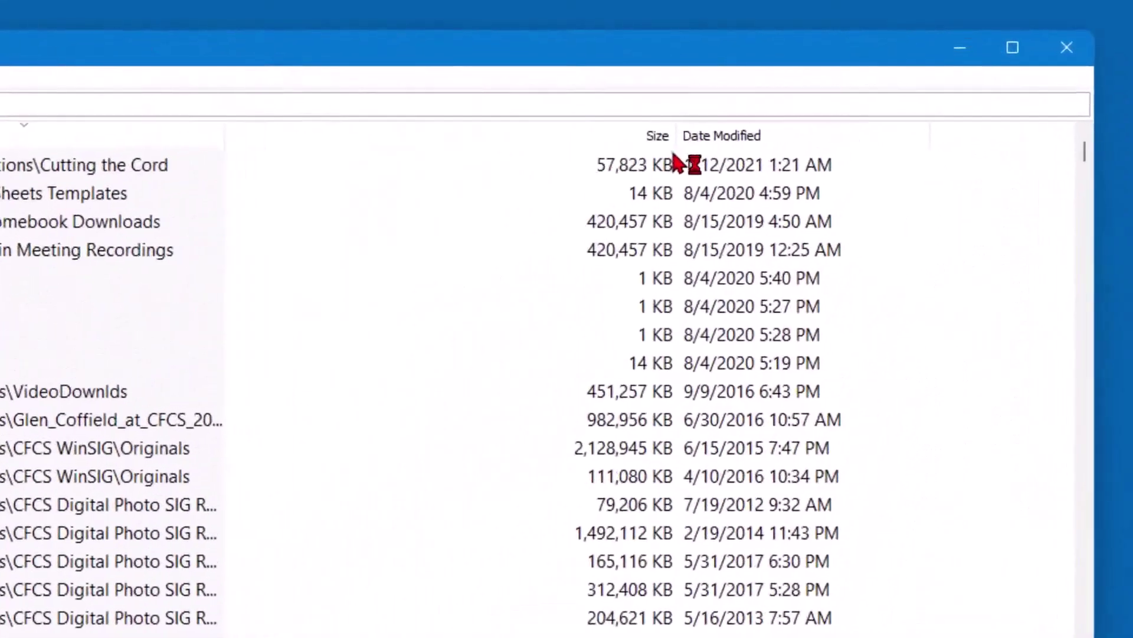
Sort the search results by size, largest first and again smallest first, and browse the list
click(657, 137)
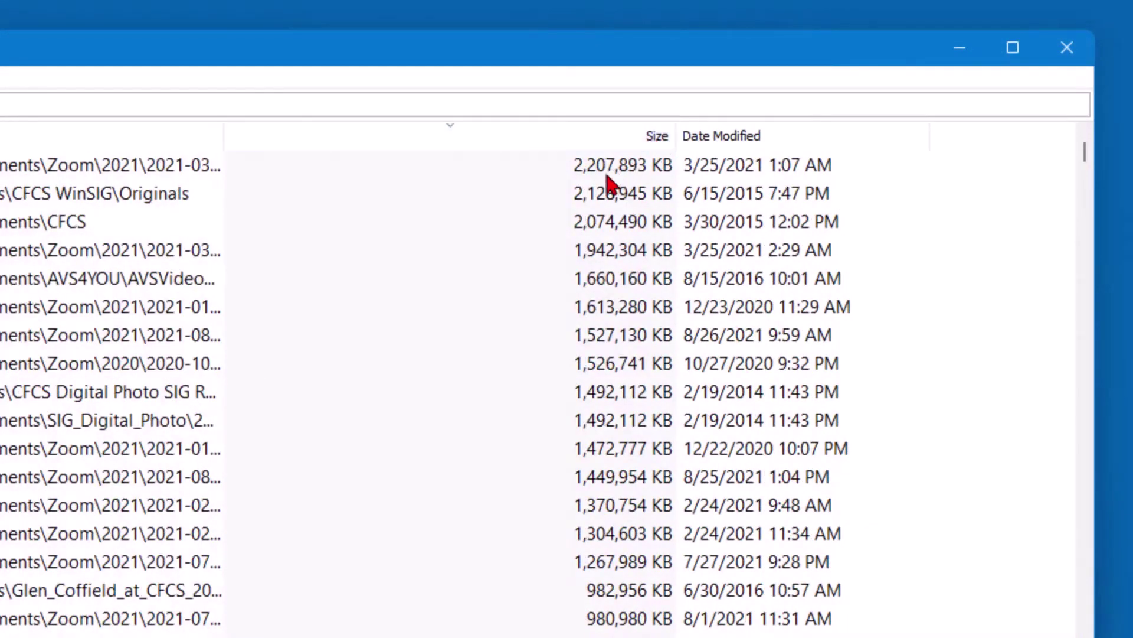
click(656, 144)
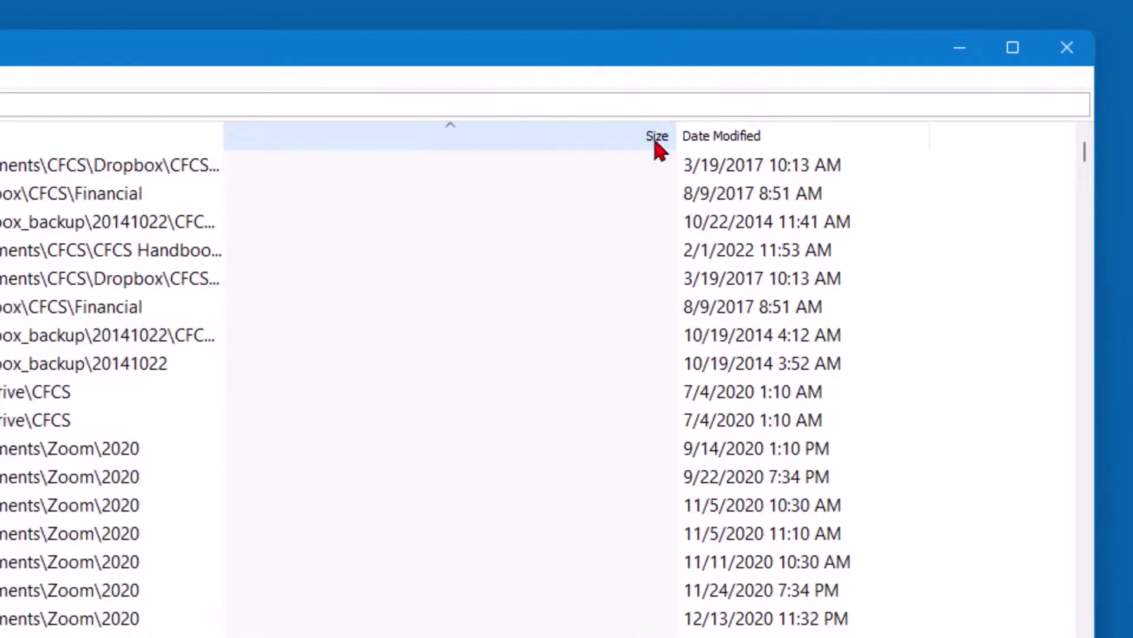
scroll(413, 384, down, 10)
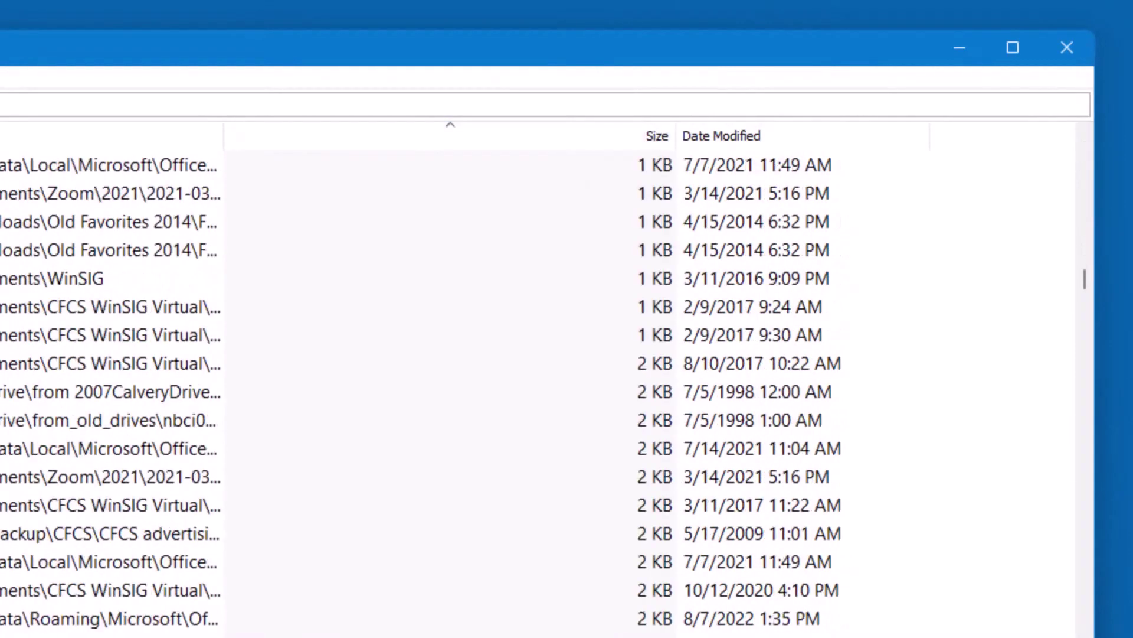
scroll(602, 623, up, 5)
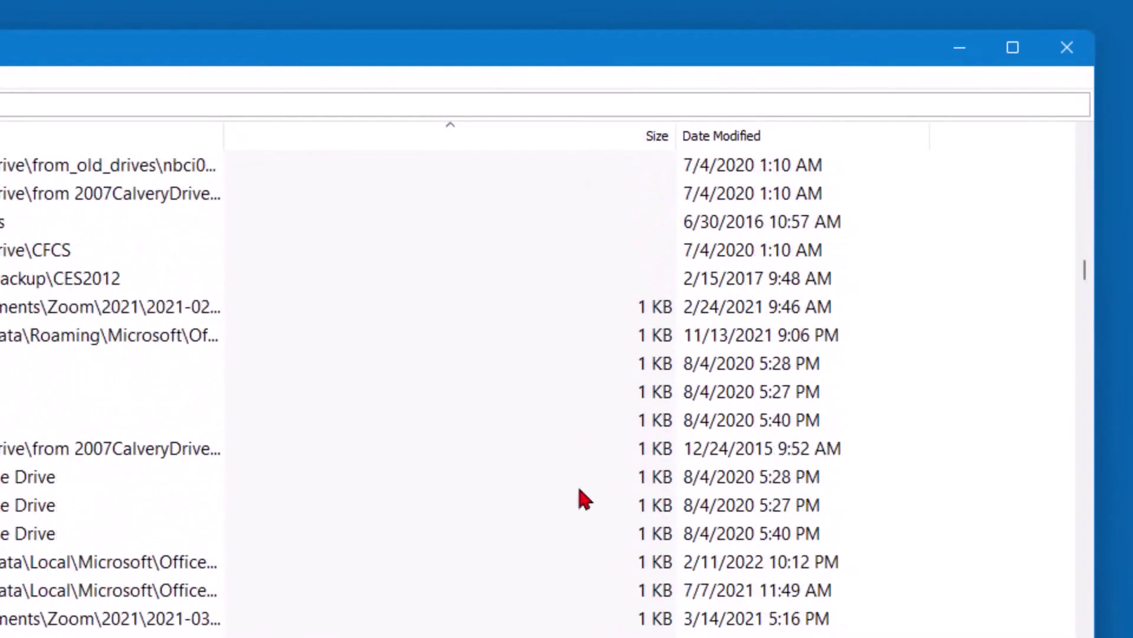
scroll(602, 561, down, 5)
scroll(624, 617, up, 15)
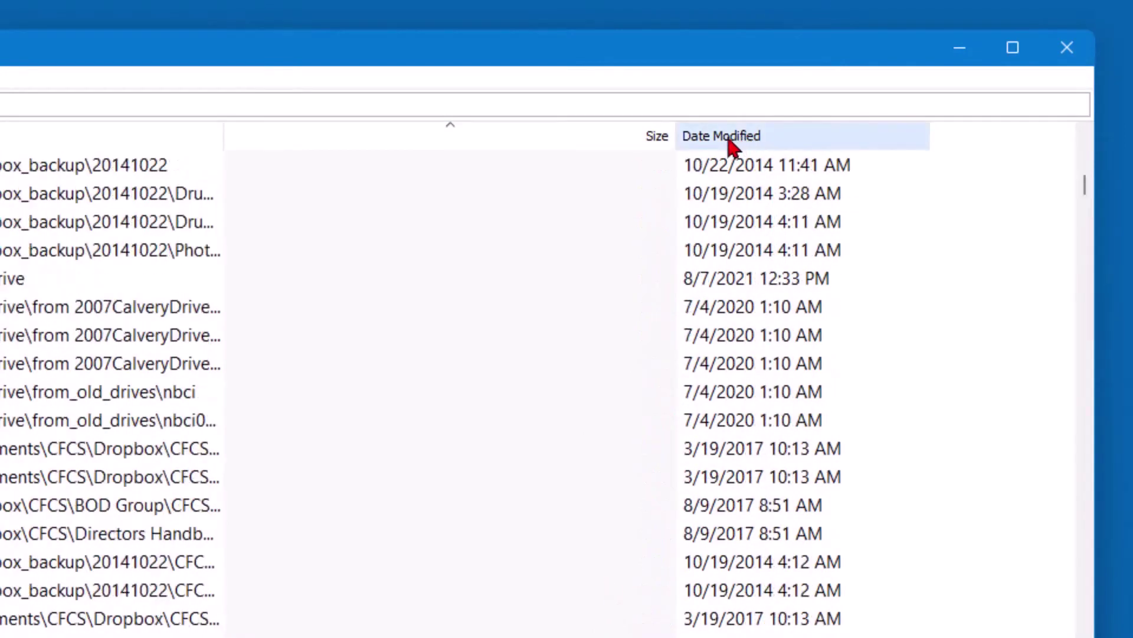
Sort the search results by date modified, newest first and again oldest first, browse them, and return to ascending name order
click(731, 141)
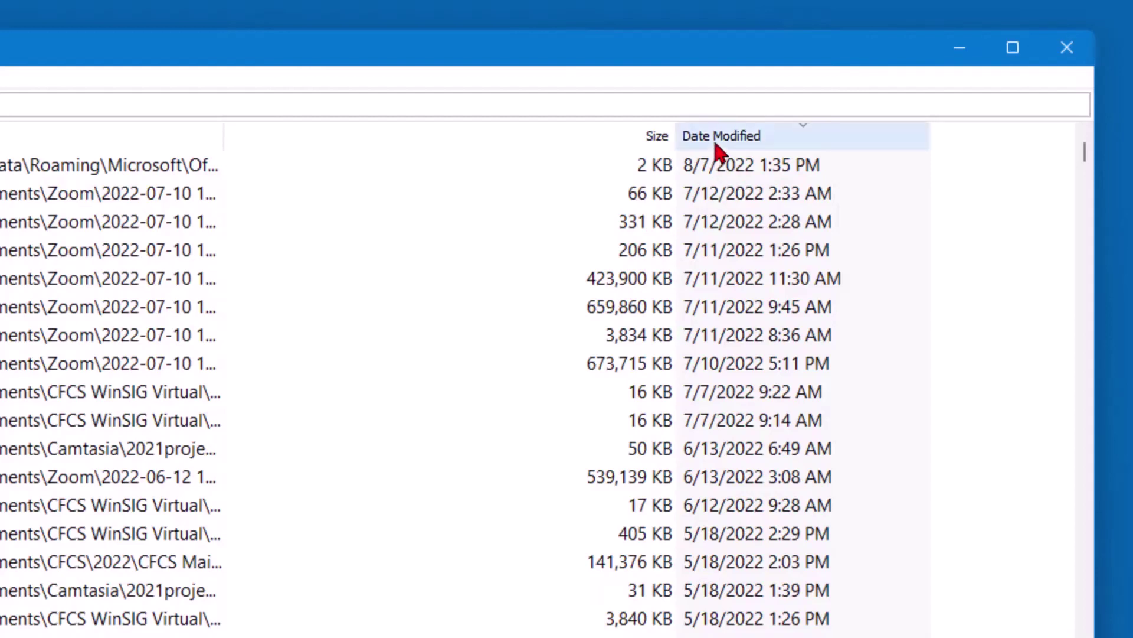
click(716, 143)
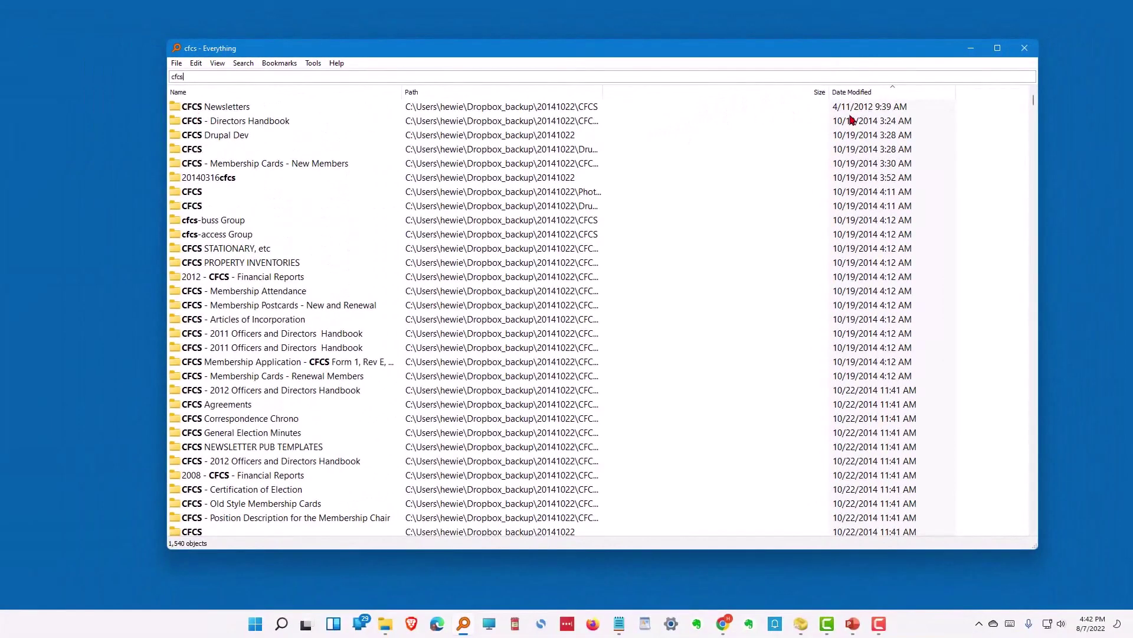
scroll(703, 311, down, 20)
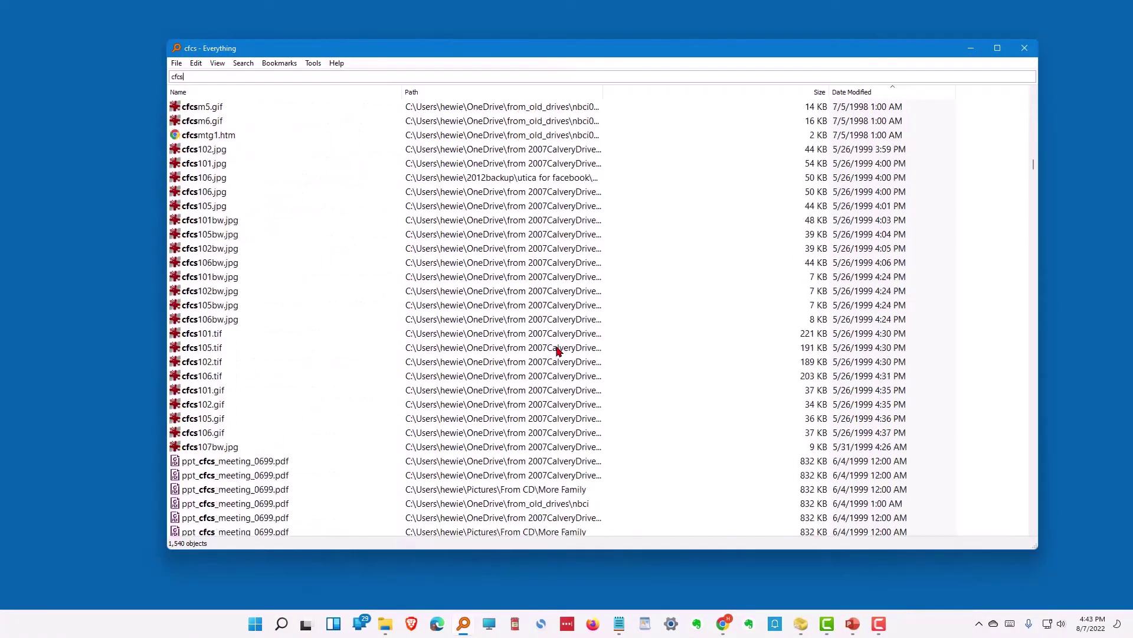
scroll(556, 350, up, 6)
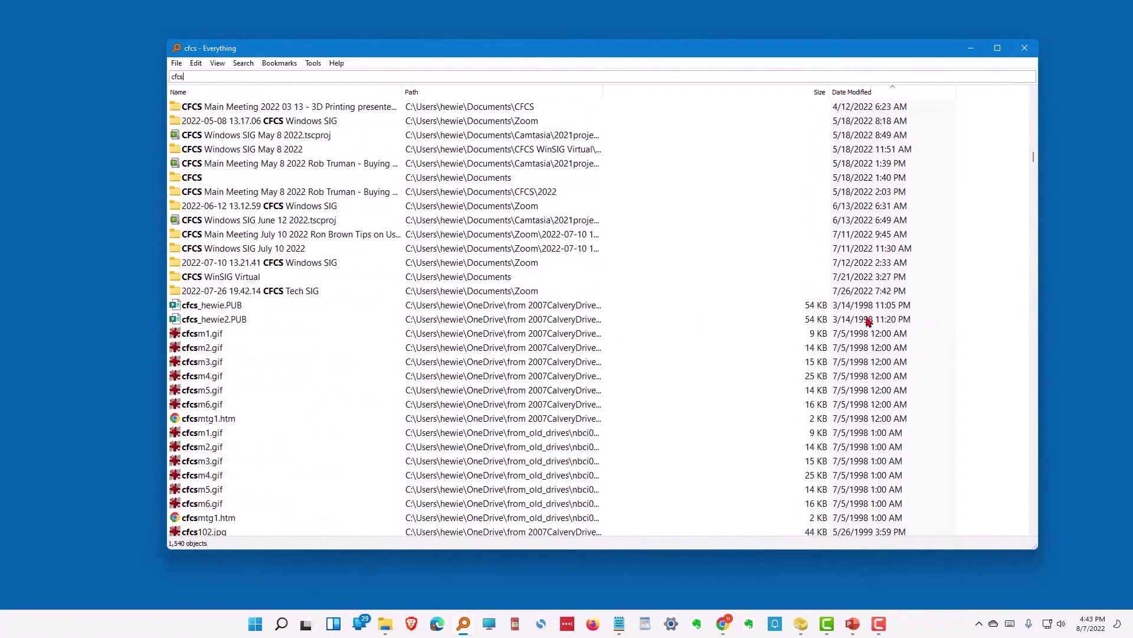
click(354, 92)
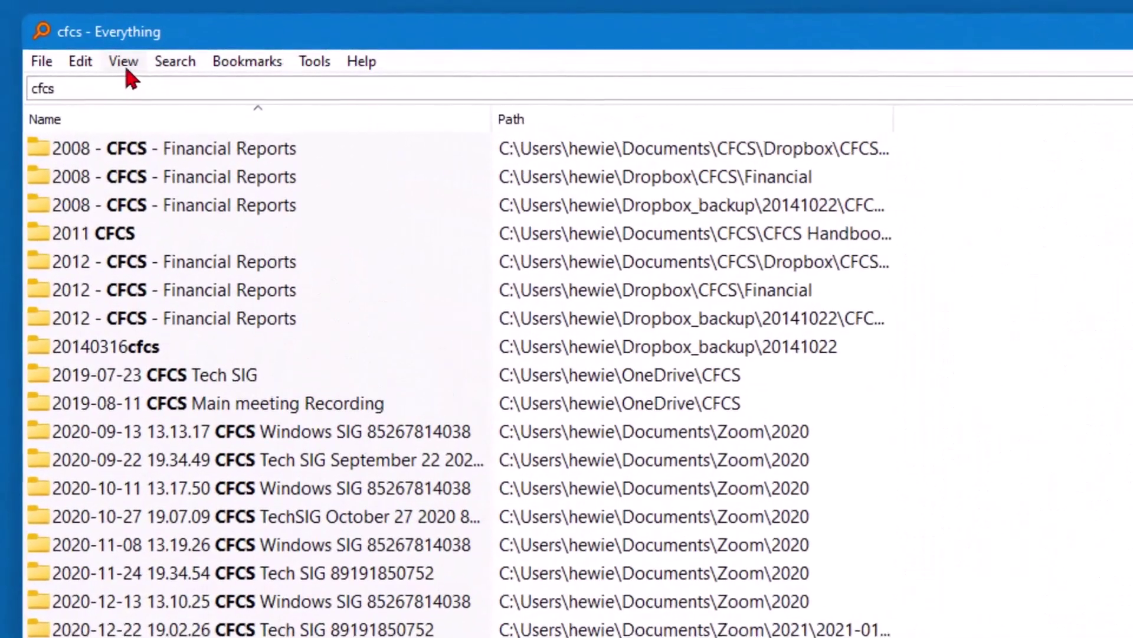
Show the results as medium, large and extra large thumbnails, and switch back to the Details view
click(119, 62)
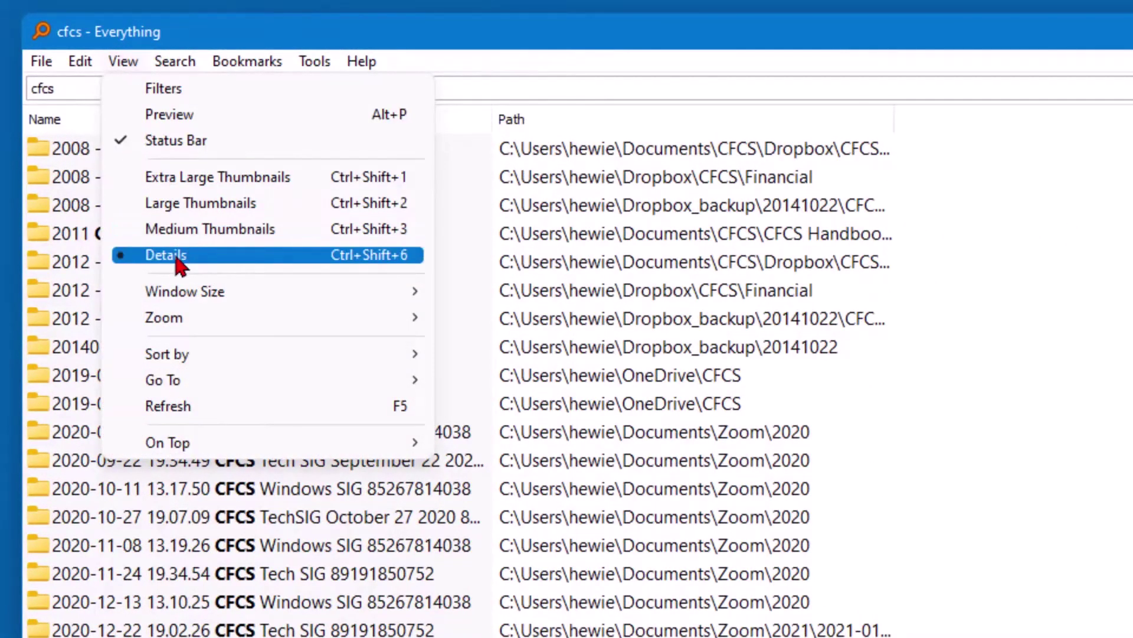
click(179, 229)
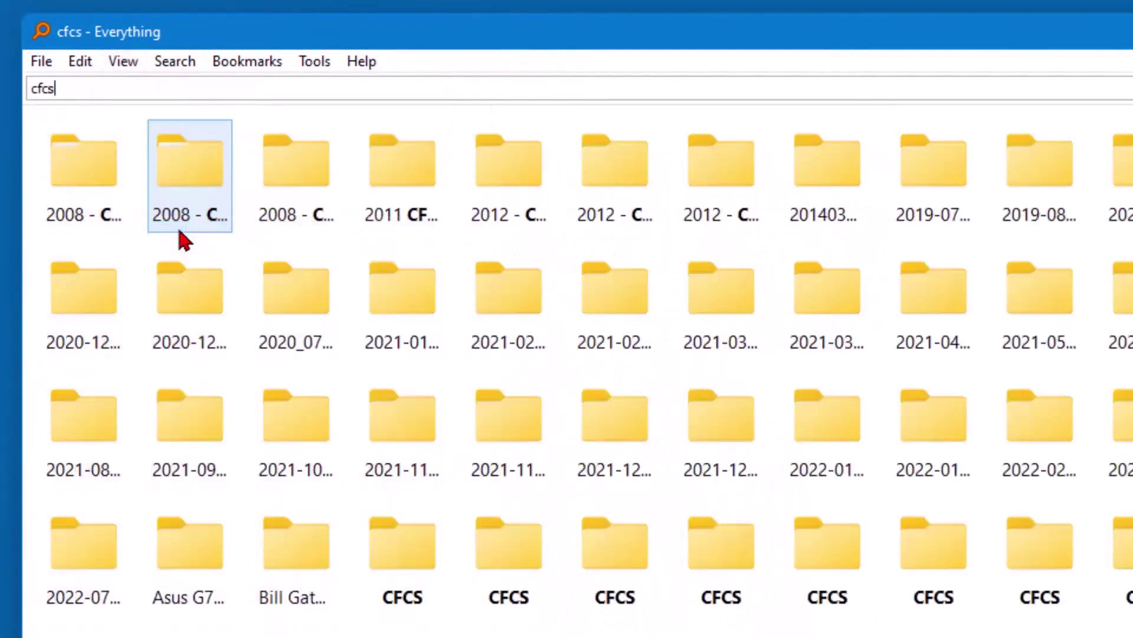
click(125, 62)
click(174, 199)
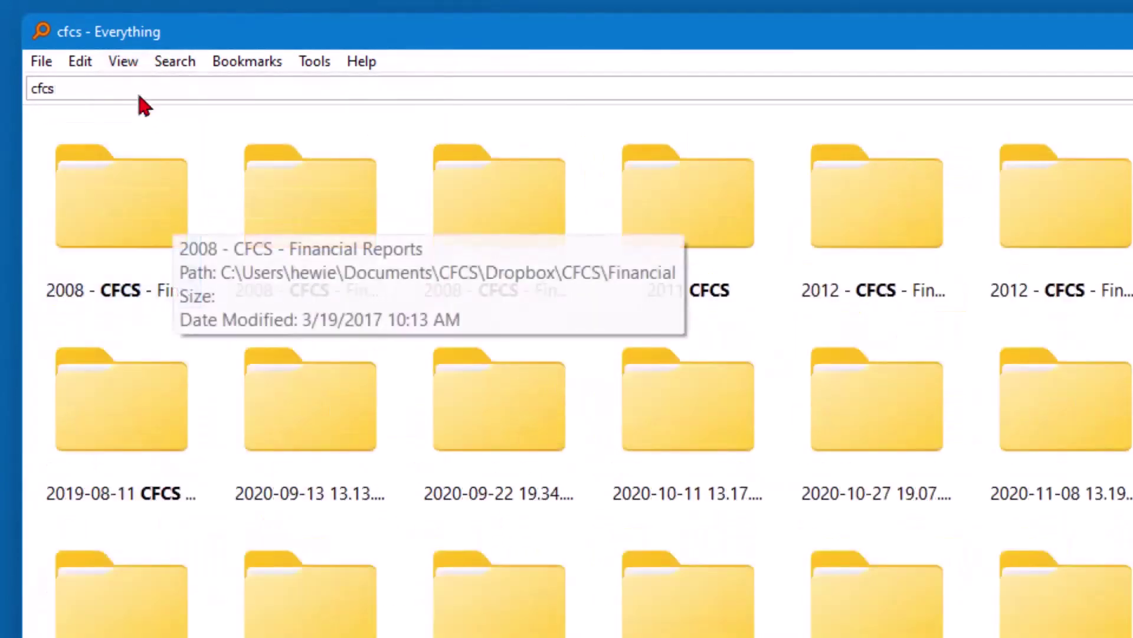
click(125, 64)
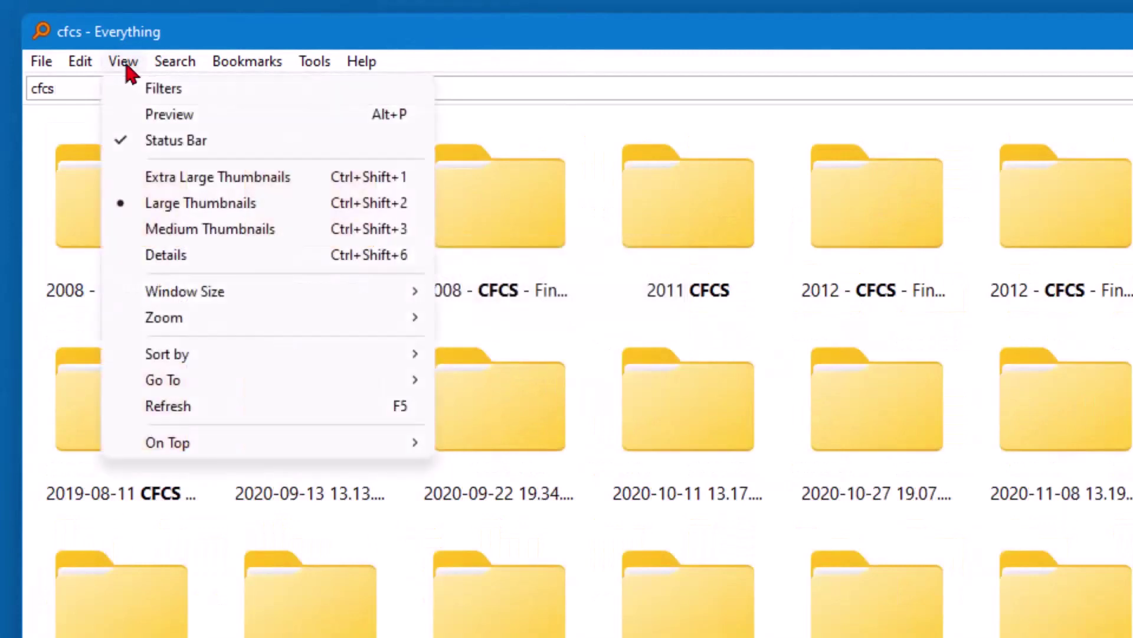
click(169, 175)
key(ctrl+shift+6)
Filter the search results to pictures and show cfcs_meetup_0041.jpg in the preview pane
click(162, 61)
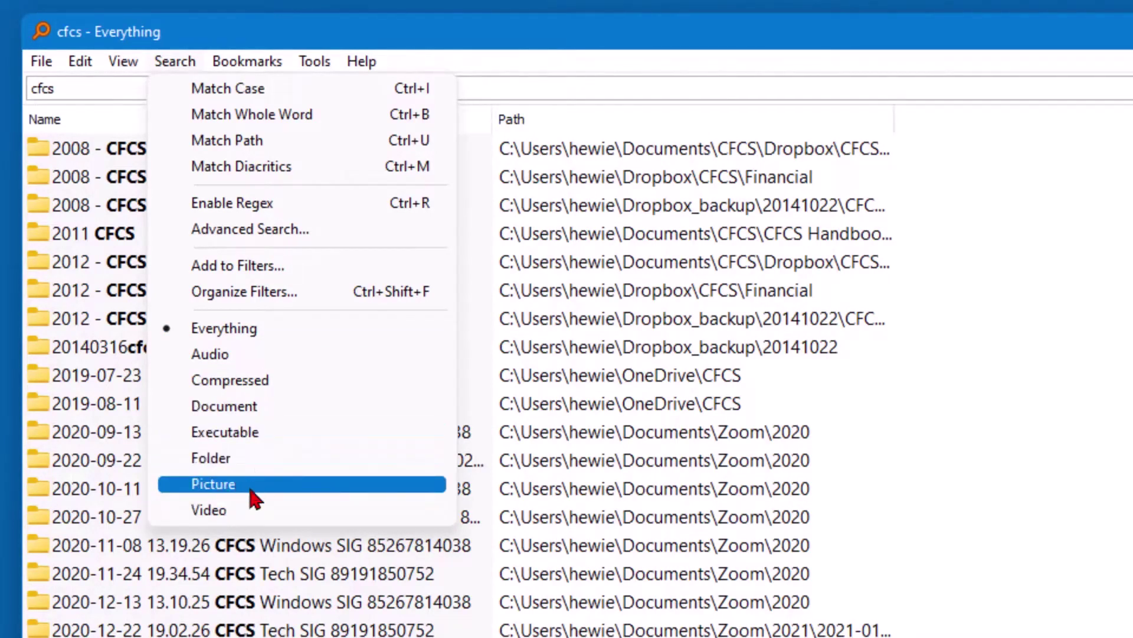
click(220, 489)
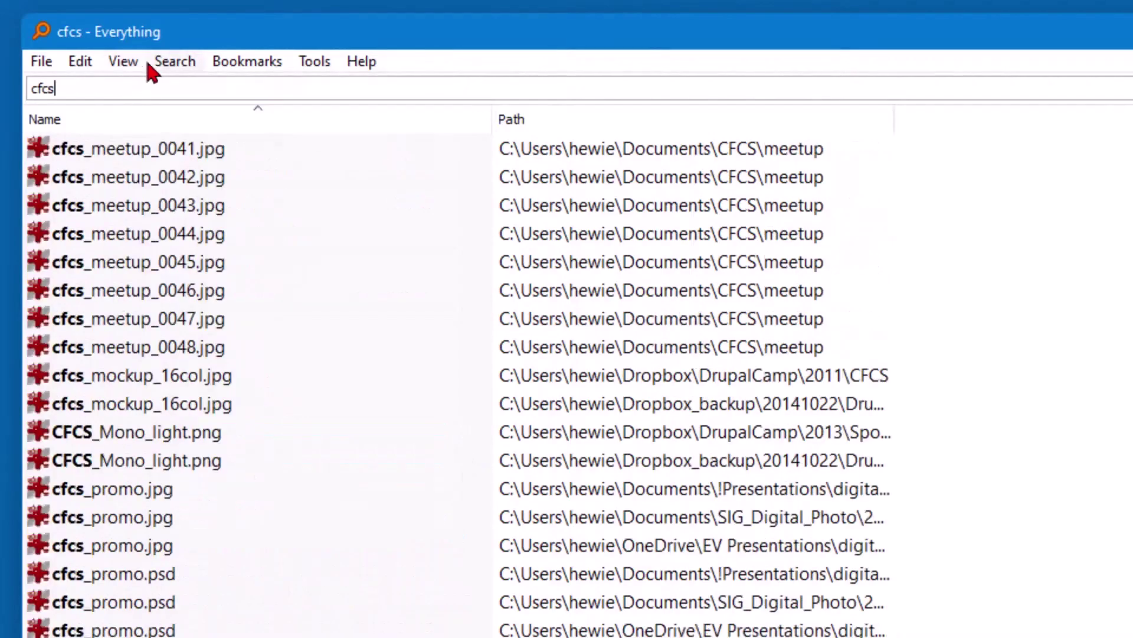
click(124, 61)
click(172, 112)
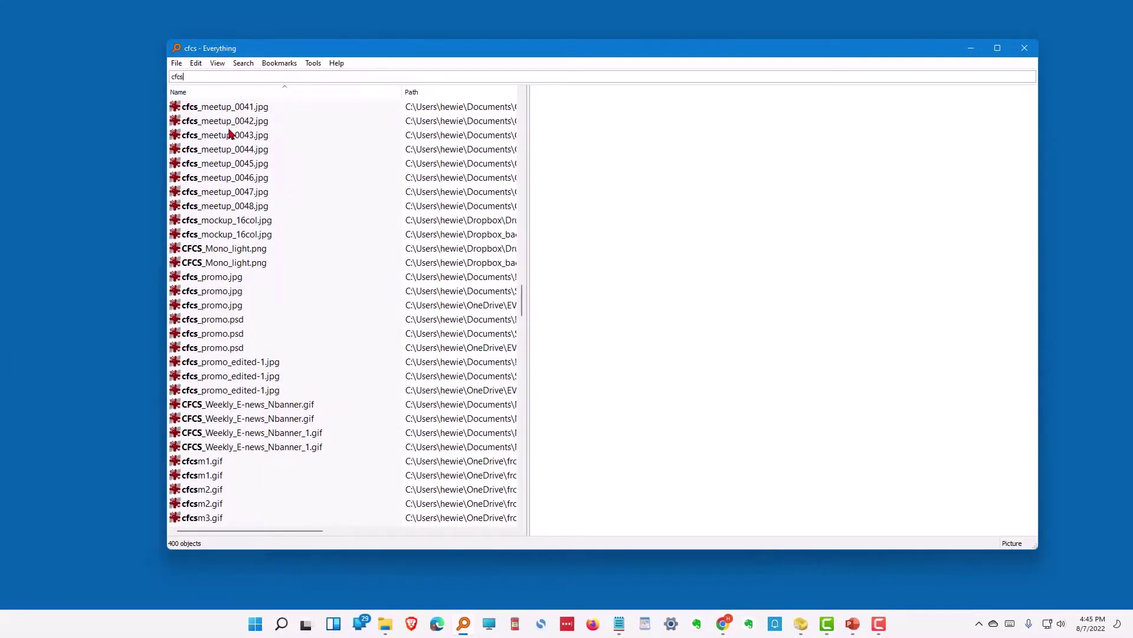
click(206, 109)
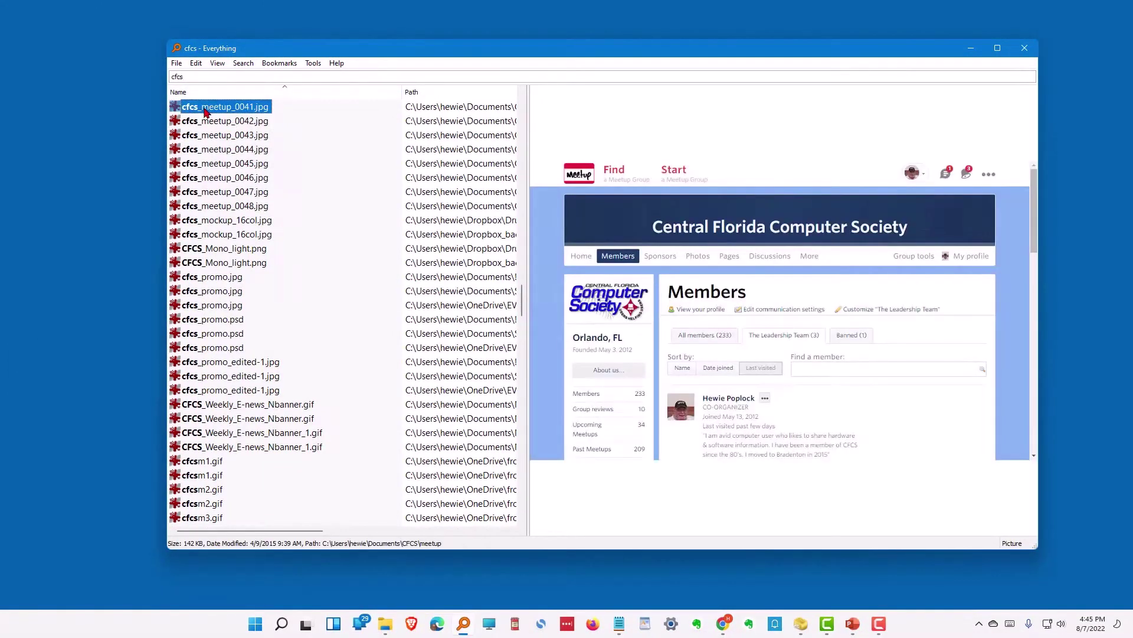
Narrow the Size column and resize the preview pane so the Size and Date Modified columns fit beside it
drag(528, 300, 607, 300)
drag(653, 299, 856, 288)
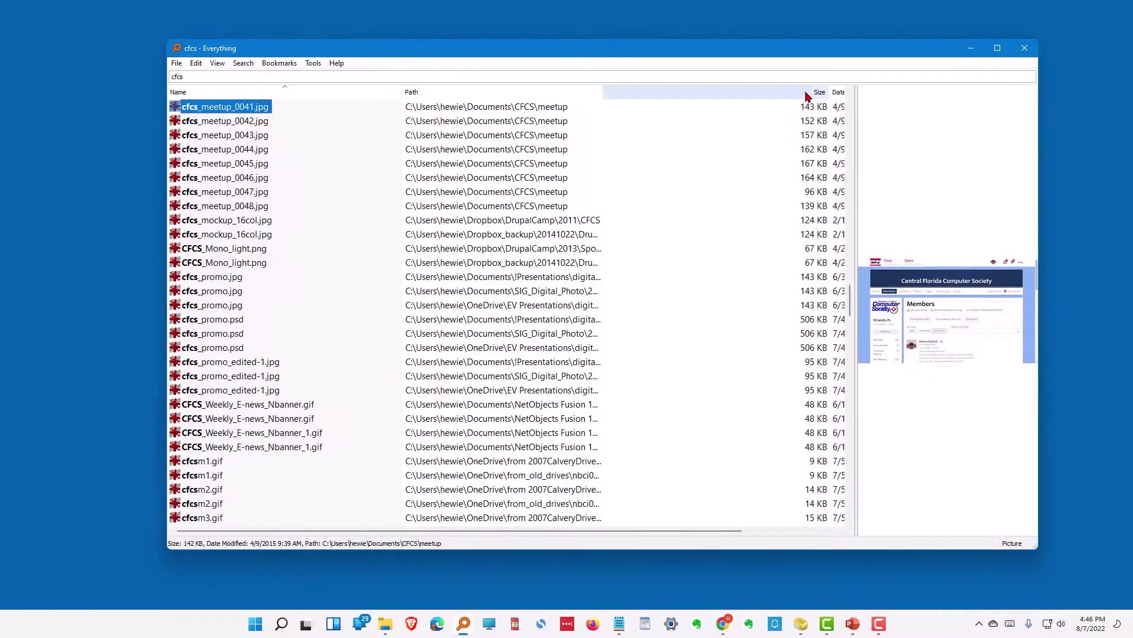
scroll(767, 91, right, 3)
drag(791, 91, 629, 93)
drag(855, 307, 791, 249)
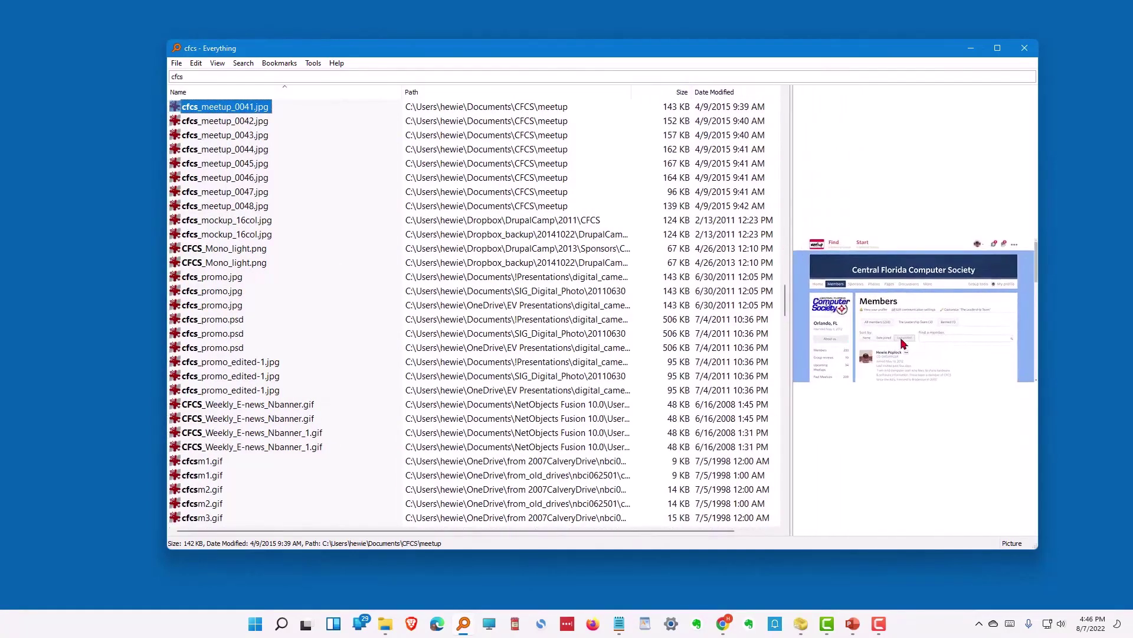
Clear the search and set the index options to exclude hidden files and folders and system files and folders
key(Escape)
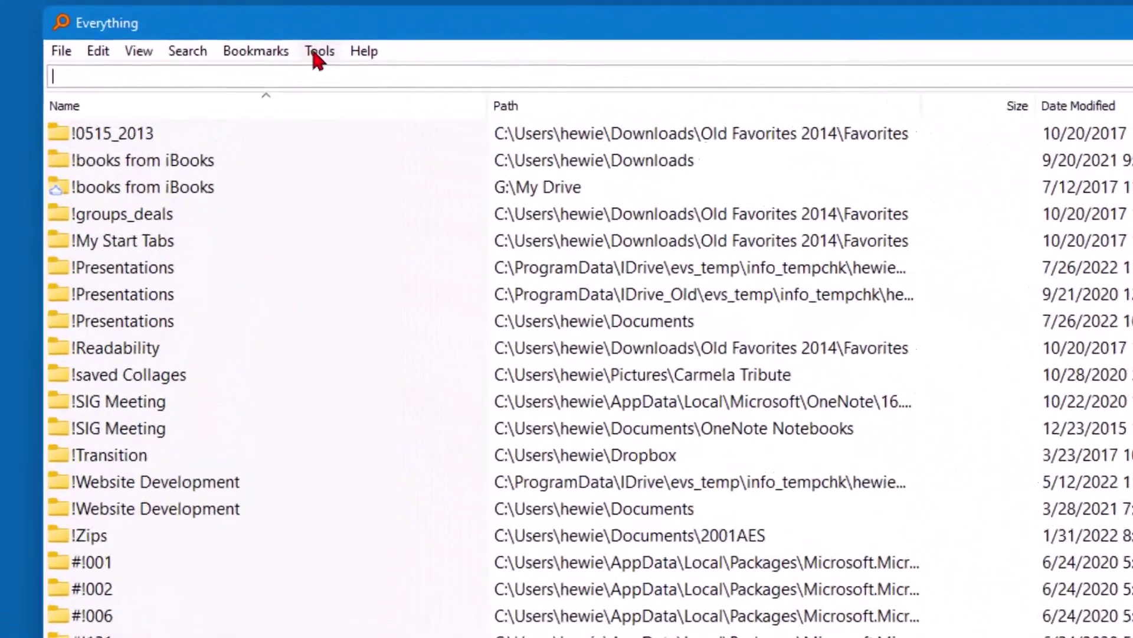
click(313, 63)
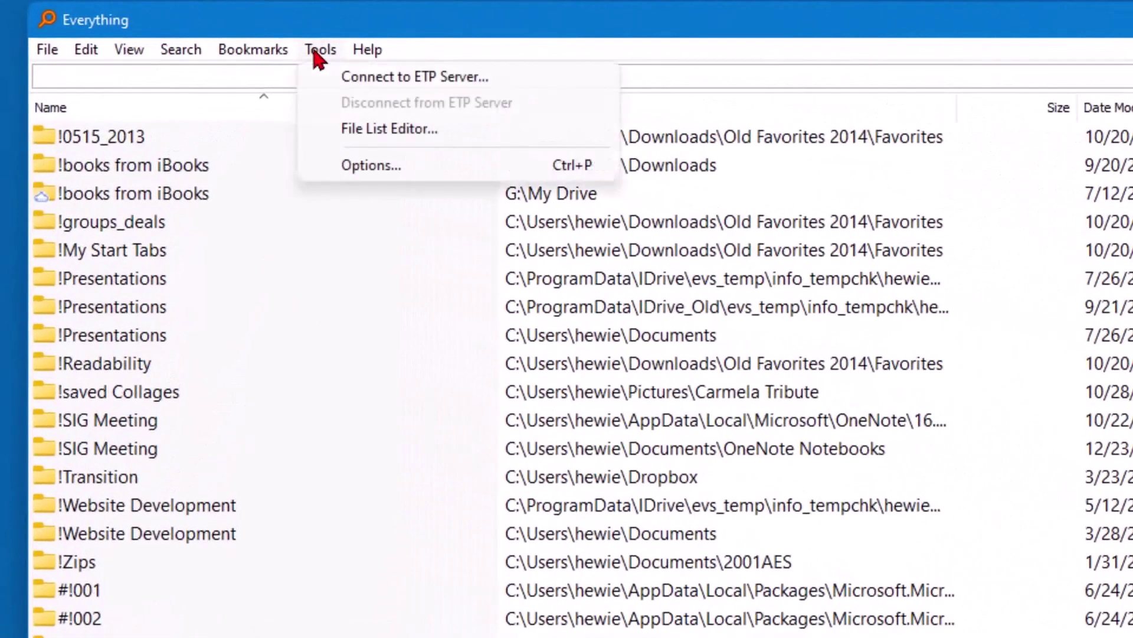
click(370, 166)
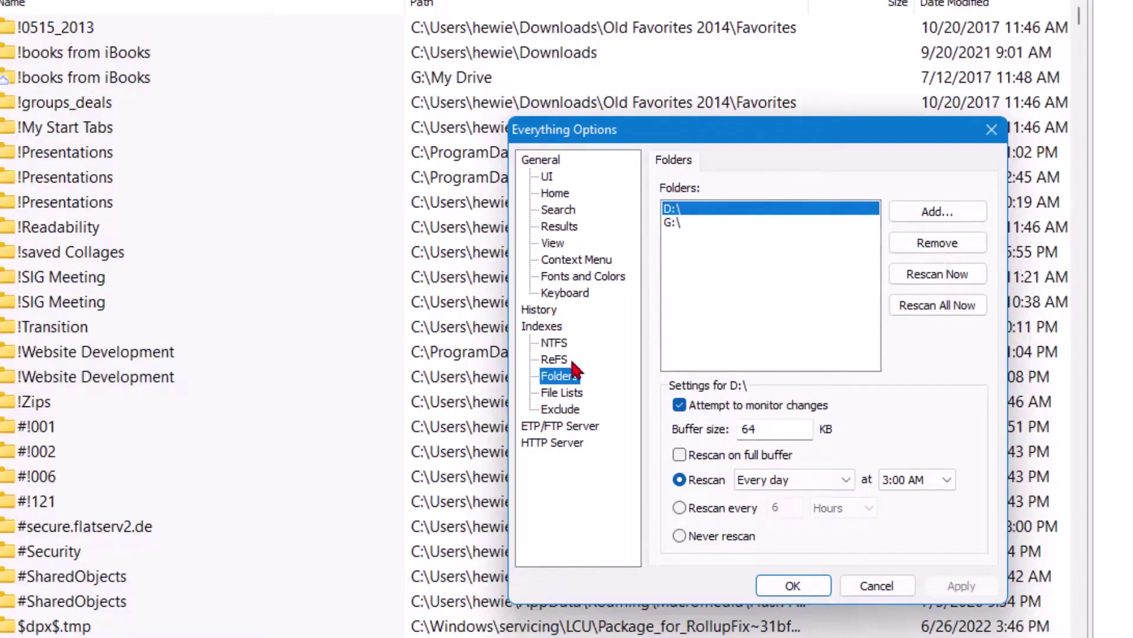
click(564, 409)
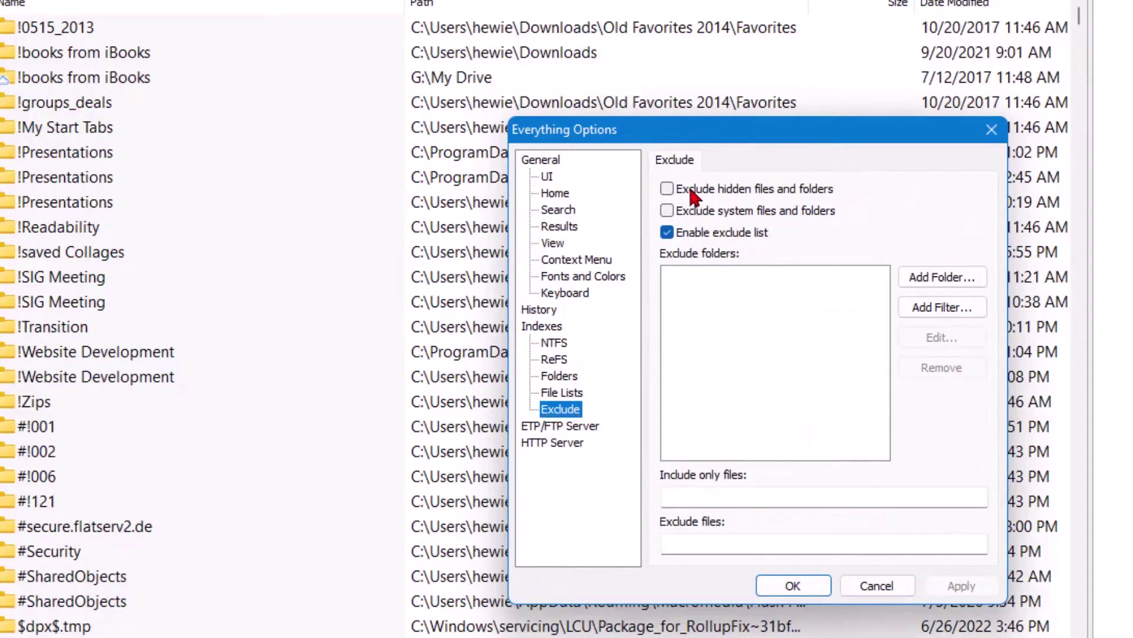
click(667, 187)
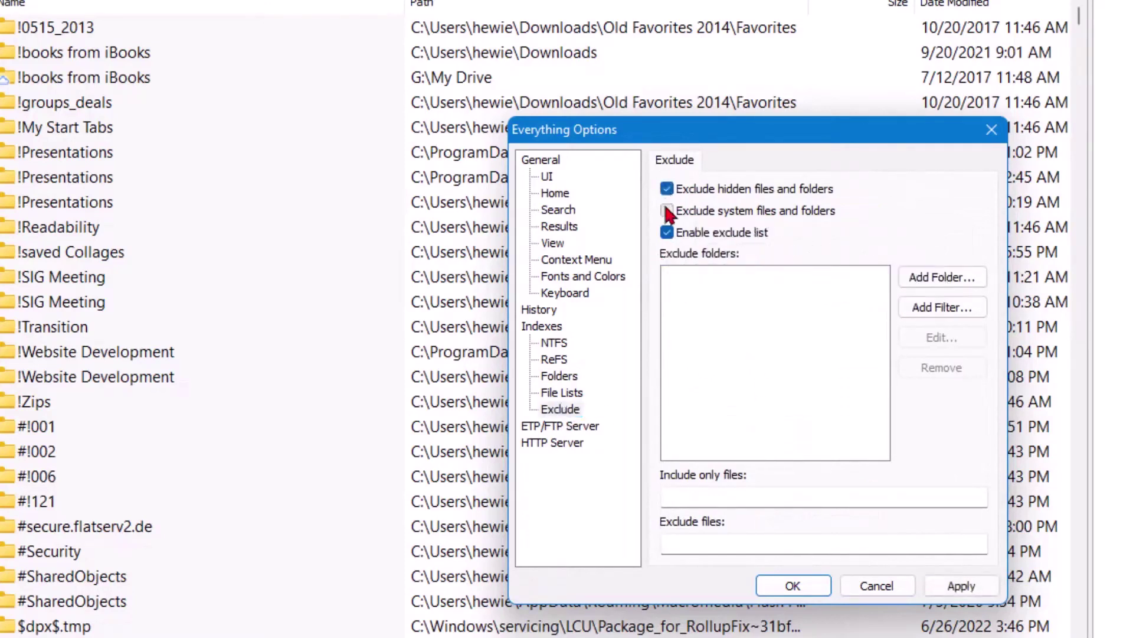
click(667, 210)
mouse_move(799, 210)
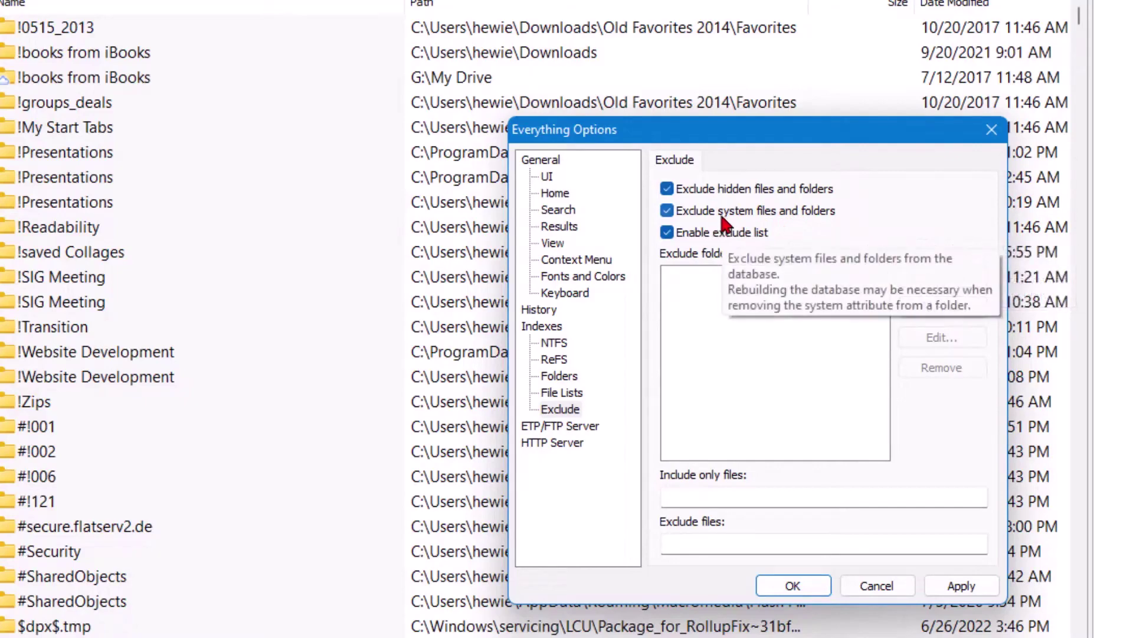
click(793, 585)
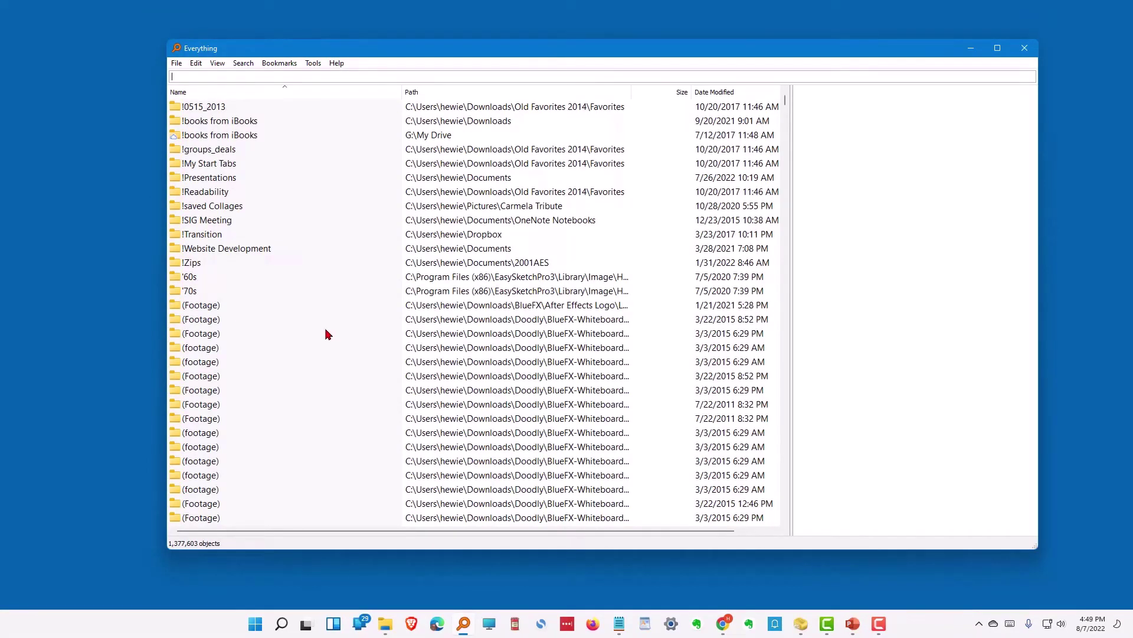
Search for the computer owner's first name and look through the matching files and folders
text(hewie)
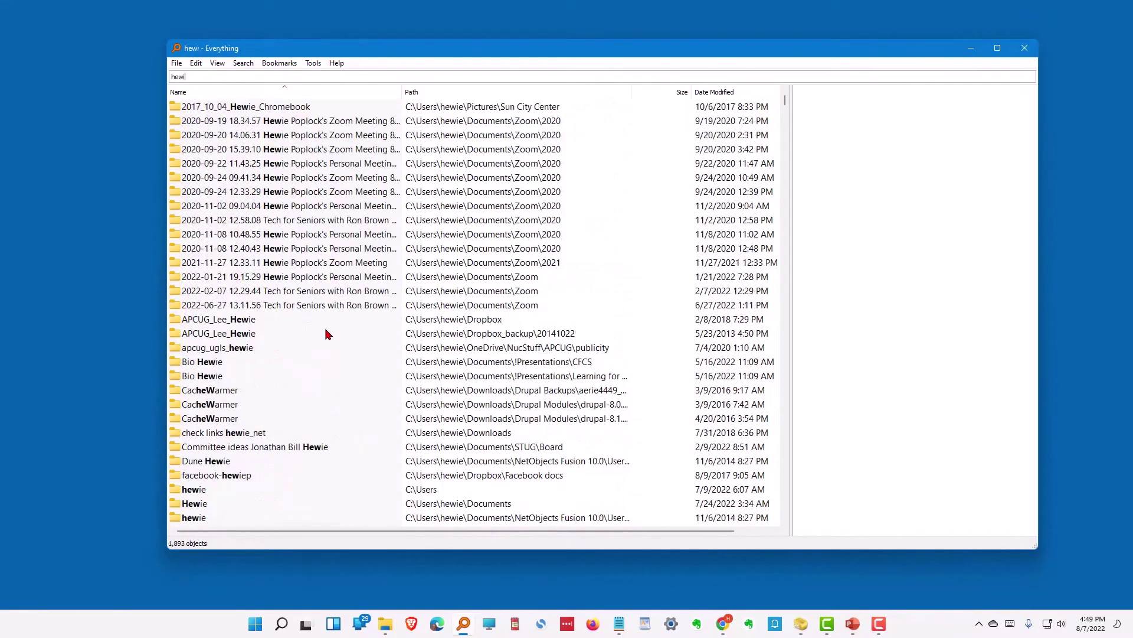
scroll(246, 313, down, 12)
scroll(247, 301, up, 6)
scroll(246, 301, up, 6)
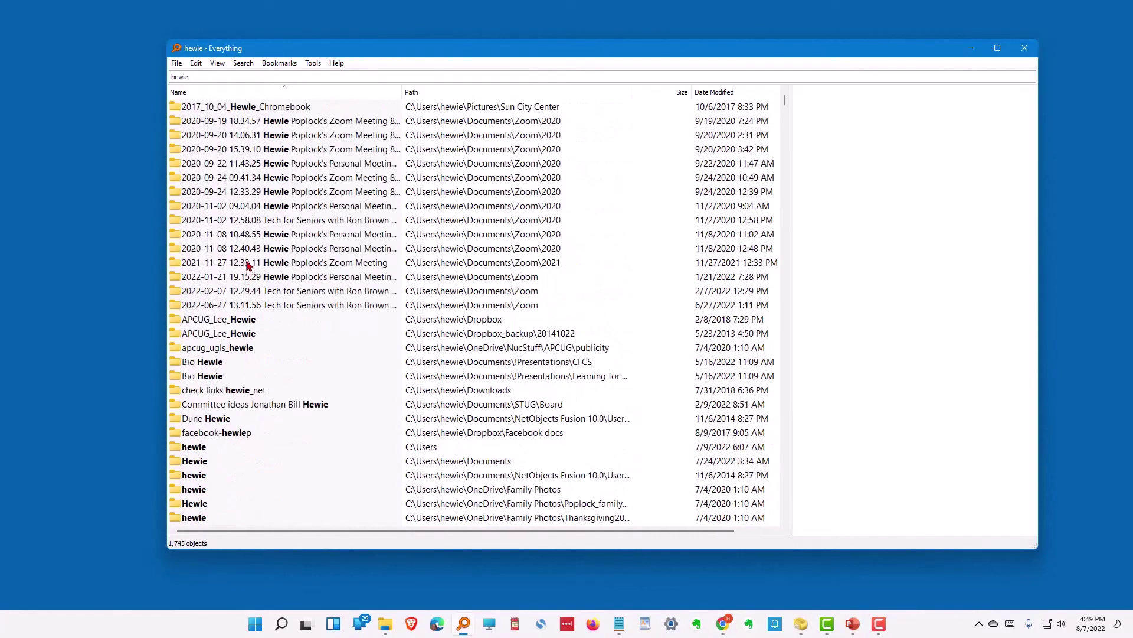
Filter the name search results to videos, switch the filter to documents, and look through the documents
click(237, 63)
click(269, 288)
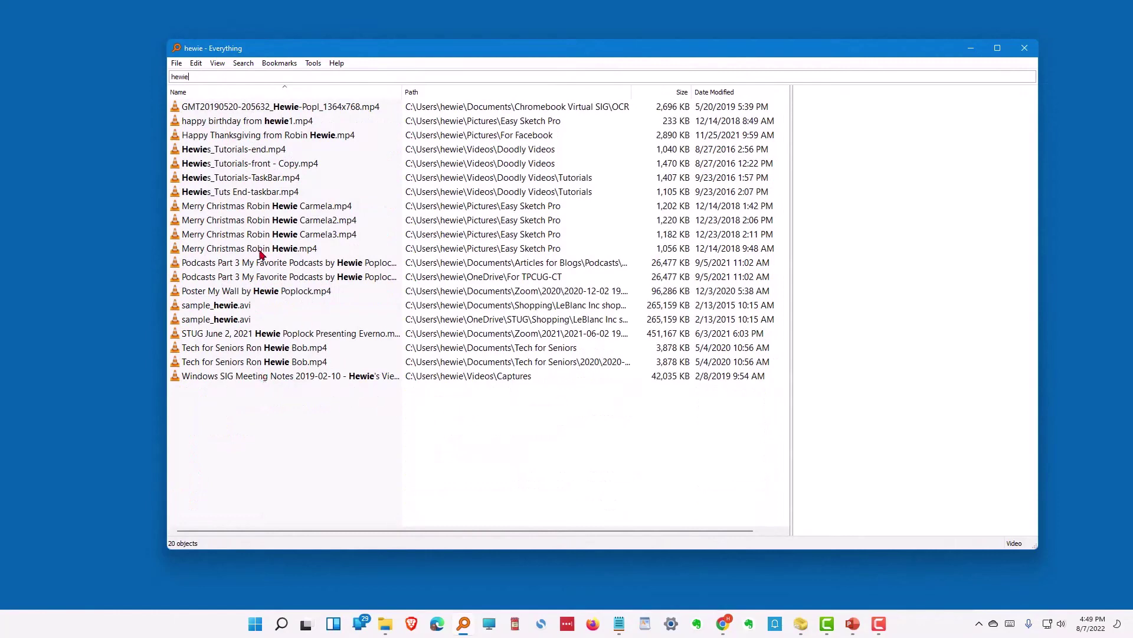
key(alt+s)
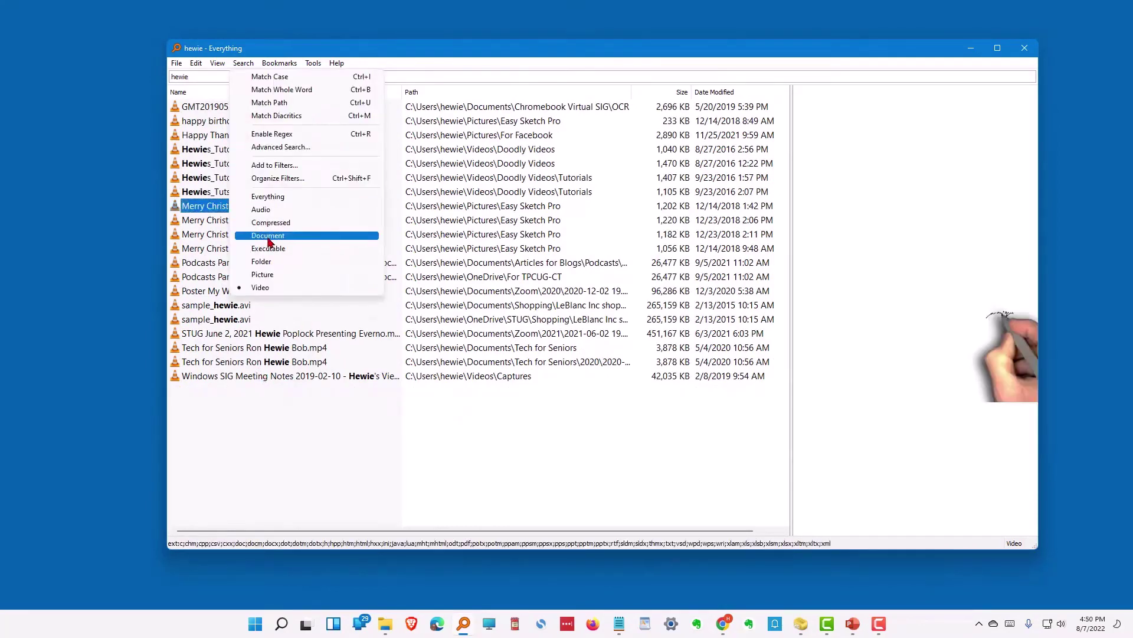
click(268, 236)
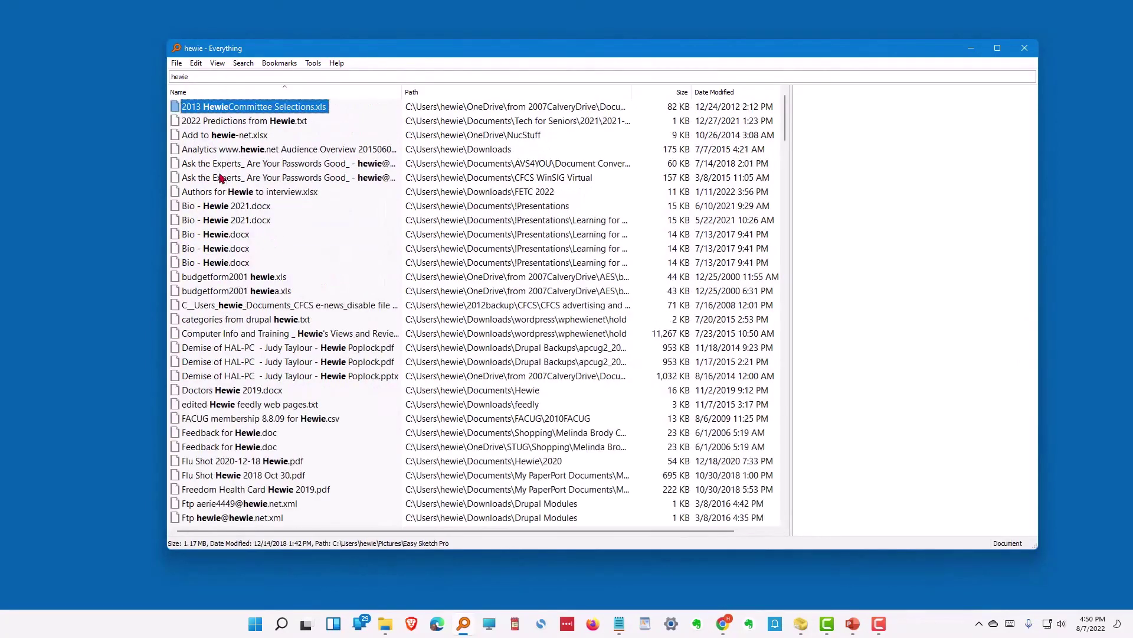
scroll(282, 275, down, 10)
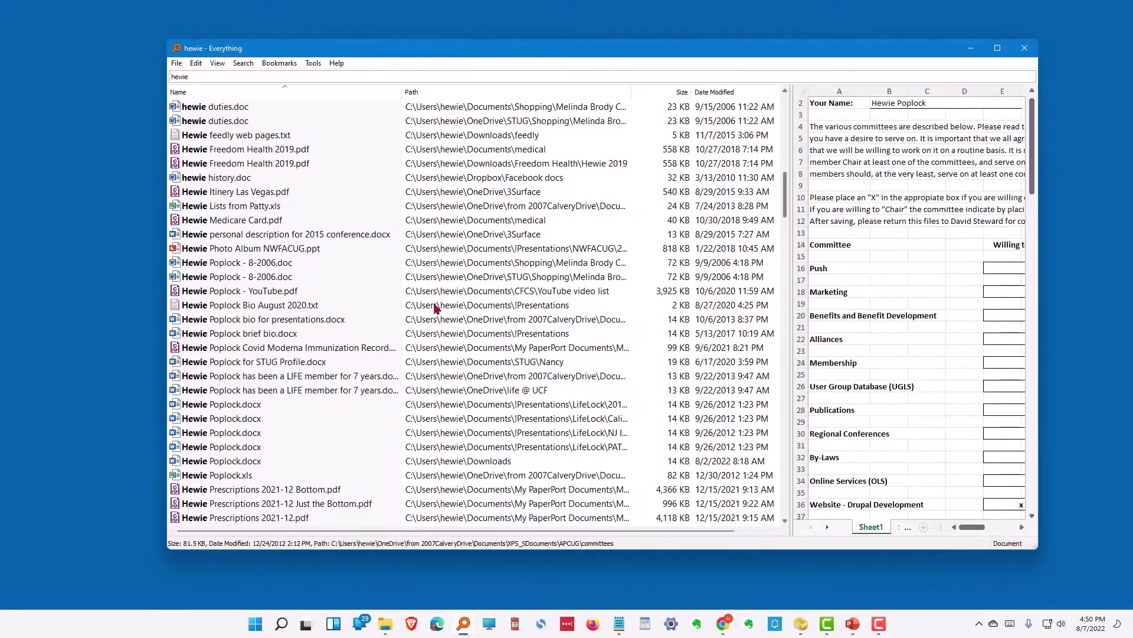
Preview the YouTube PDF and the August 2020 bio text file, filter the name search to pictures and preview one photo
click(240, 293)
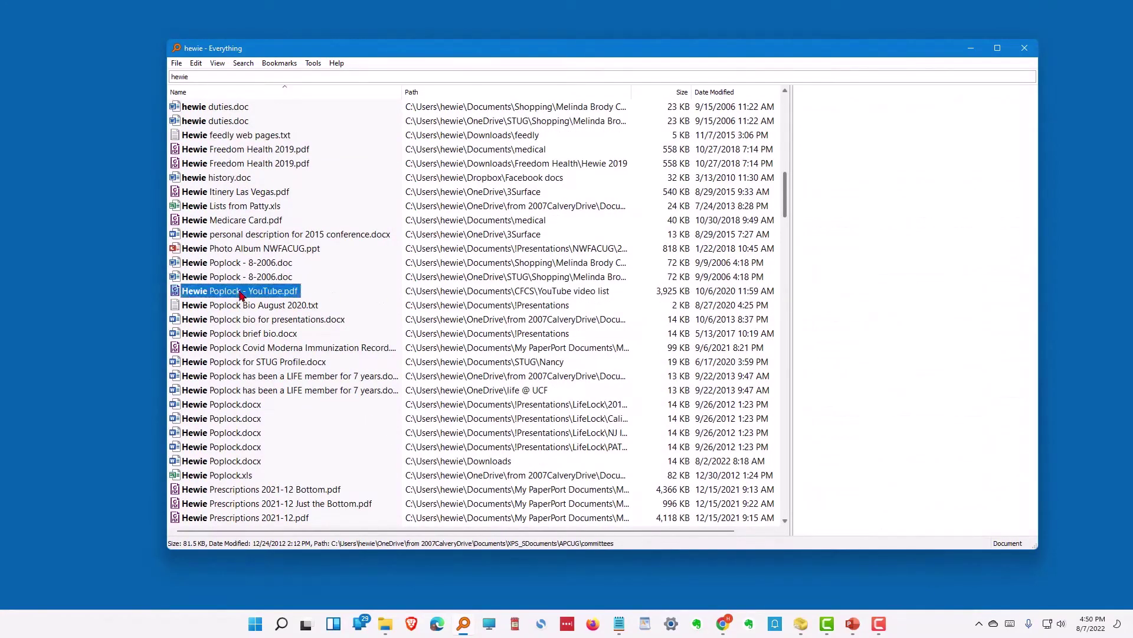
key(Down)
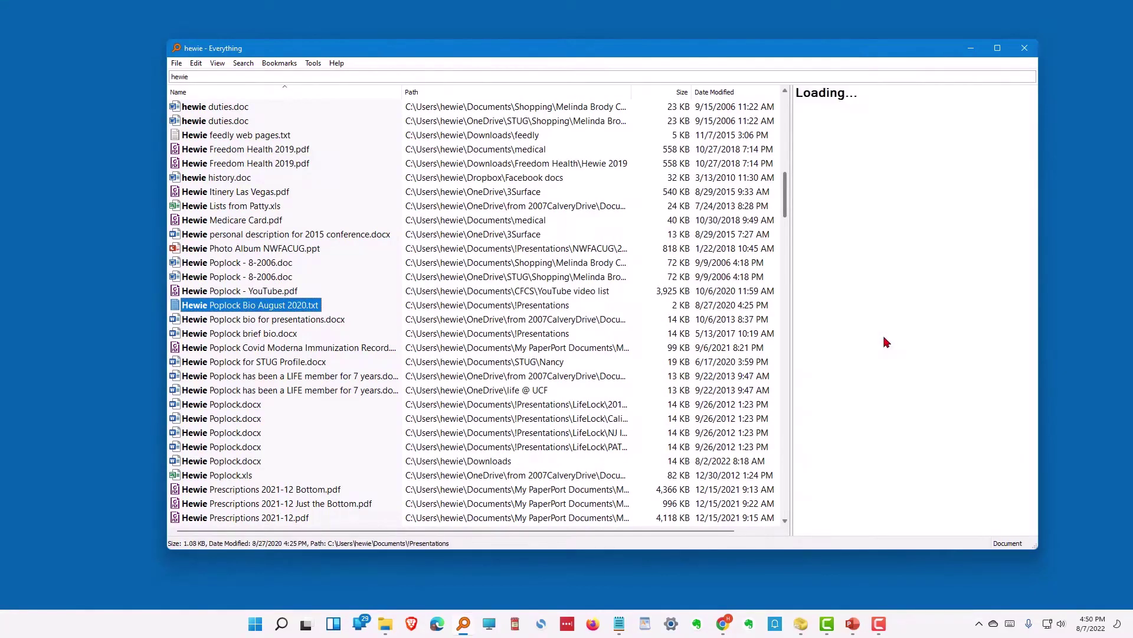
click(244, 63)
click(267, 278)
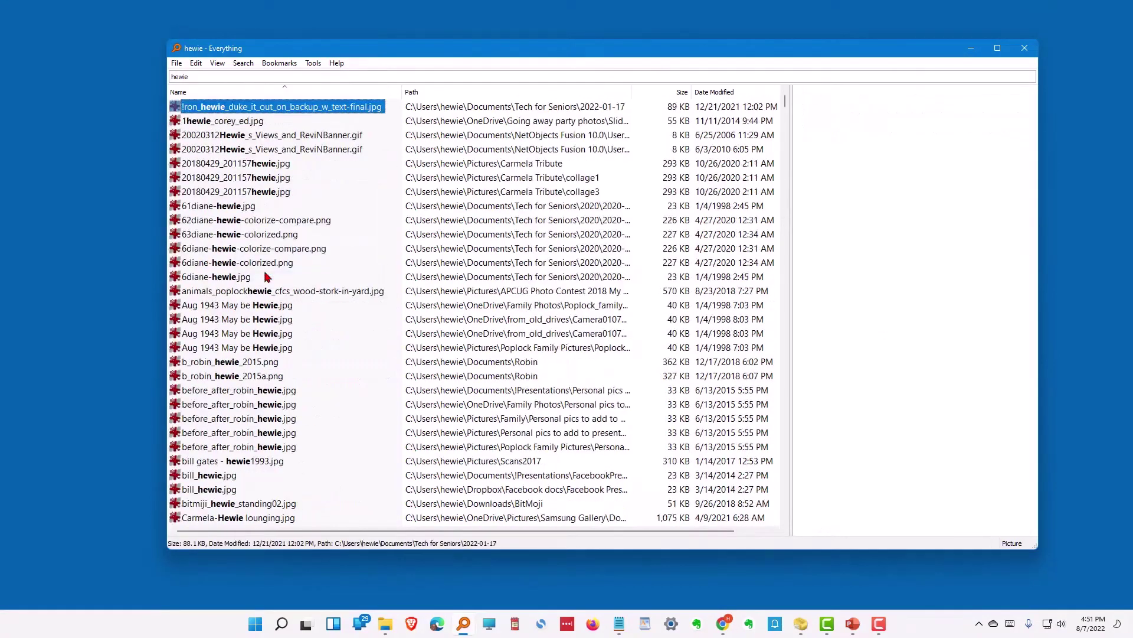
scroll(260, 283, down, 10)
click(238, 292)
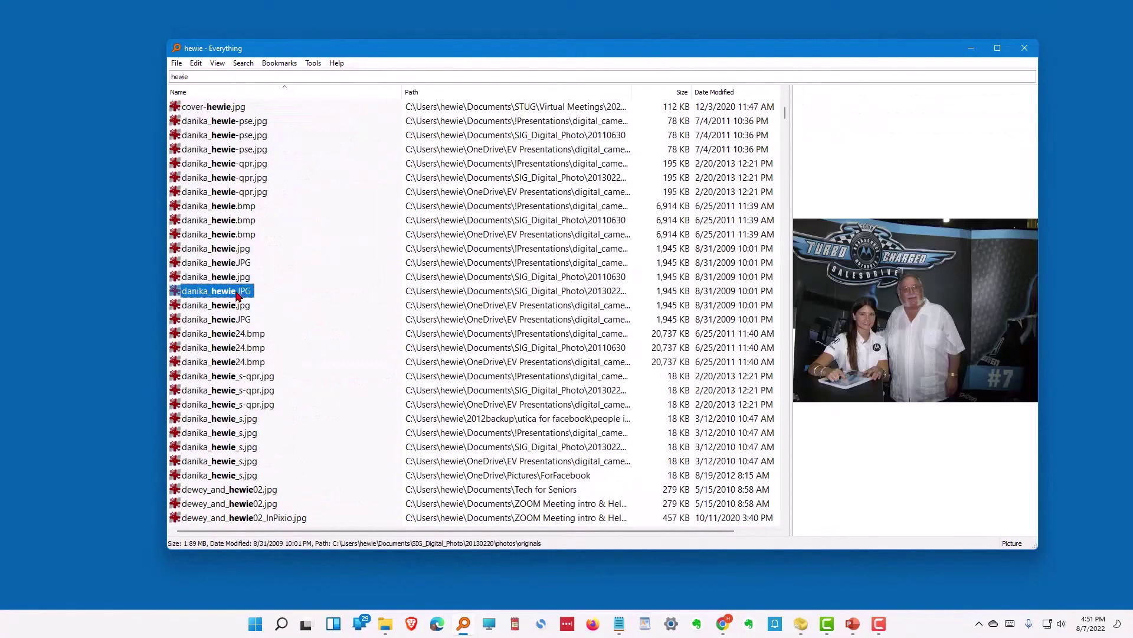
Reset the filter to include everything, search for "chromebooks" and look through the matching files and folders
click(243, 63)
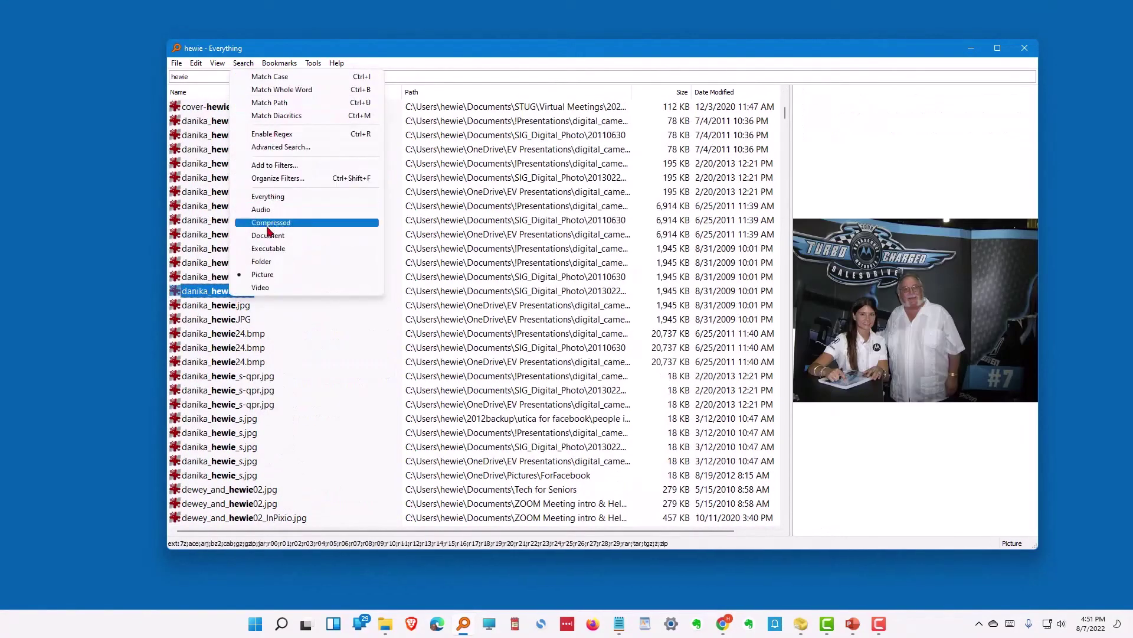
click(266, 200)
drag(195, 76, 163, 77)
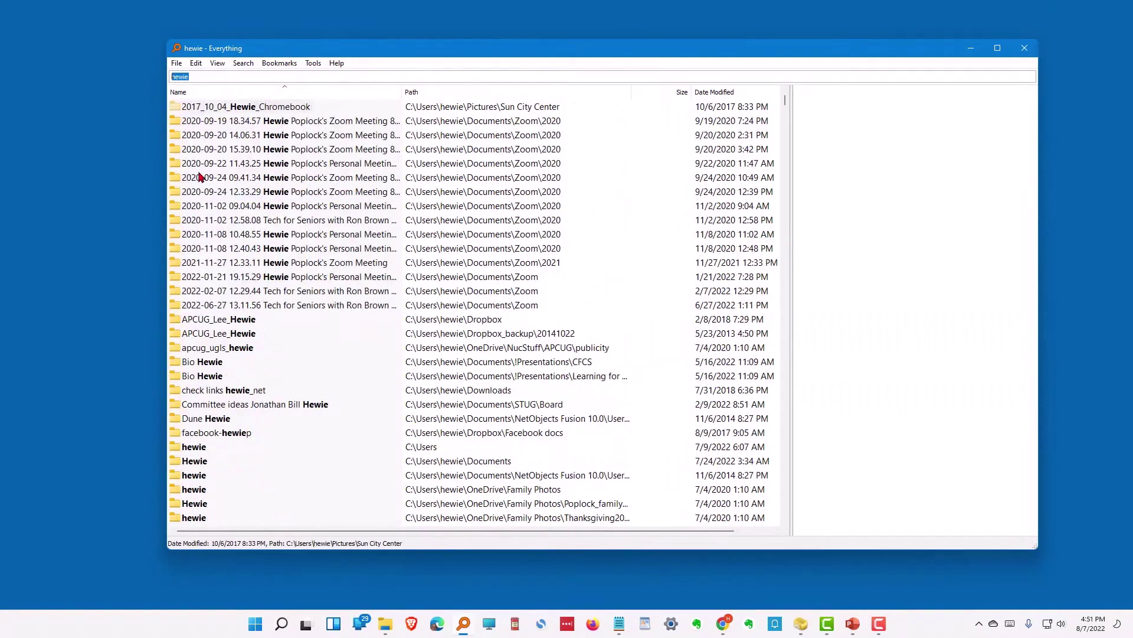
text(chr)
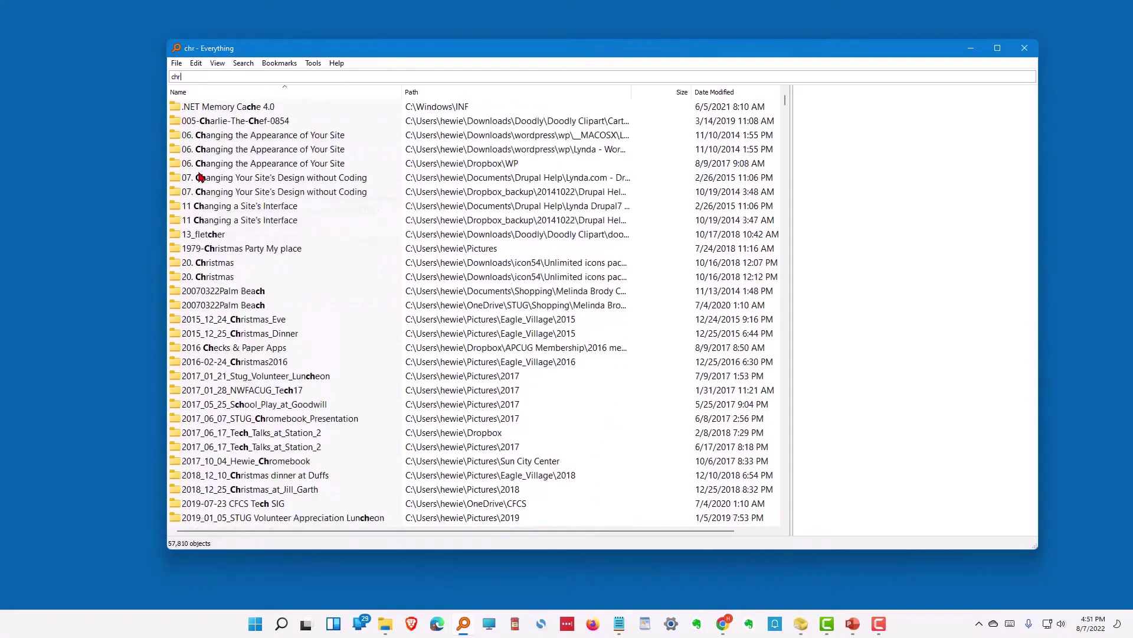
text(omebooks)
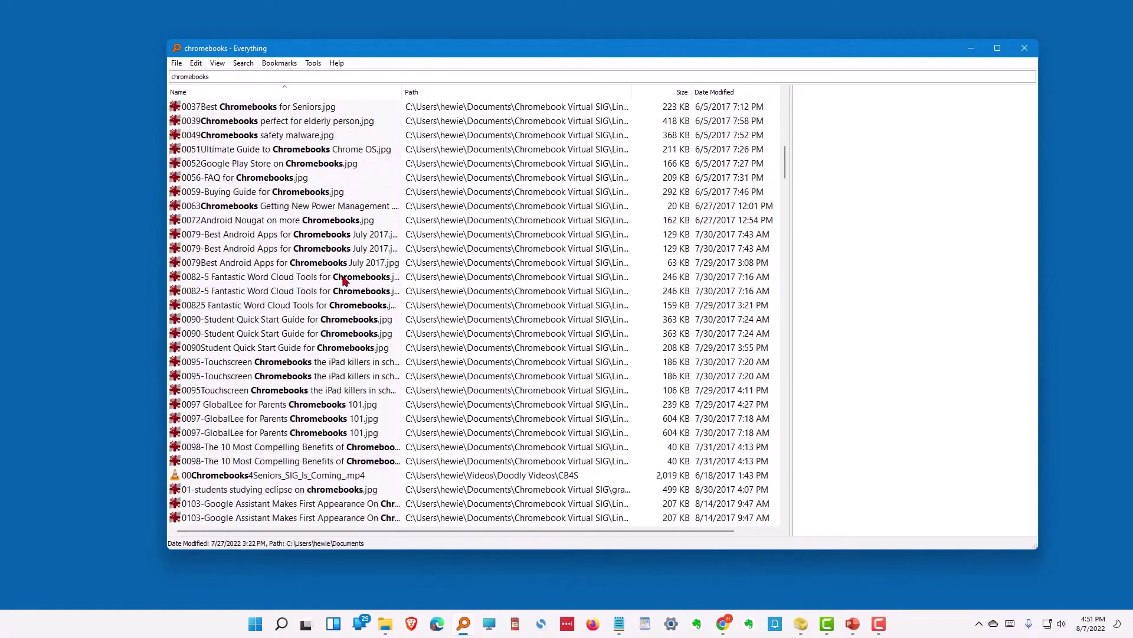
scroll(345, 280, up, 15)
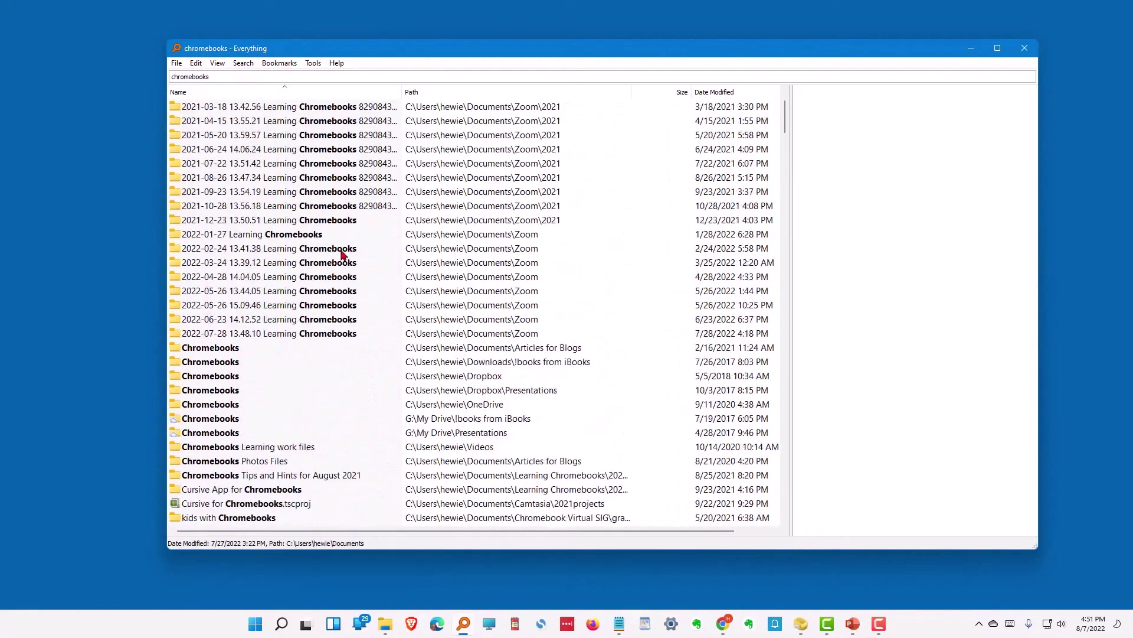
Search for "g:" and look through the folders and files on the G: drive
double_click(215, 75)
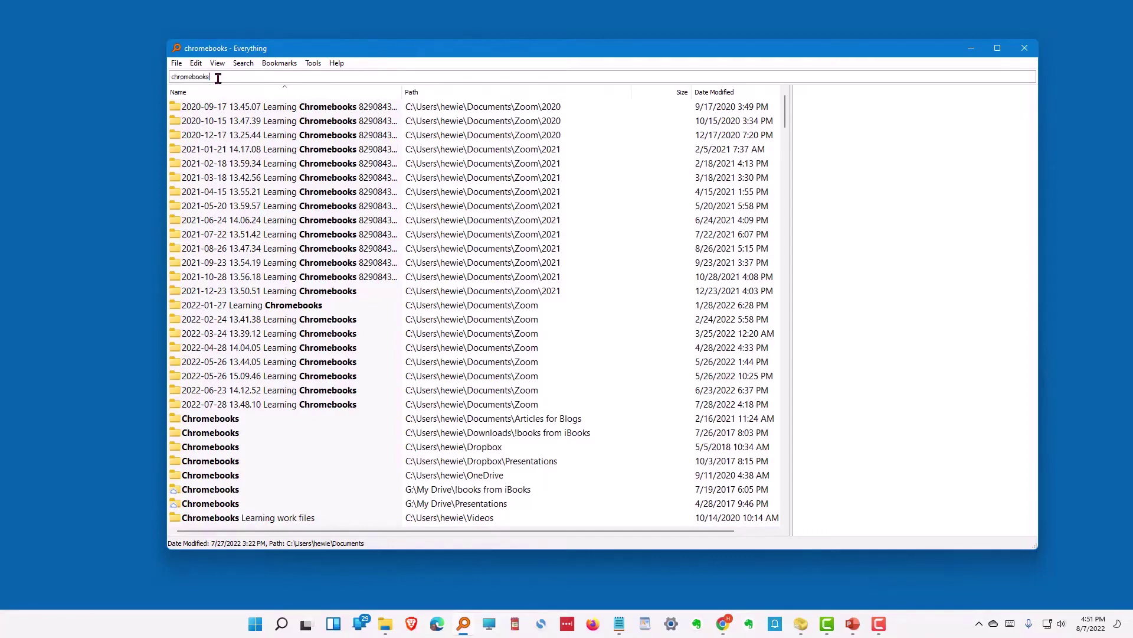
text(g:)
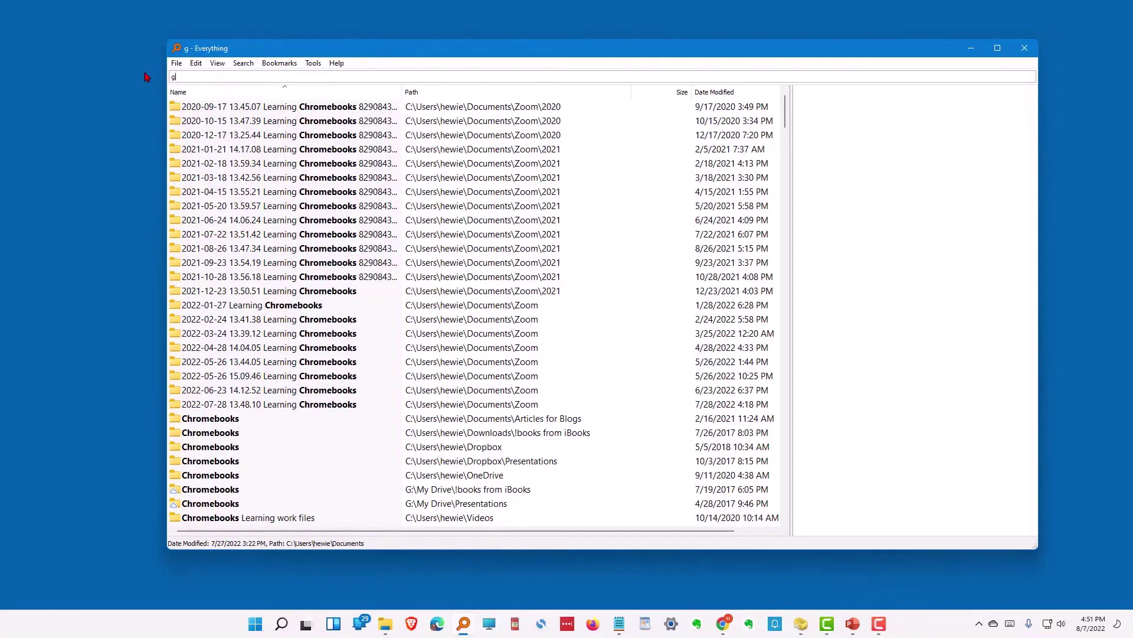
scroll(210, 161, down, 1)
scroll(210, 160, down, 20)
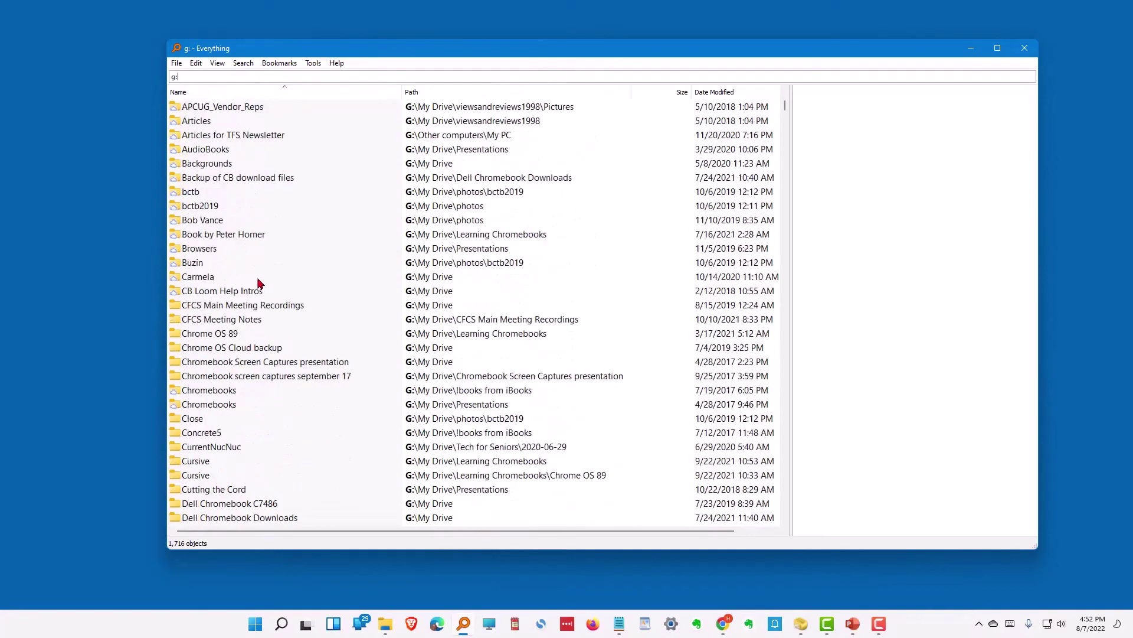
scroll(273, 339, down, 20)
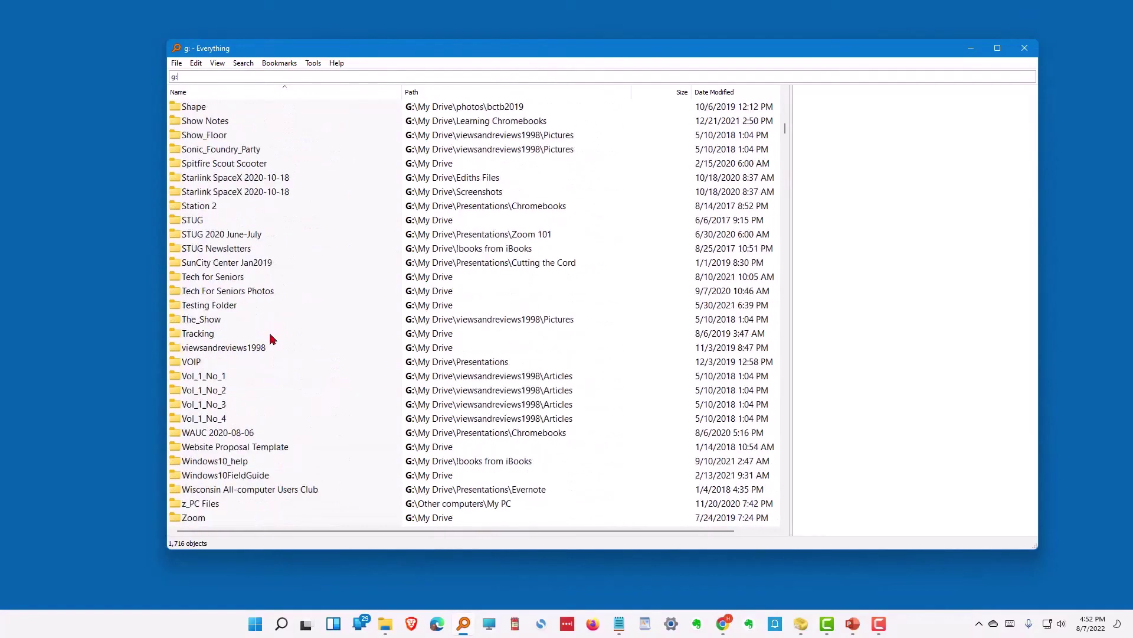
scroll(273, 338, down, 18)
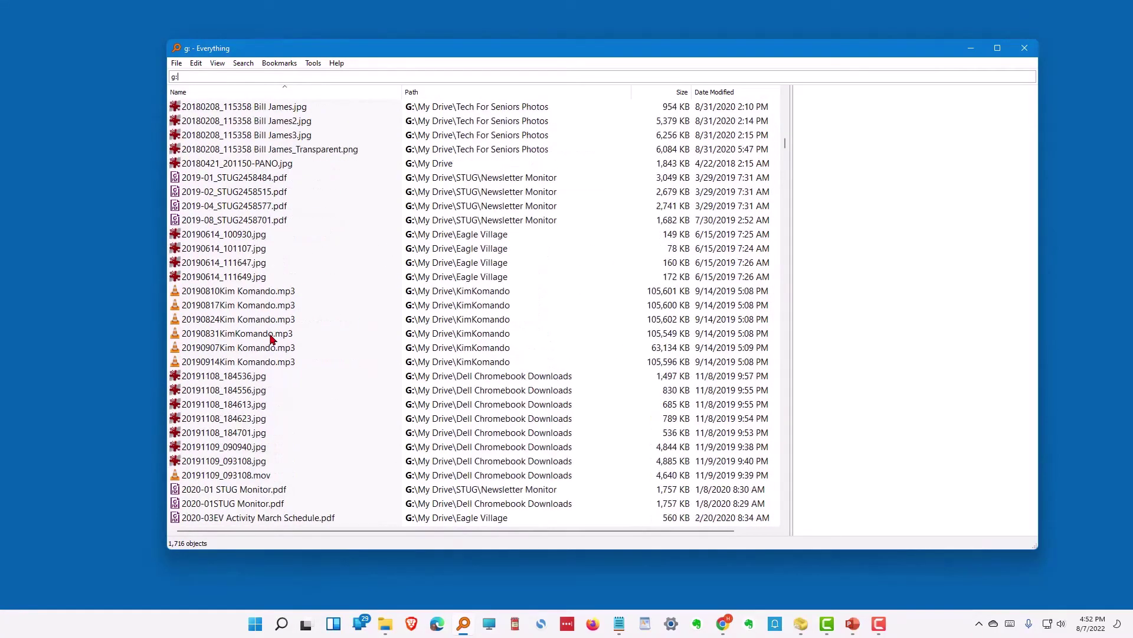
scroll(214, 185, up, 7)
Narrow the search to "g: screen" and look through the matching screen recordings and screenshots
text(screen)
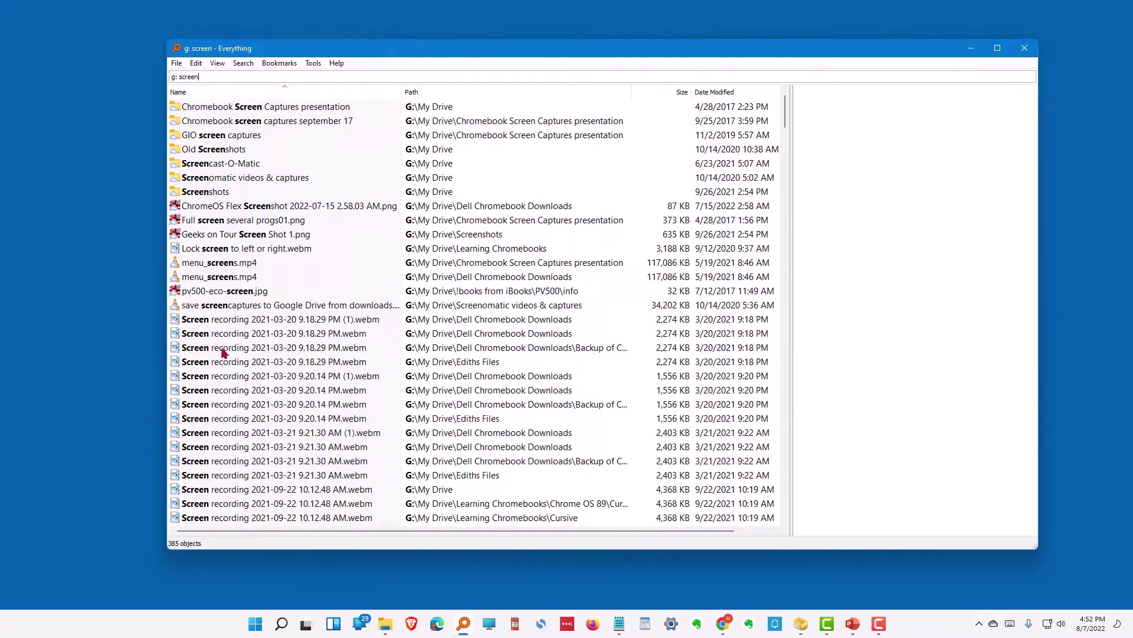
scroll(428, 298, down, 15)
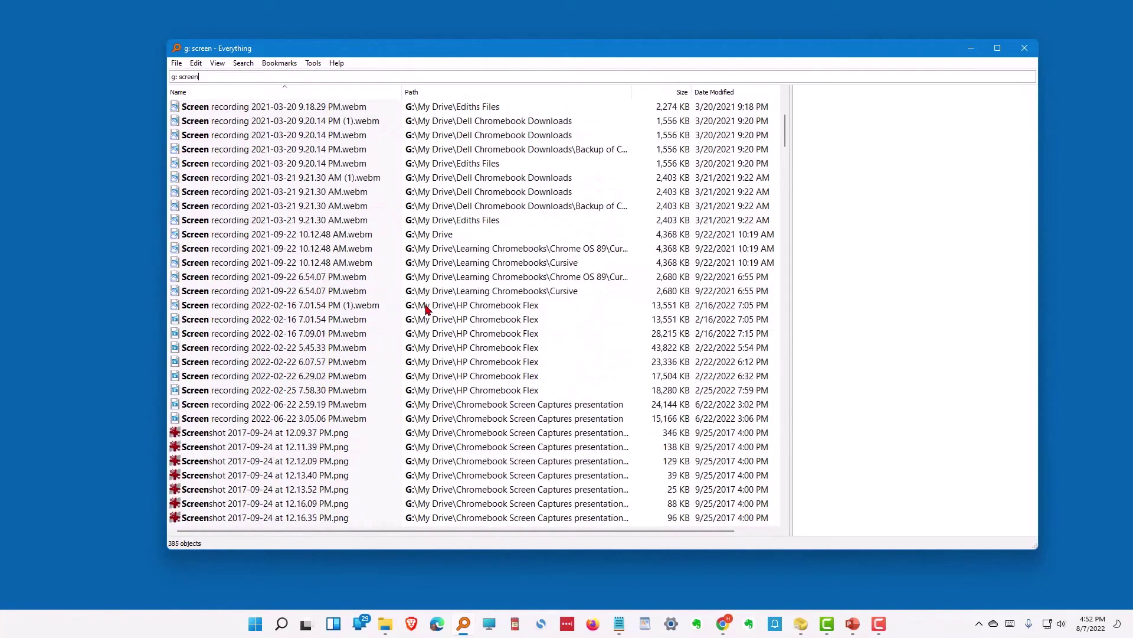
scroll(434, 334, down, 20)
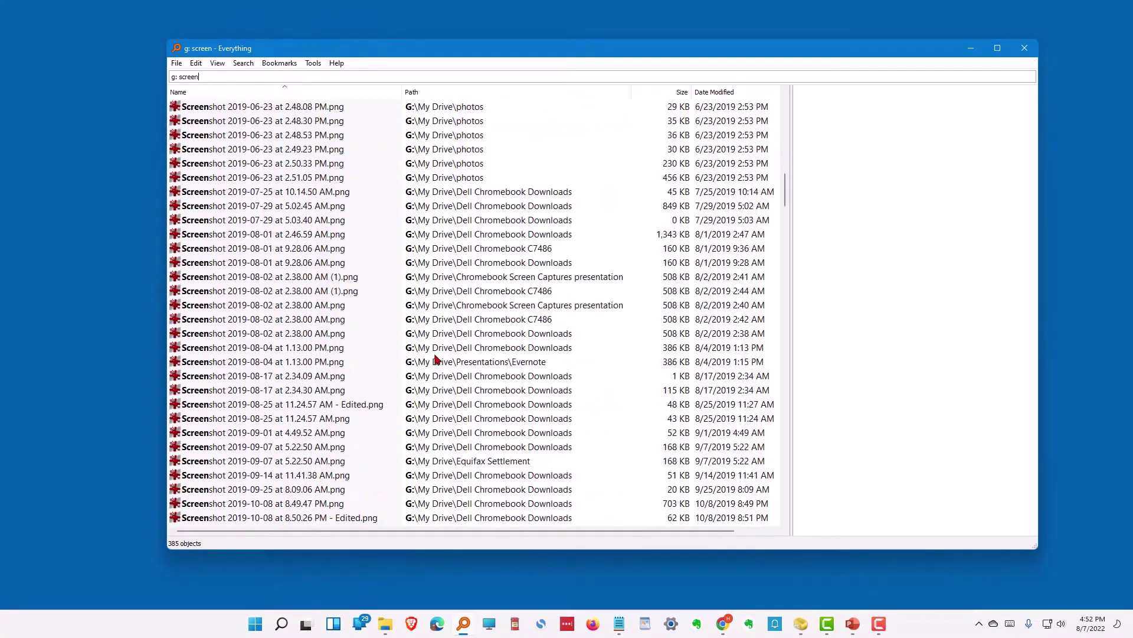
scroll(437, 362, down, 20)
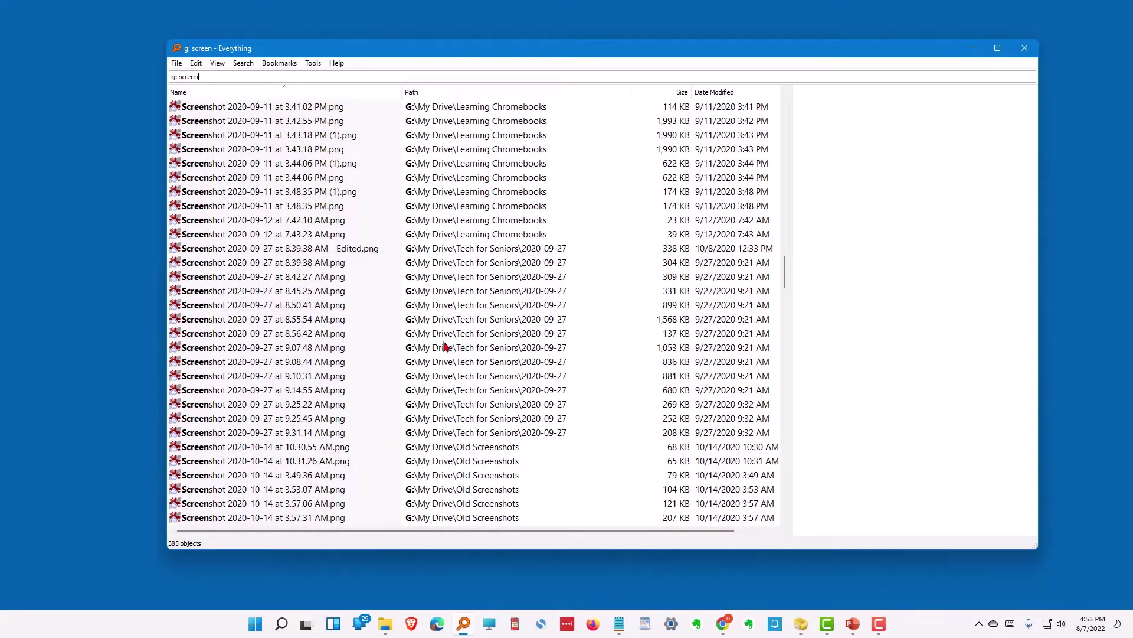
scroll(446, 348, down, 20)
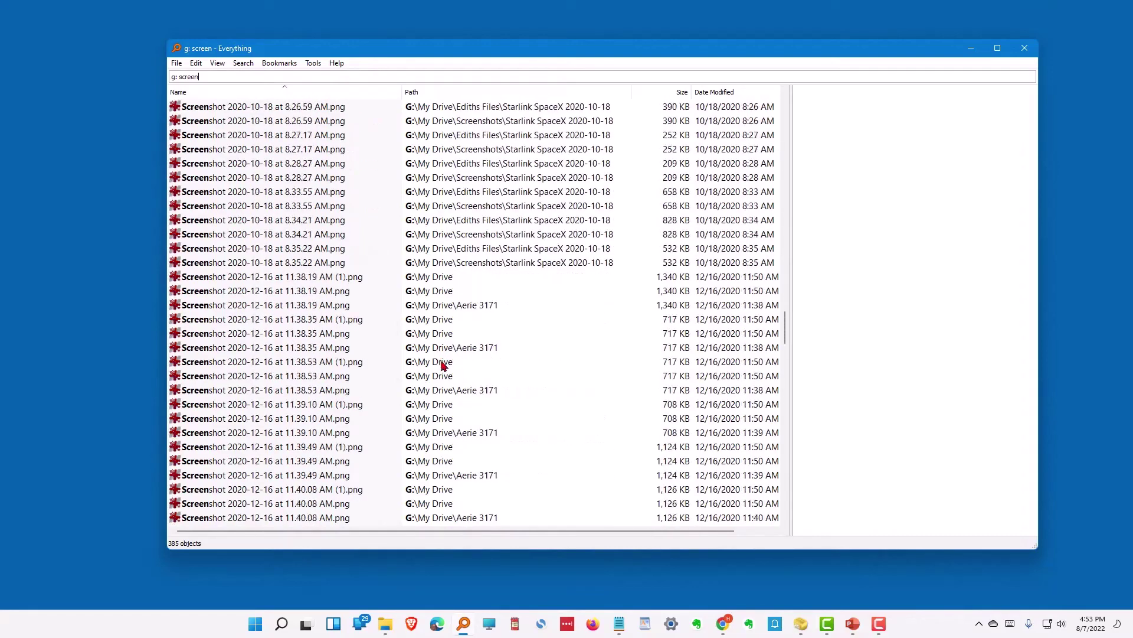
scroll(444, 360, up, 20)
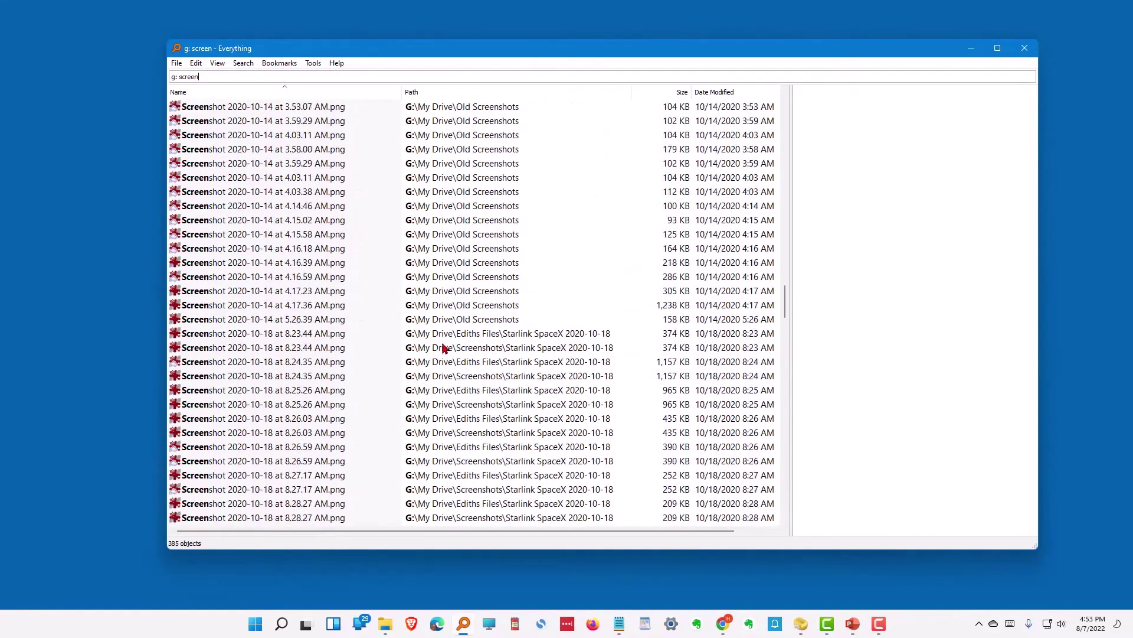
scroll(445, 348, up, 20)
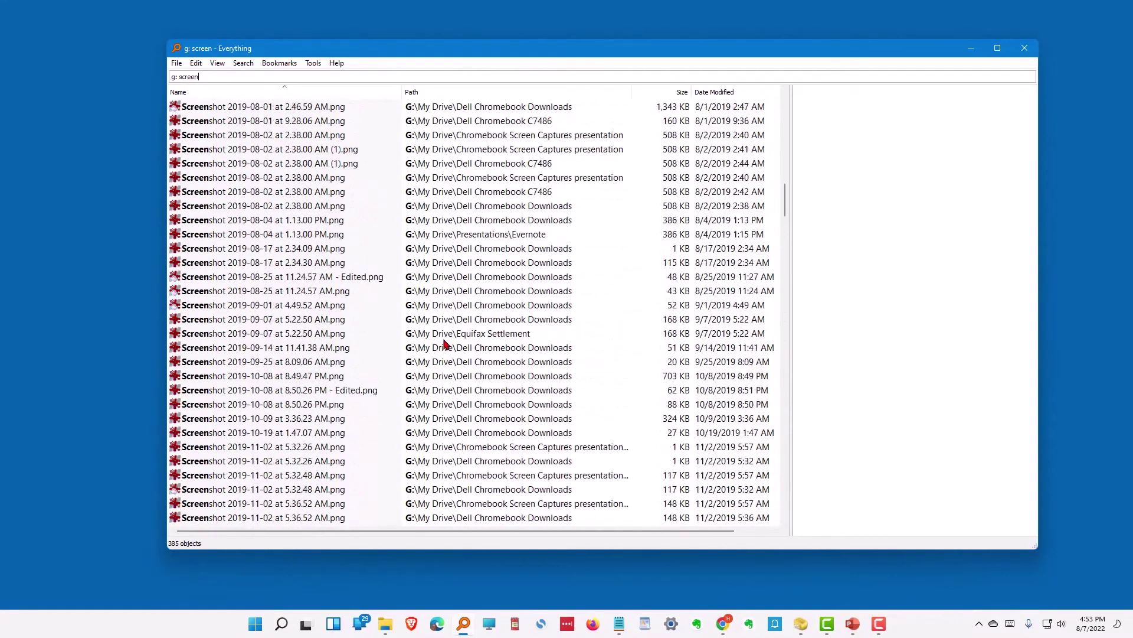
scroll(444, 342, up, 20)
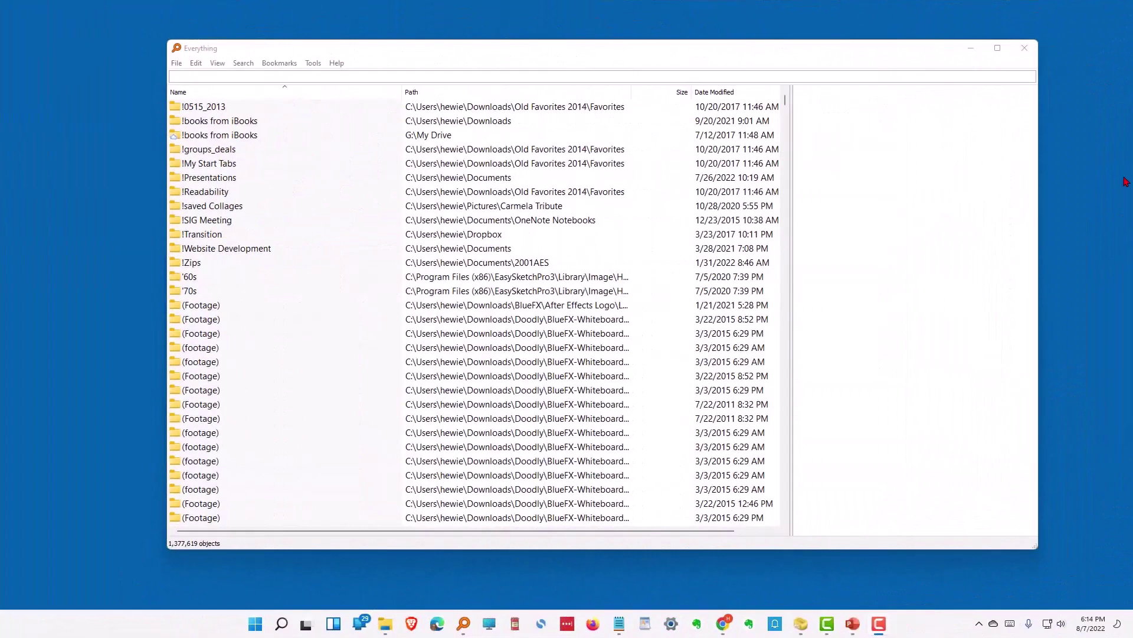
Search all files and folders for "website of week"
click(205, 77)
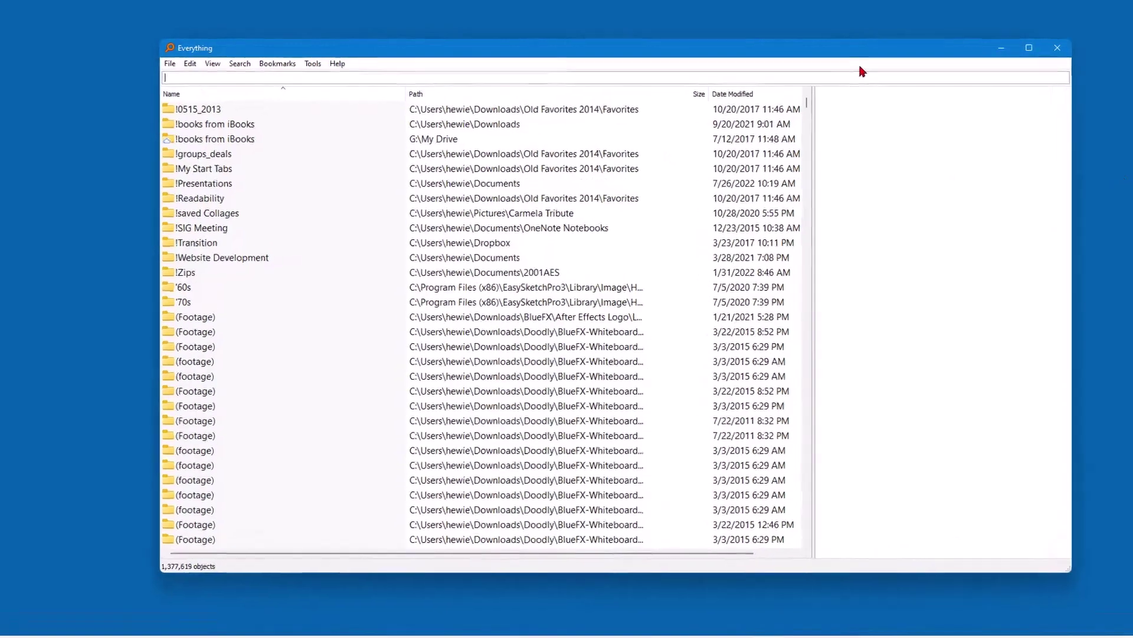
text(web)
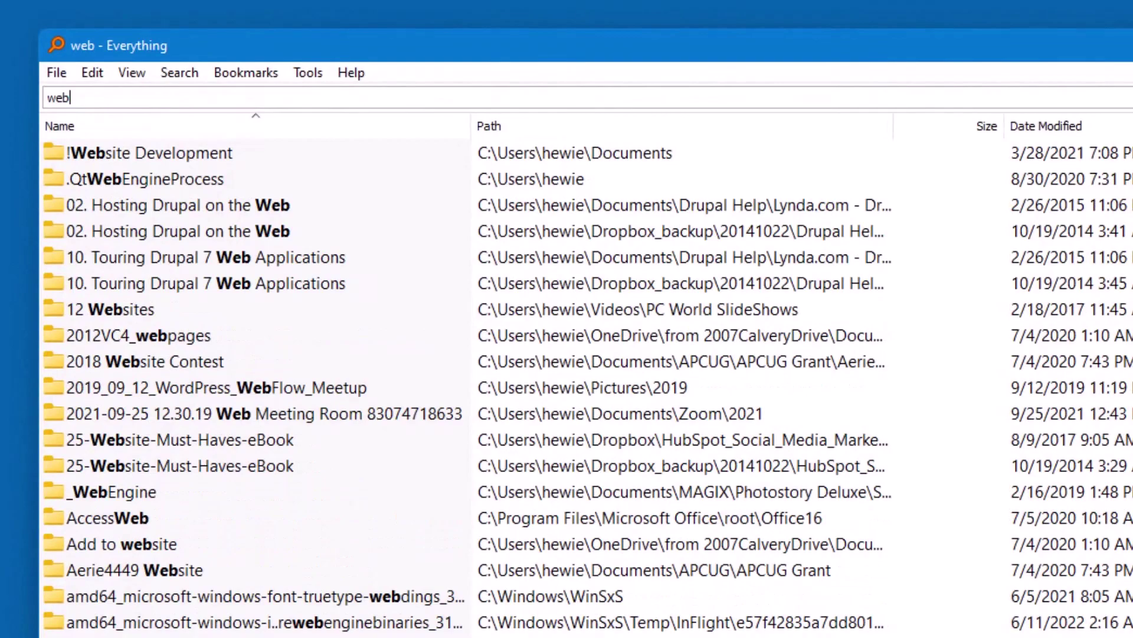
text(si)
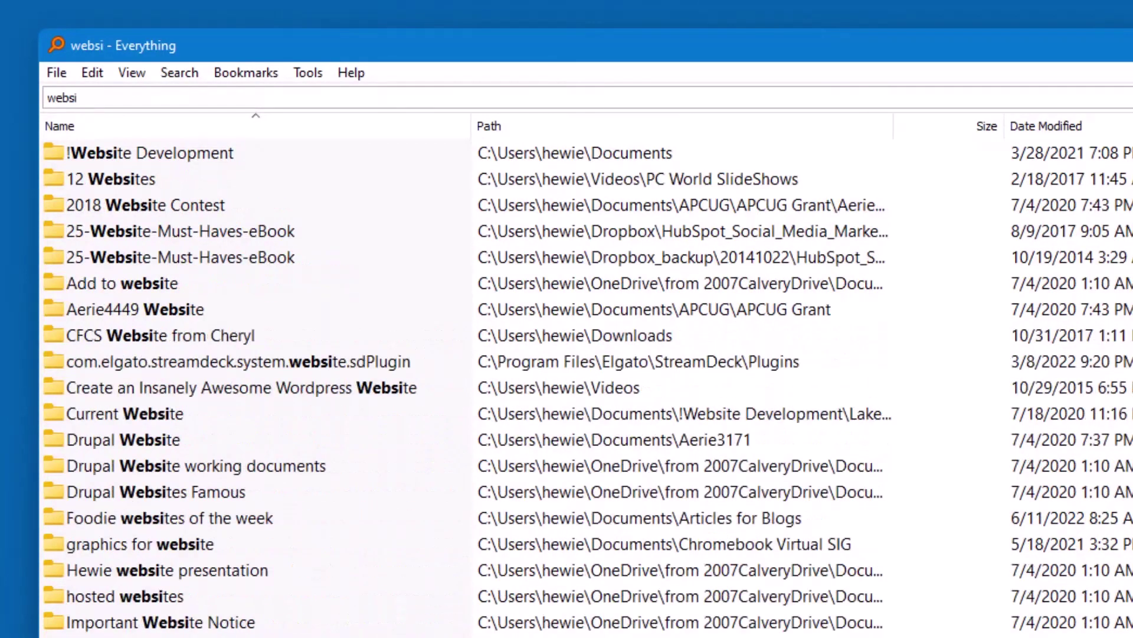
text(te)
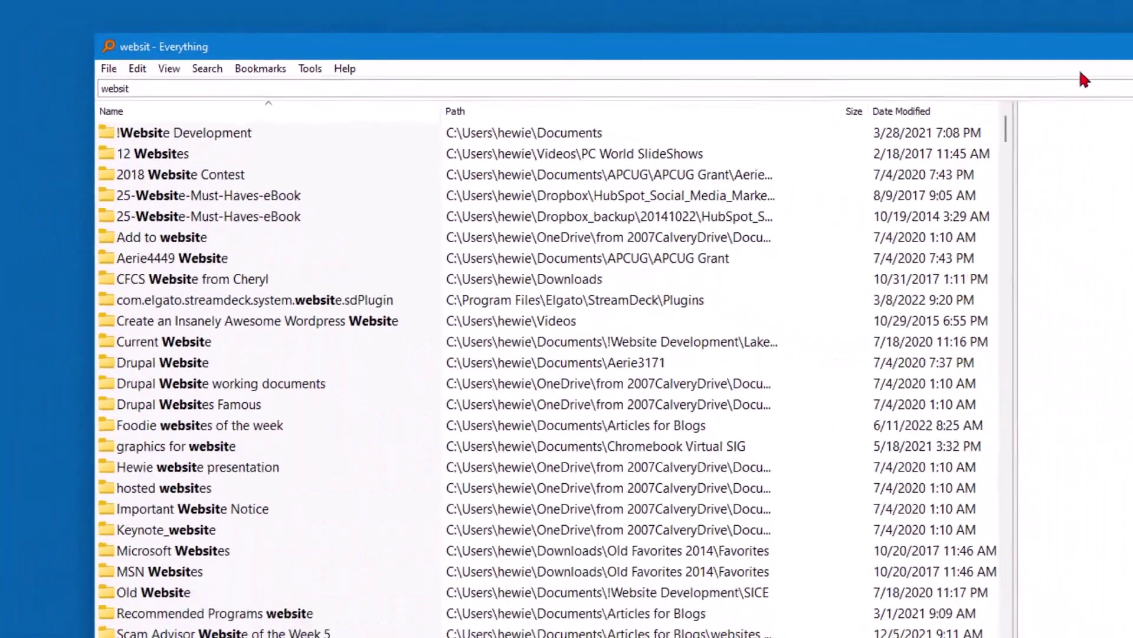
text( o)
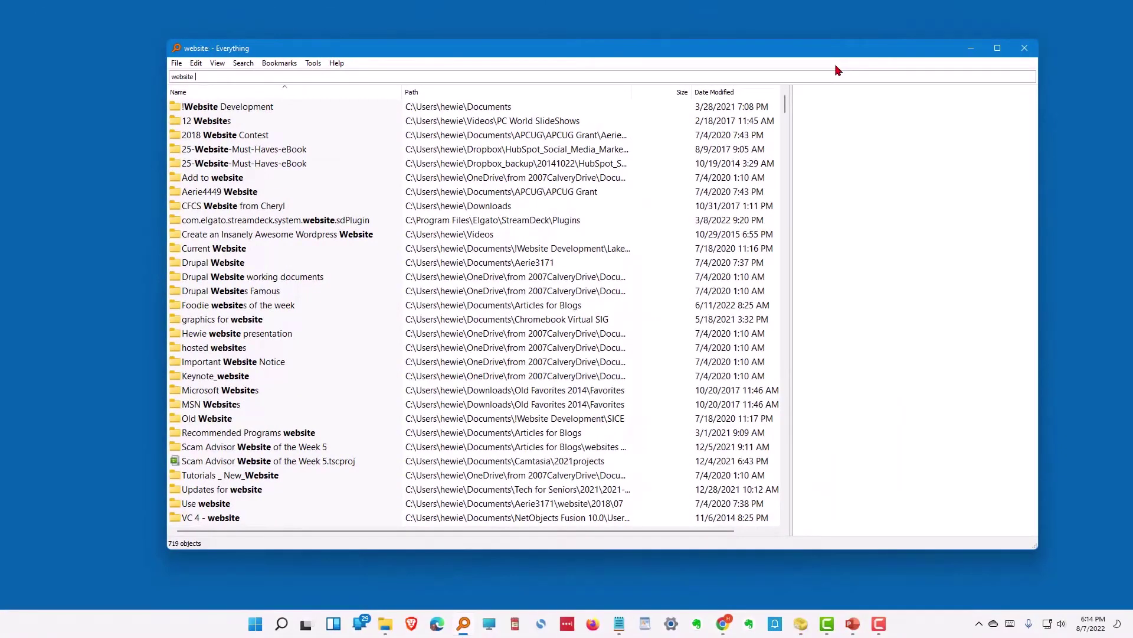
text(f)
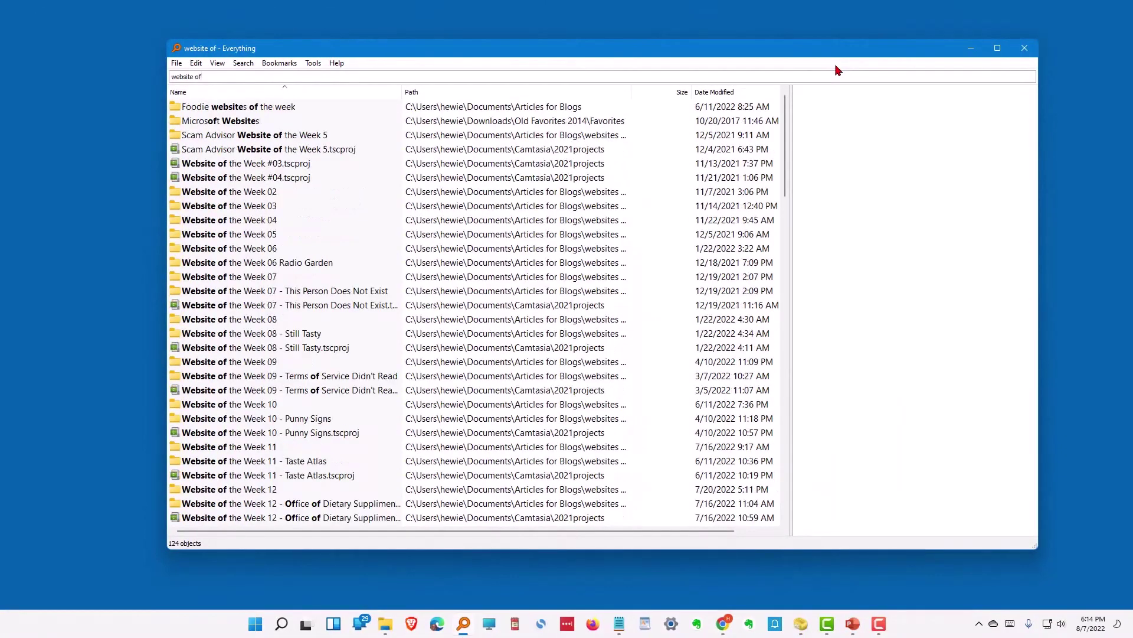
text( week)
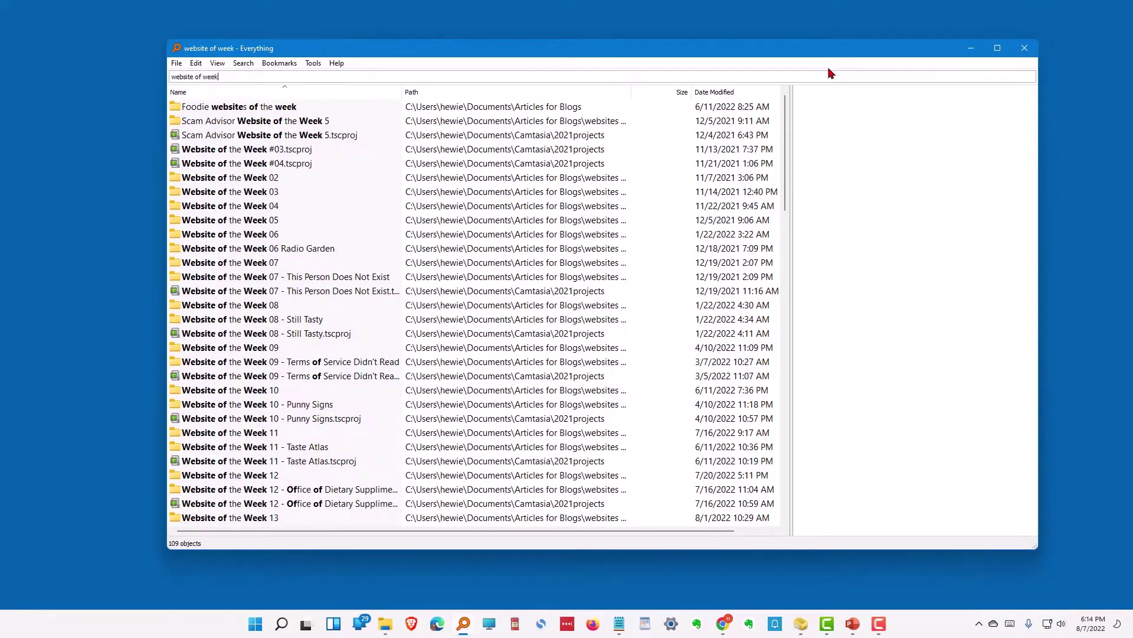
Look through the website of the week results and open the path of the "Website of the Week 13 - Talk to a Human 2" folder
scroll(248, 282, down, 2)
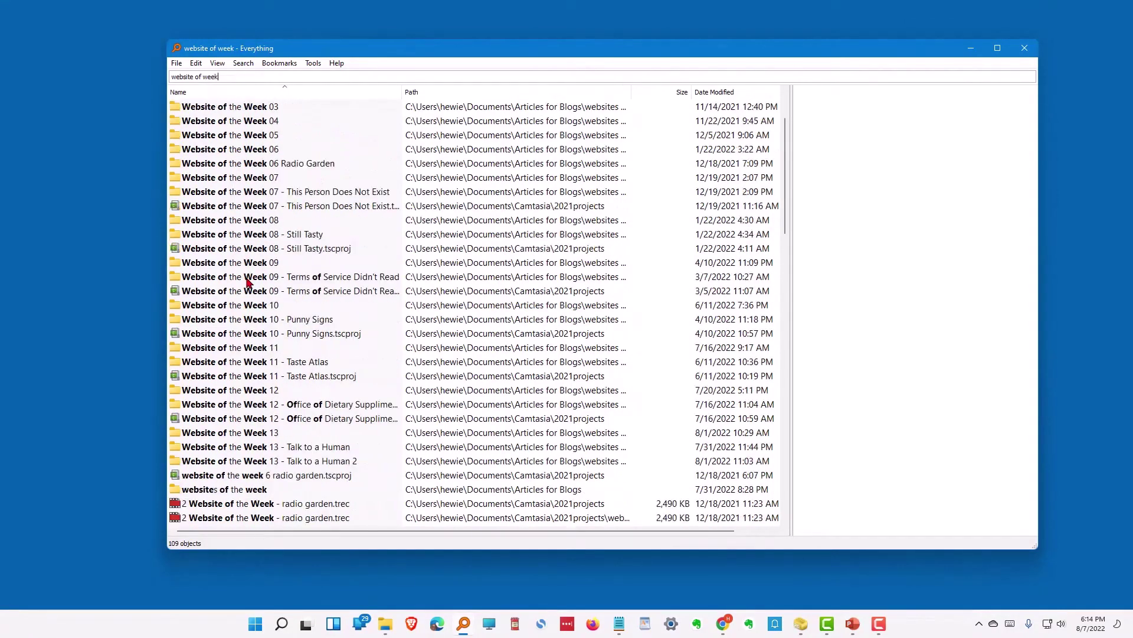
scroll(248, 282, down, 1)
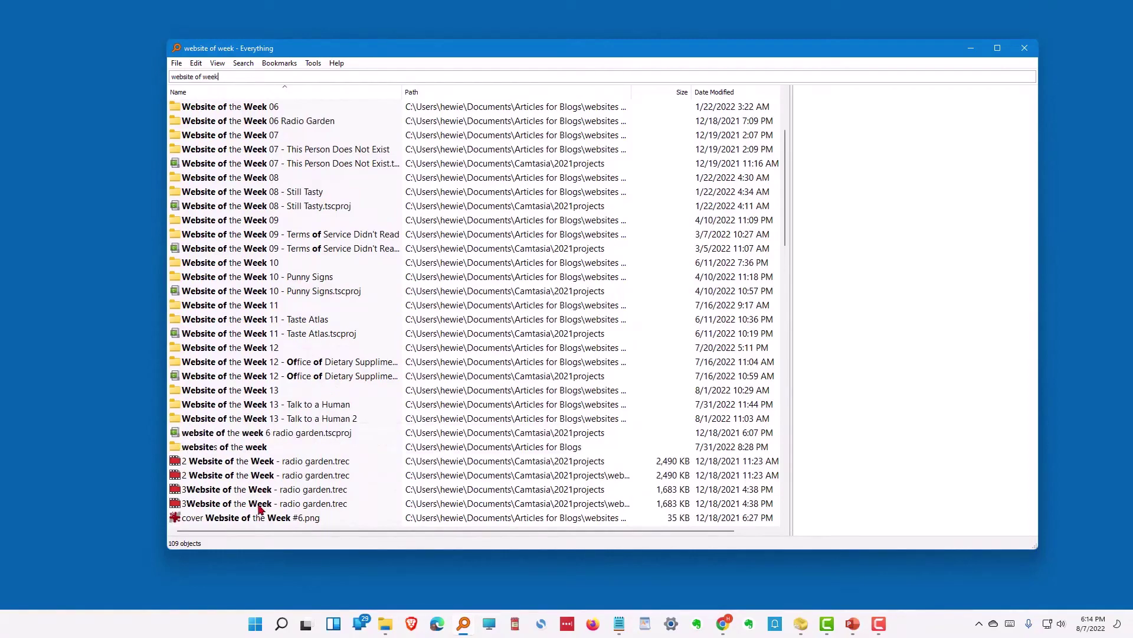
scroll(222, 462, down, 1)
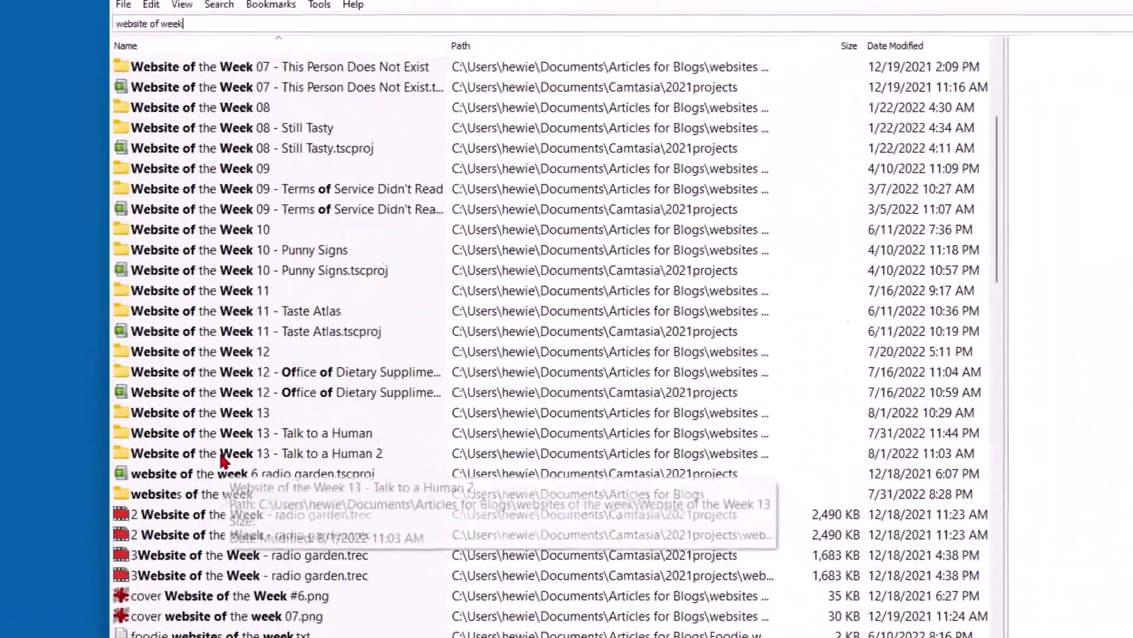
click(251, 378)
right_click(247, 378)
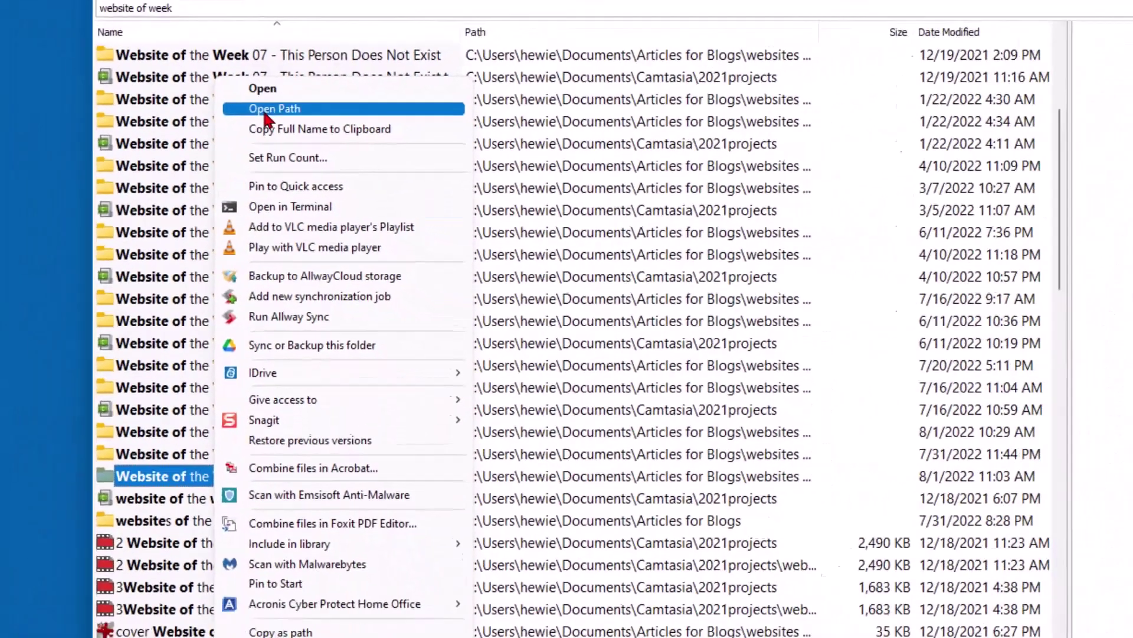
click(255, 84)
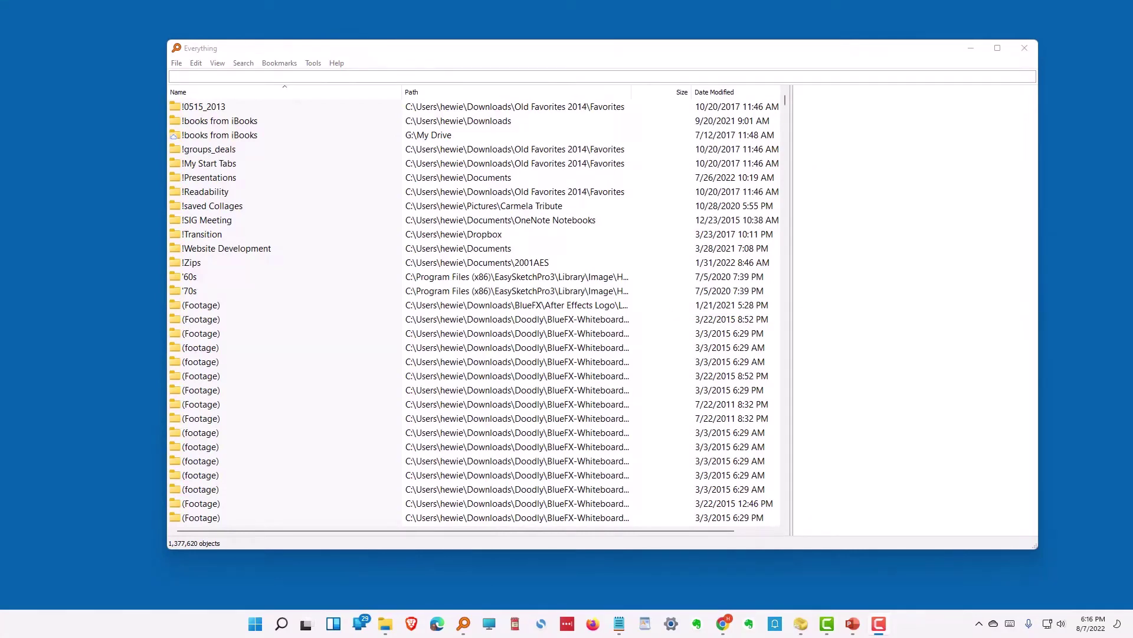
Search all files for "*.pub" and look through the matching Publisher files
click(178, 74)
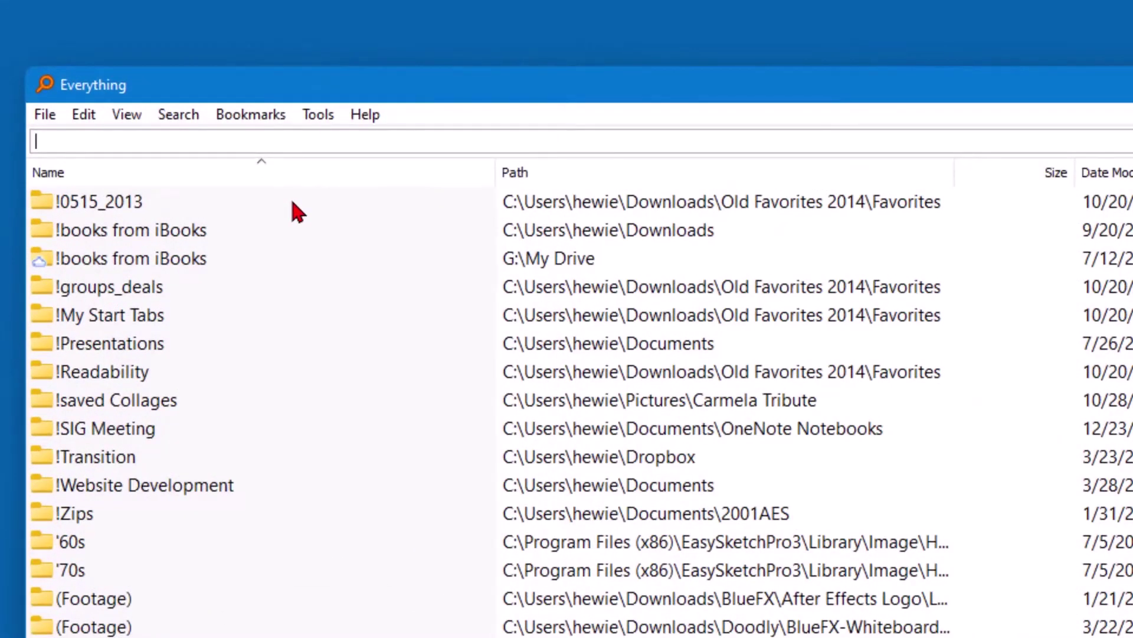
text(*)
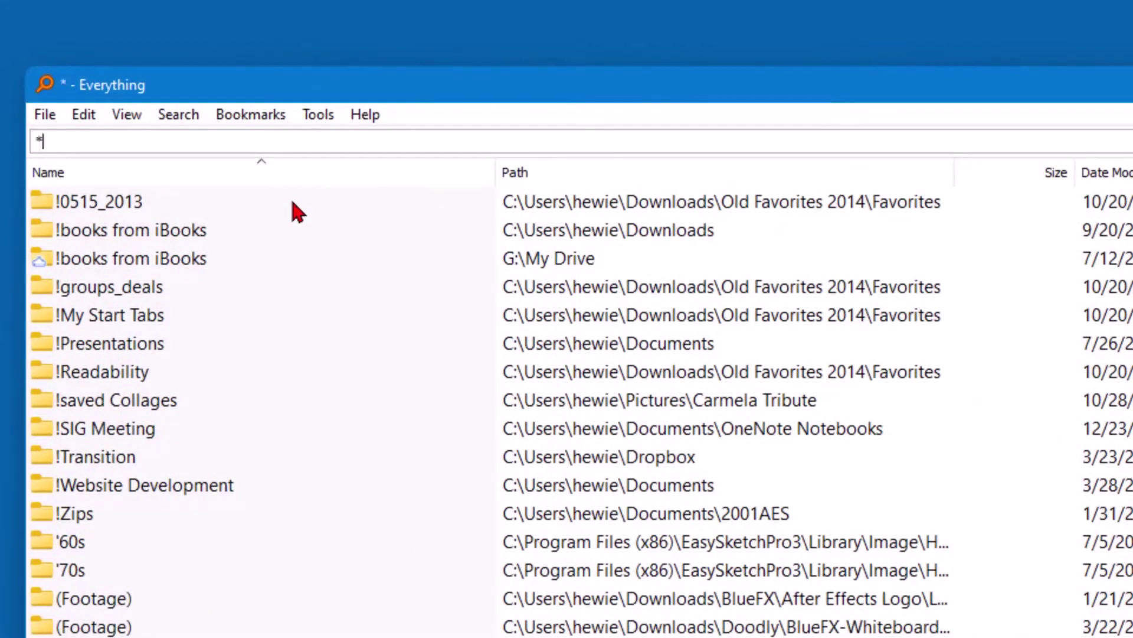
text(.pu)
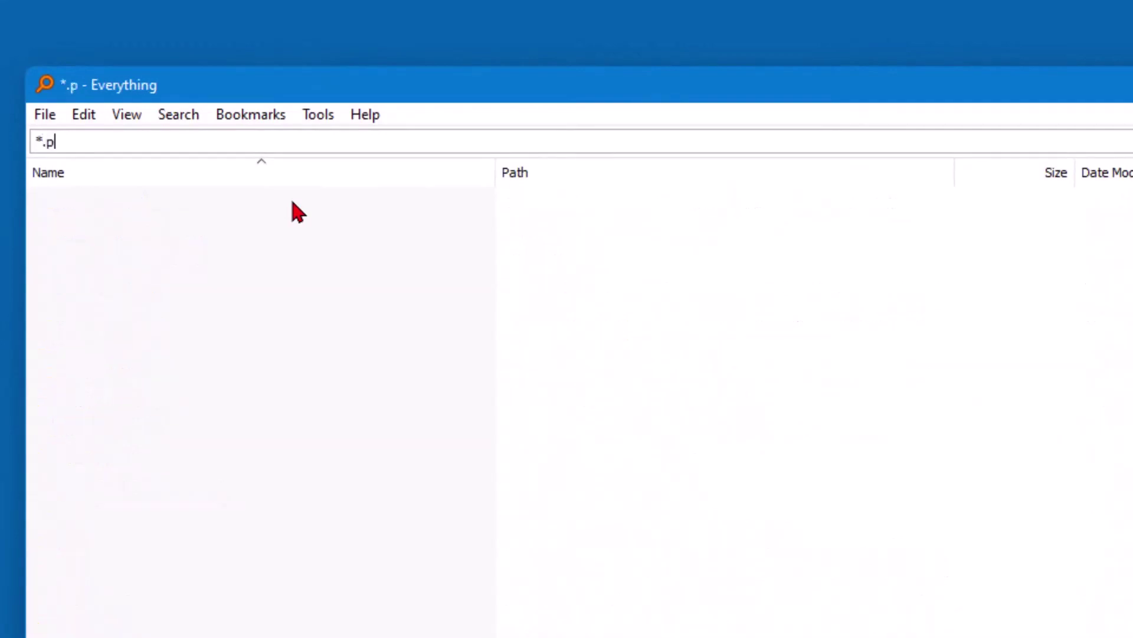
text(b)
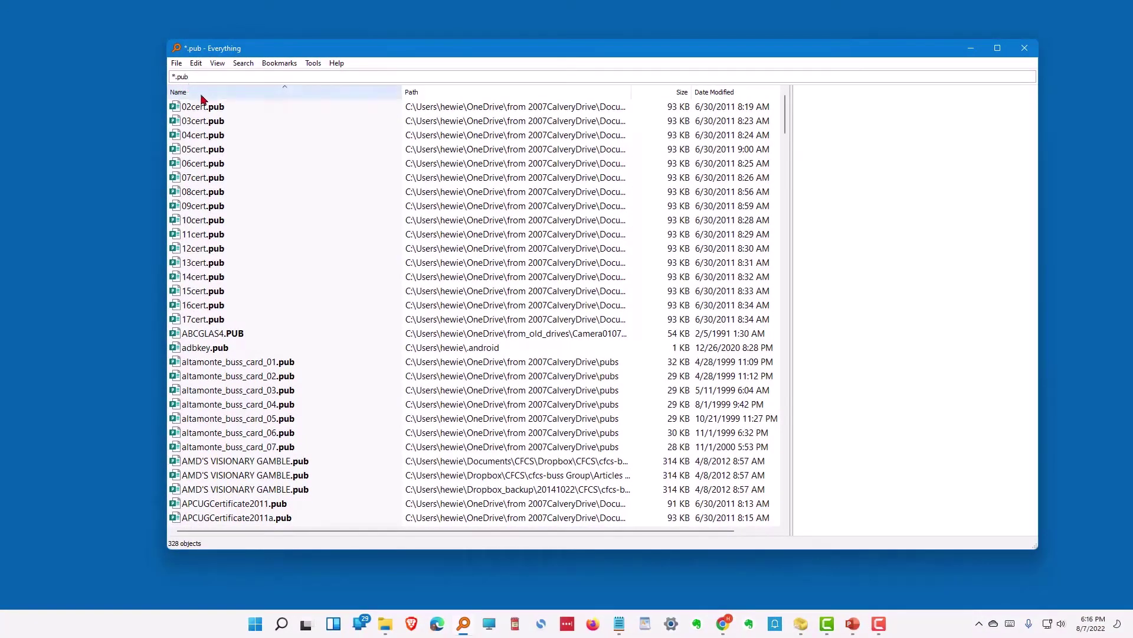
scroll(236, 233, down, 4)
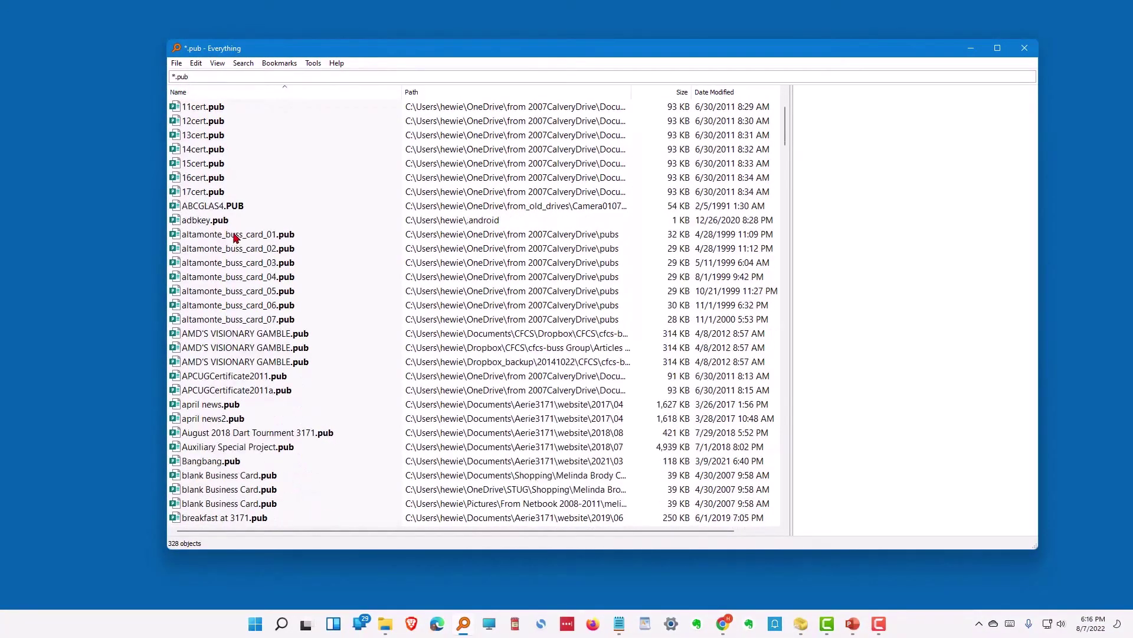
scroll(235, 239, down, 6)
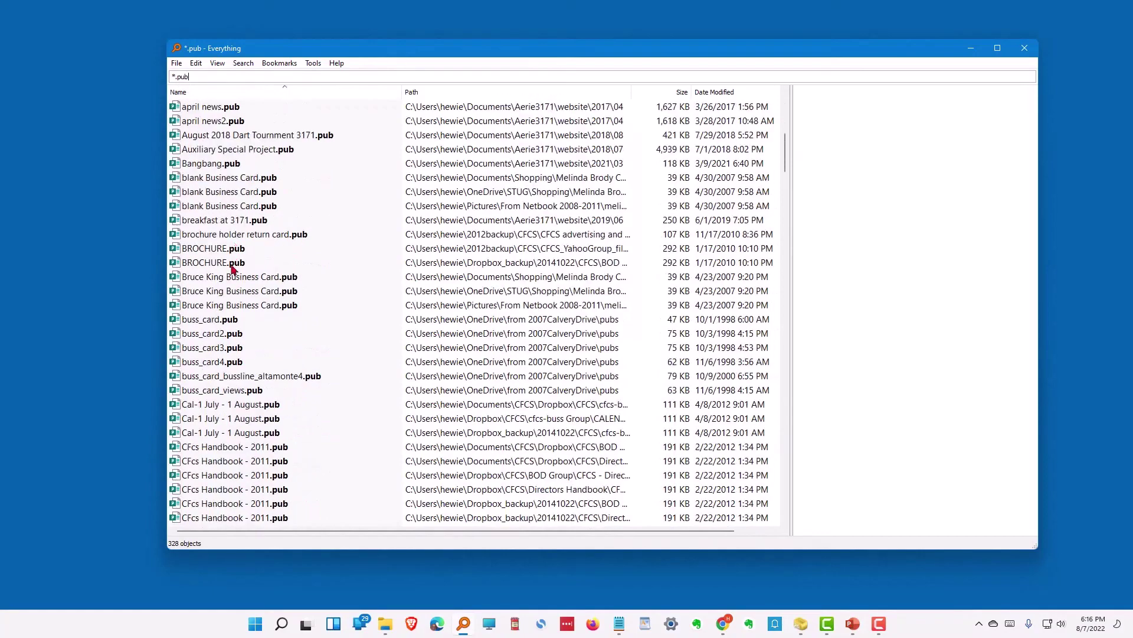
Open the path of "buss_card4.pub" and look through the Publisher files in its pubs folder
right_click(213, 366)
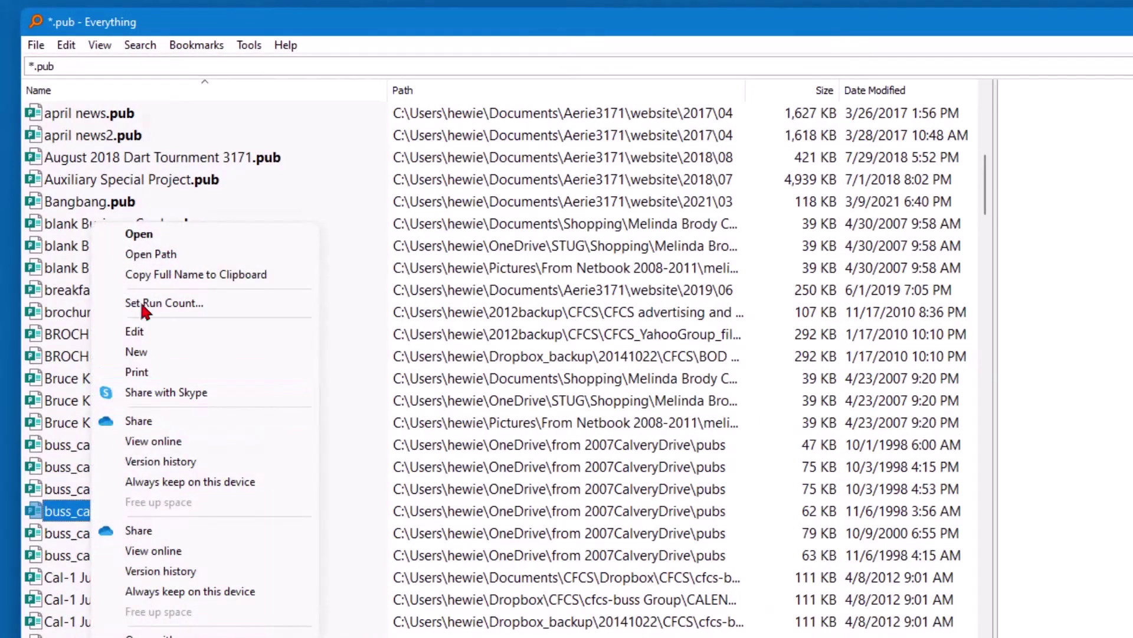
click(139, 254)
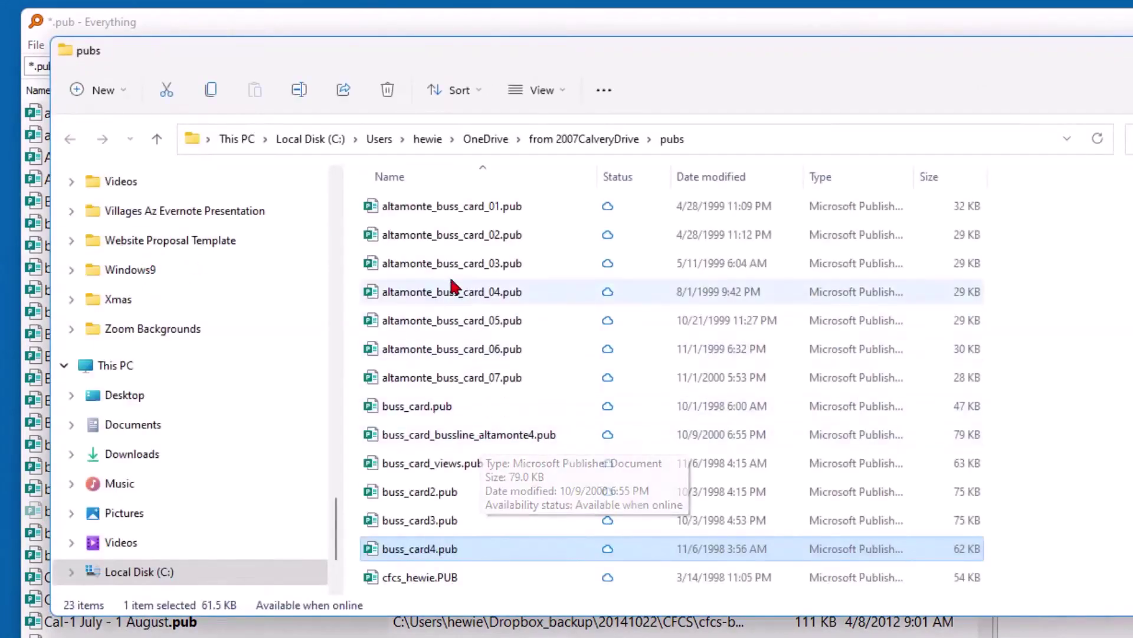
scroll(469, 236, down, 3)
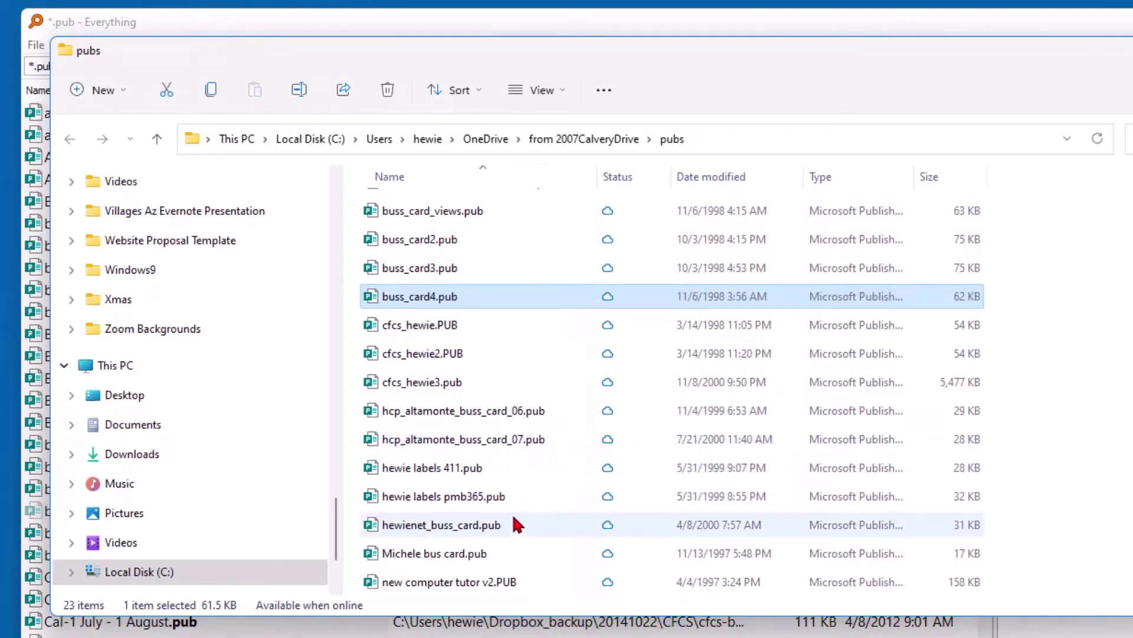
scroll(511, 521, up, 3)
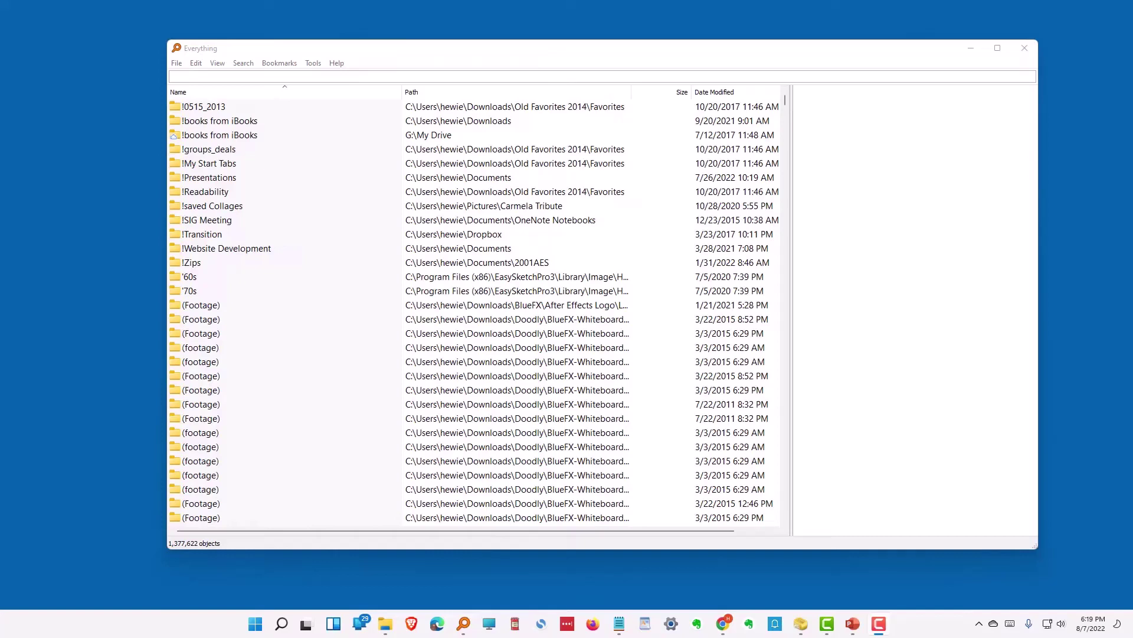
Switch to Chrome and capture the Installing Everything heading and version table as an image of about 903 × 677 px with Snagit
click(724, 624)
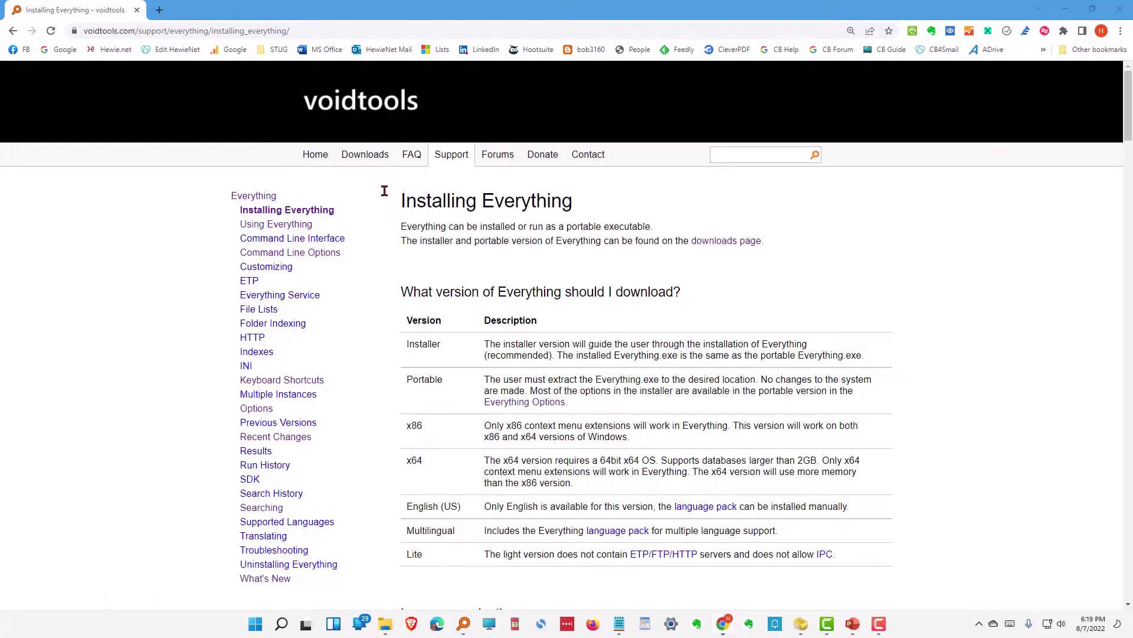
key(Print)
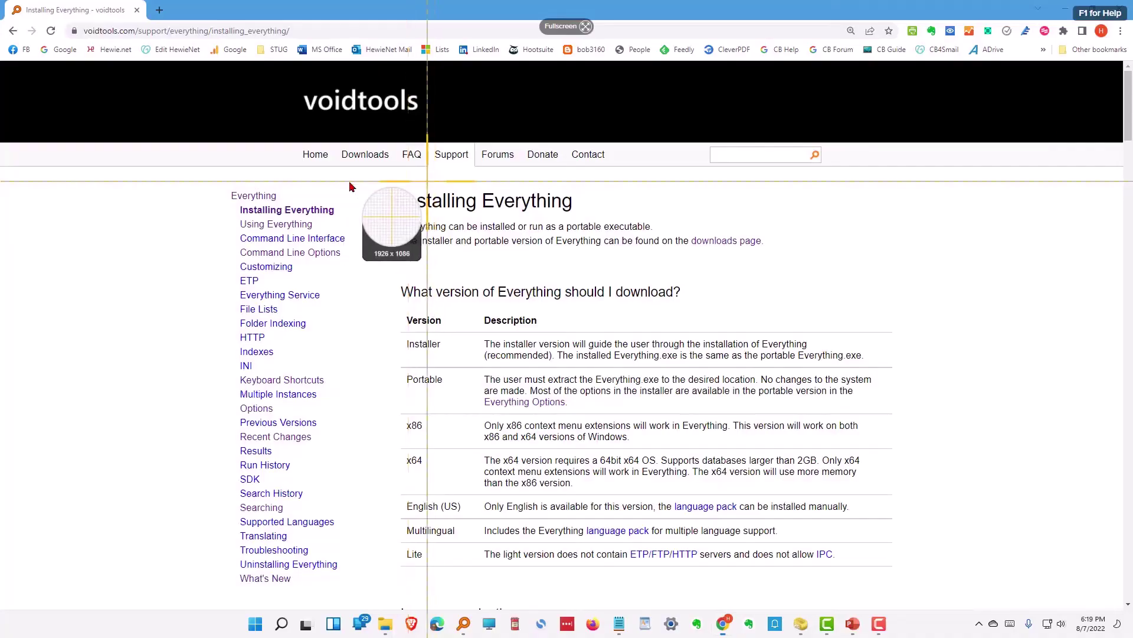
drag(378, 181, 960, 580)
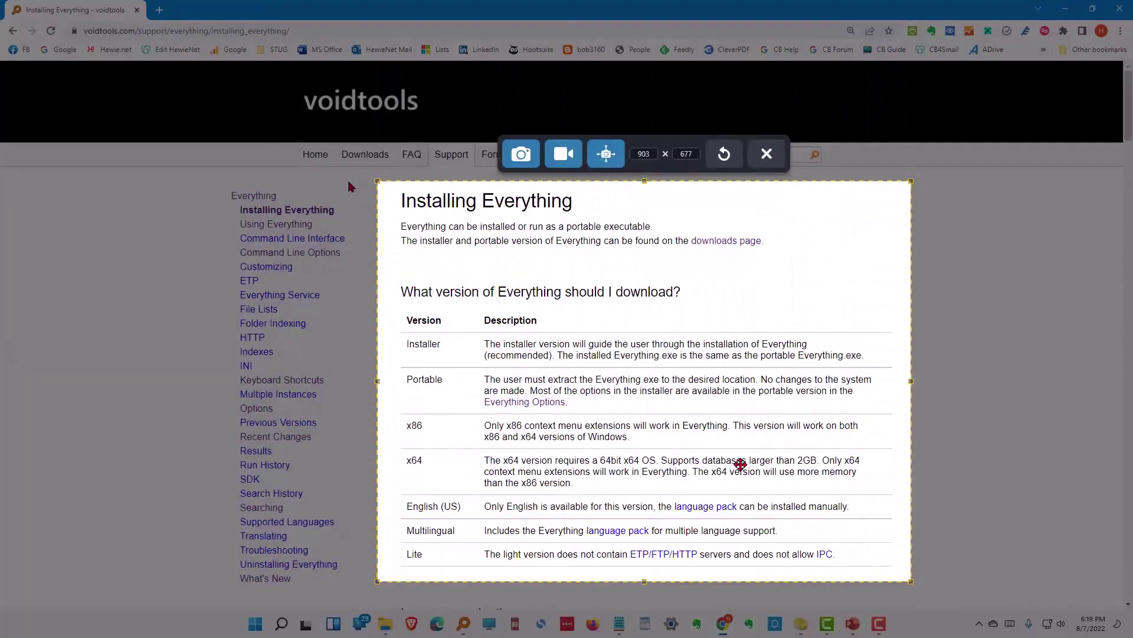
click(521, 154)
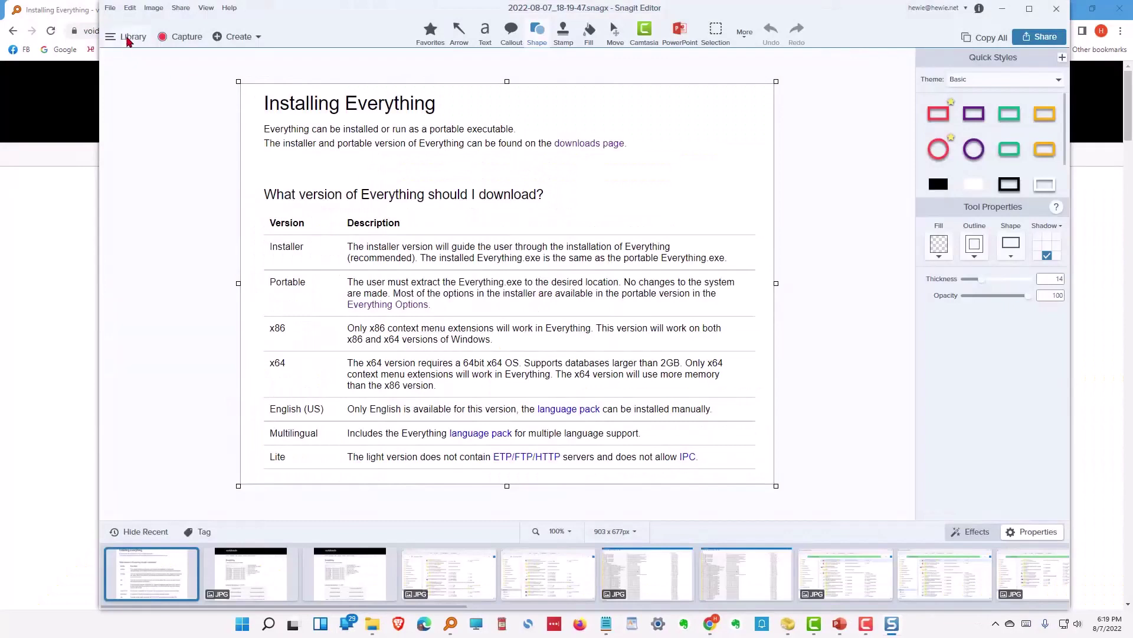
Save the capture as JPG "test number 1" in the Find Files Fast Everything folder, and clear the Snagit Editor and browser windows away
click(110, 9)
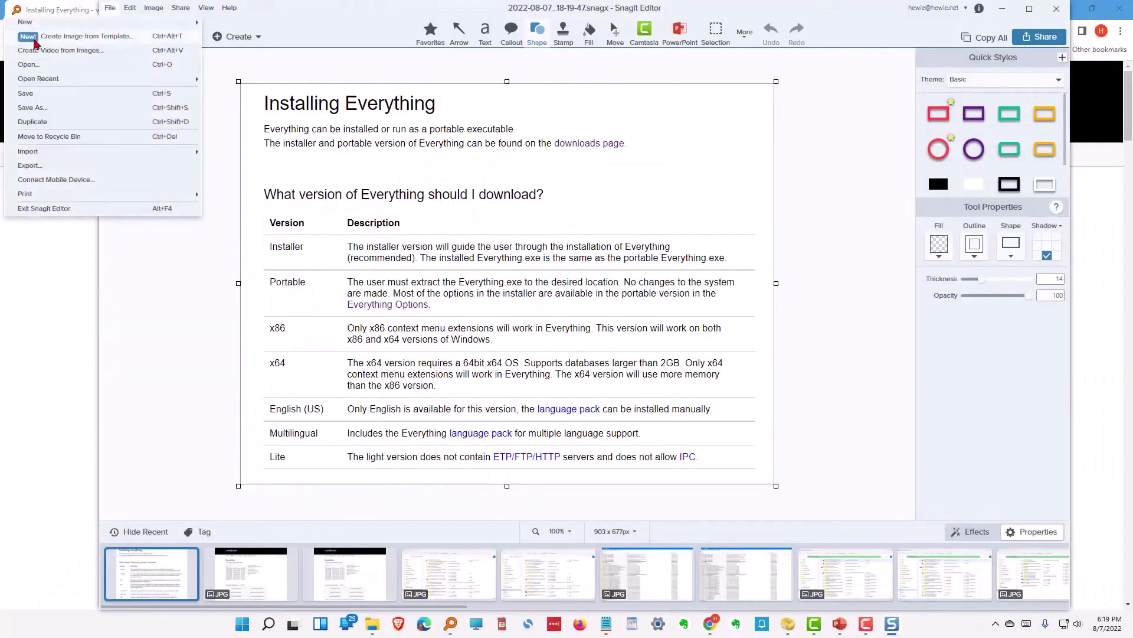
click(37, 109)
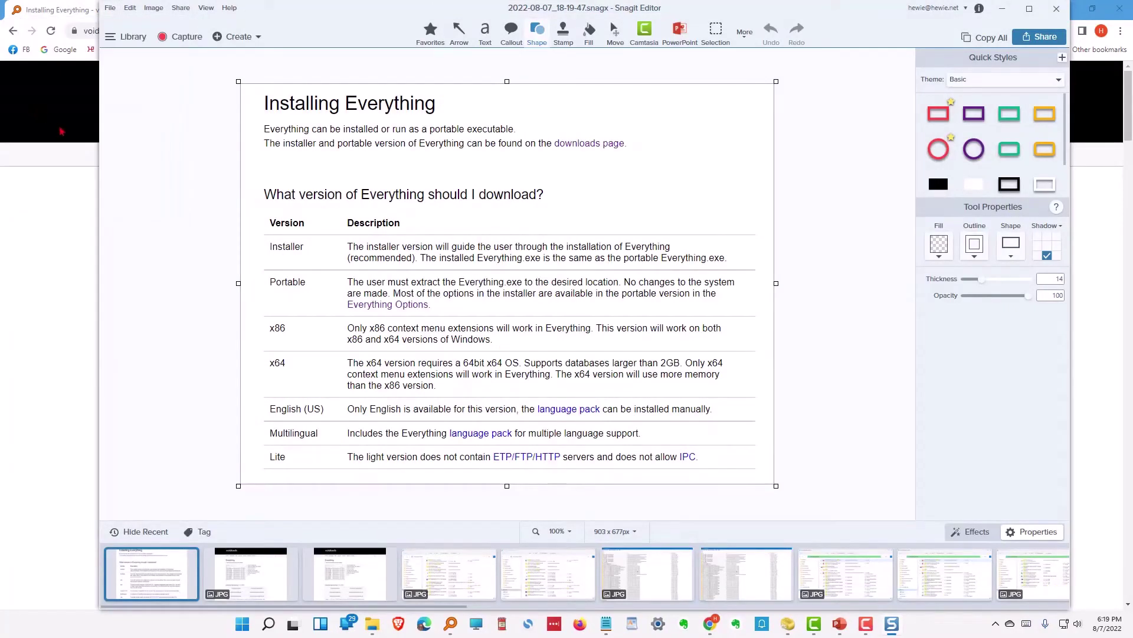
text(test number 1)
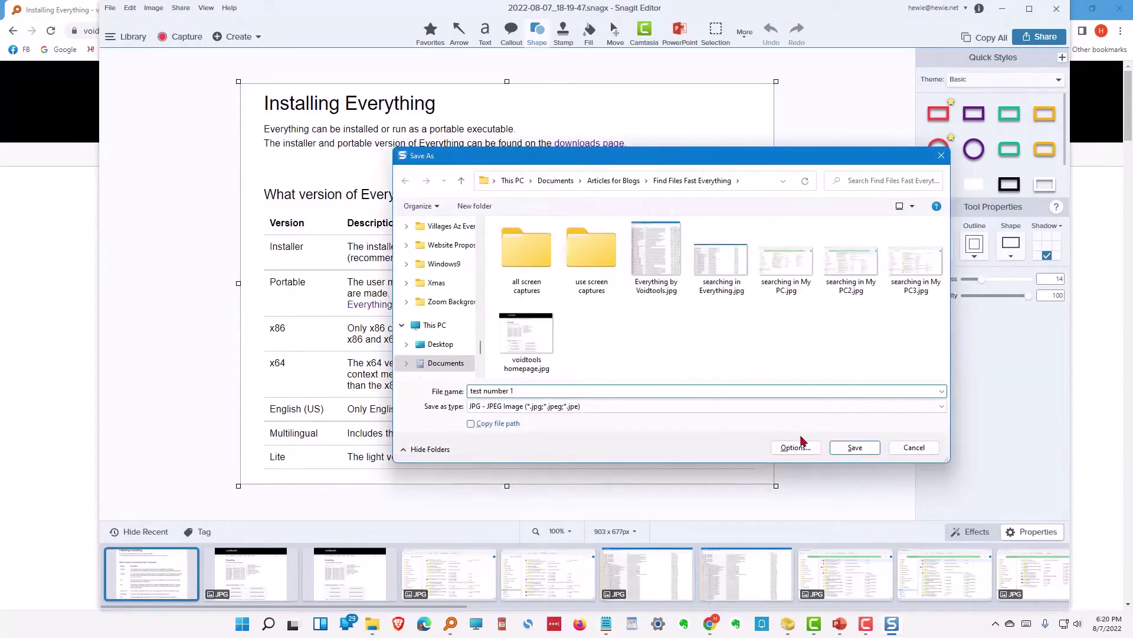
click(844, 450)
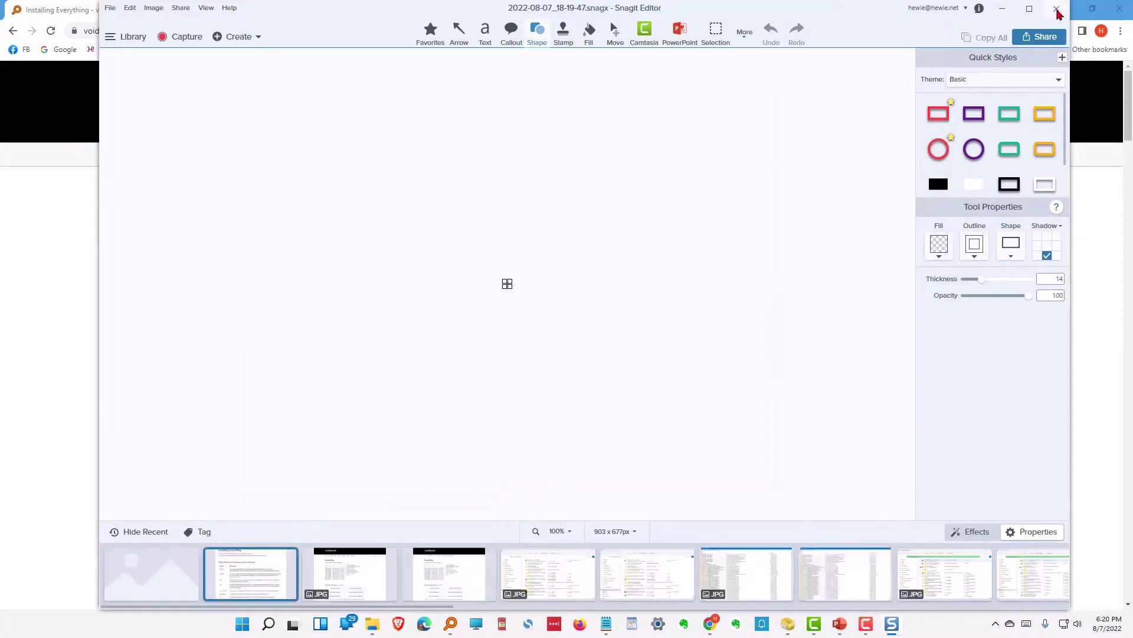
click(1057, 9)
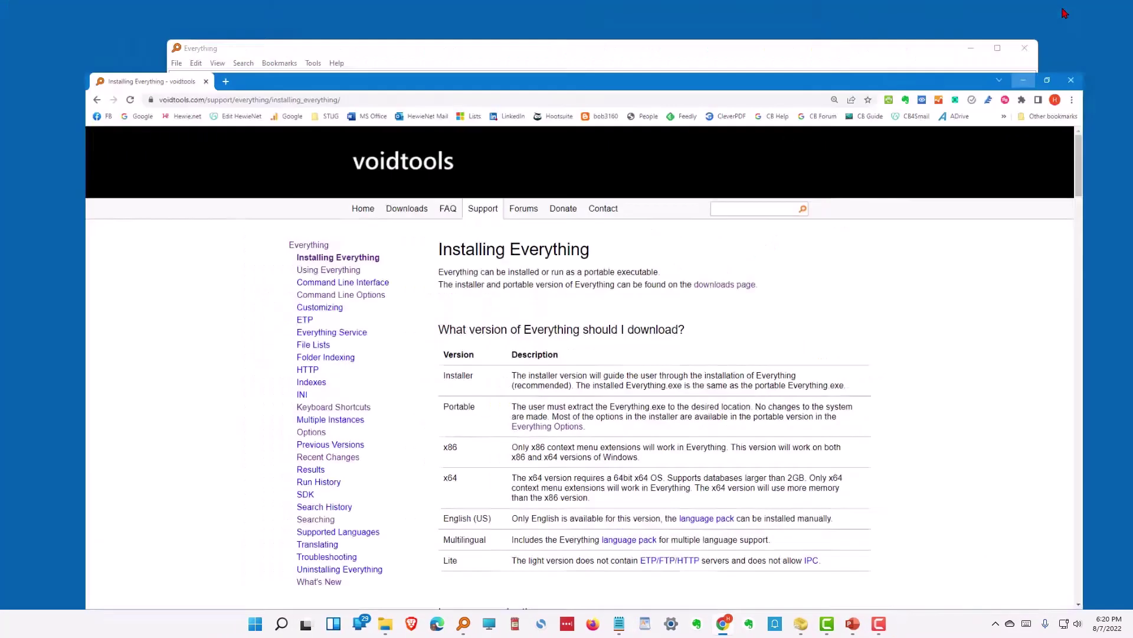
click(1065, 8)
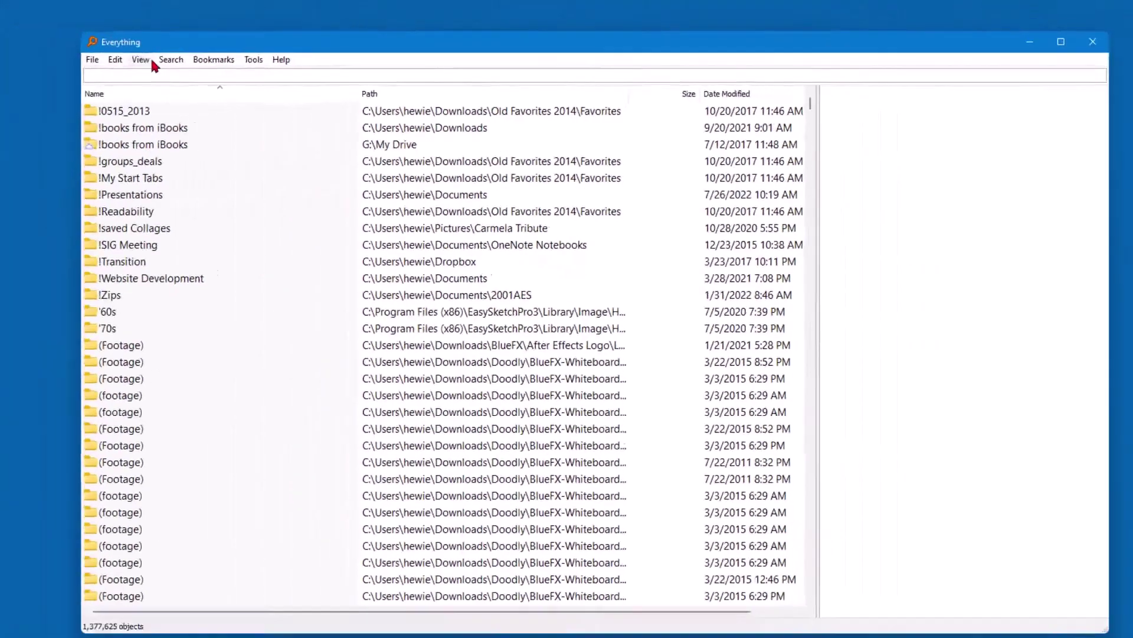
Filter the Everything results to pictures and sort them by date modified, newest first
click(170, 58)
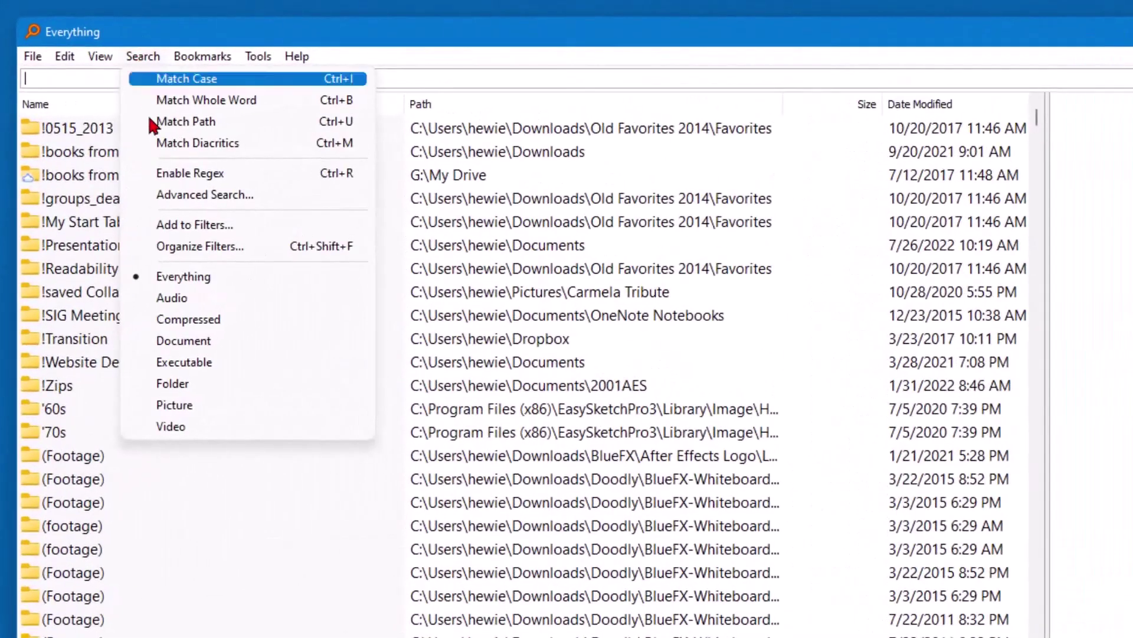
click(182, 406)
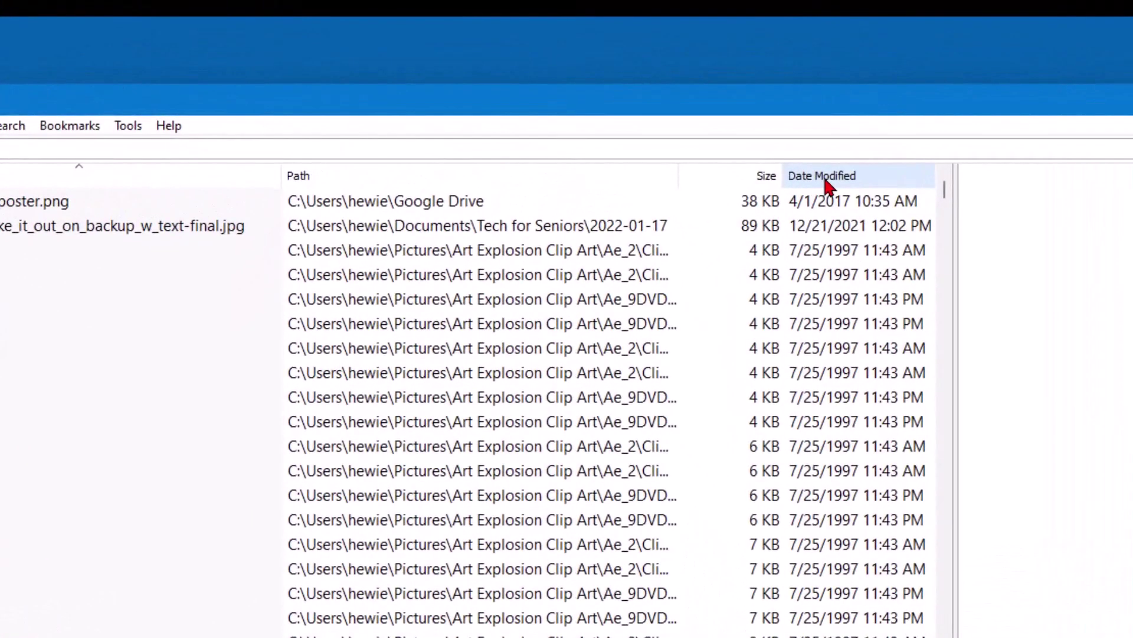
click(826, 182)
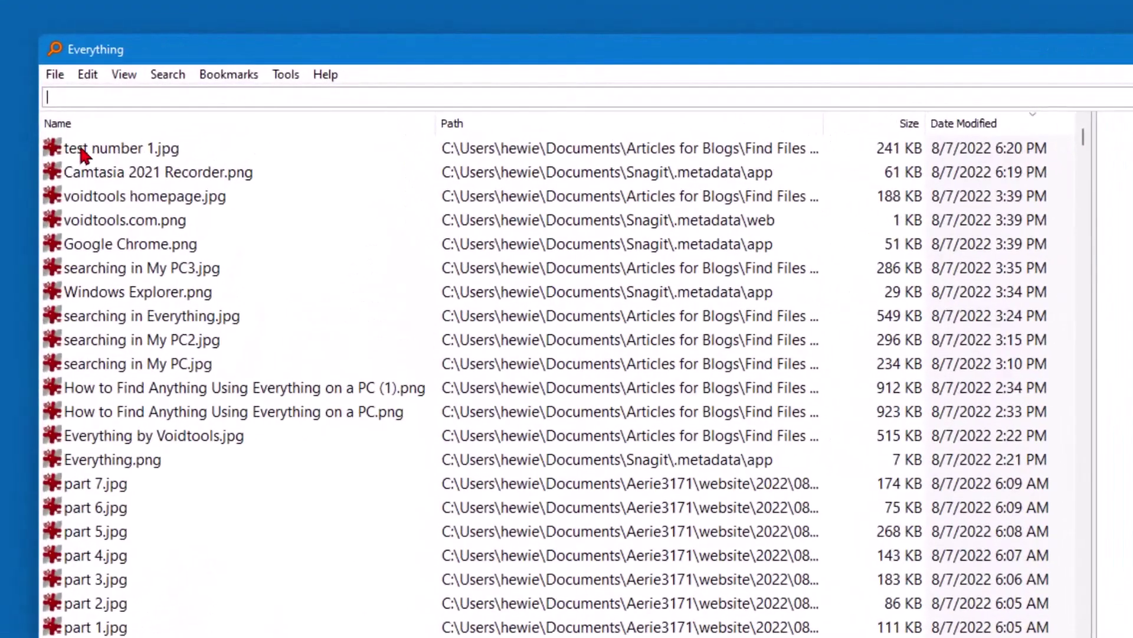
Preview "test number 1.jpg" and open the path of its folder
mouse_move(134, 151)
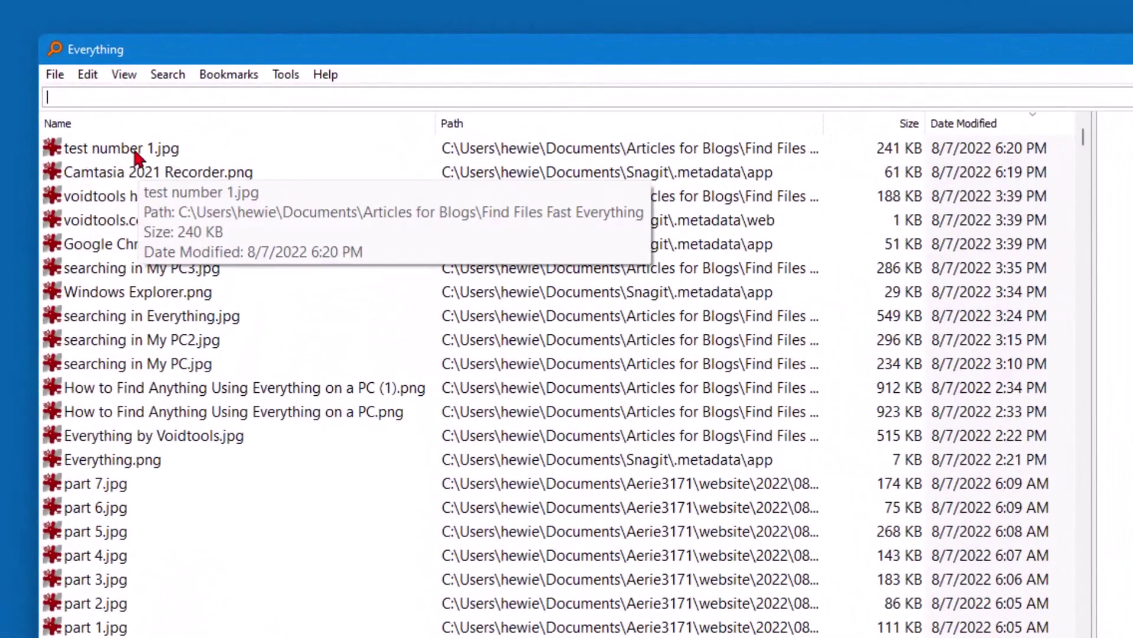
click(133, 146)
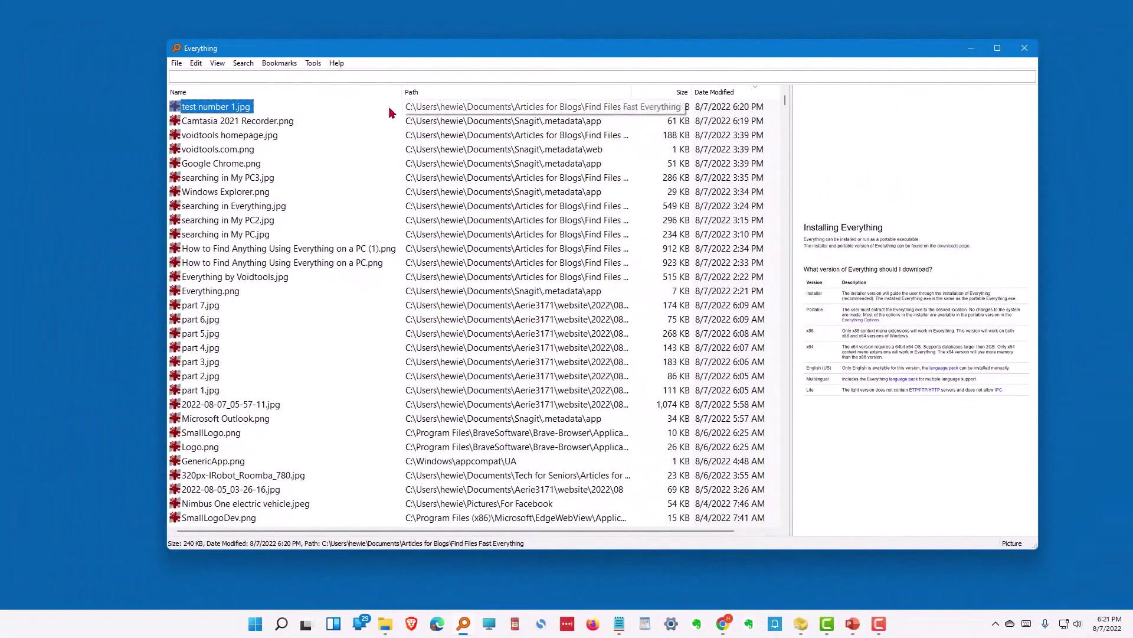
right_click(236, 141)
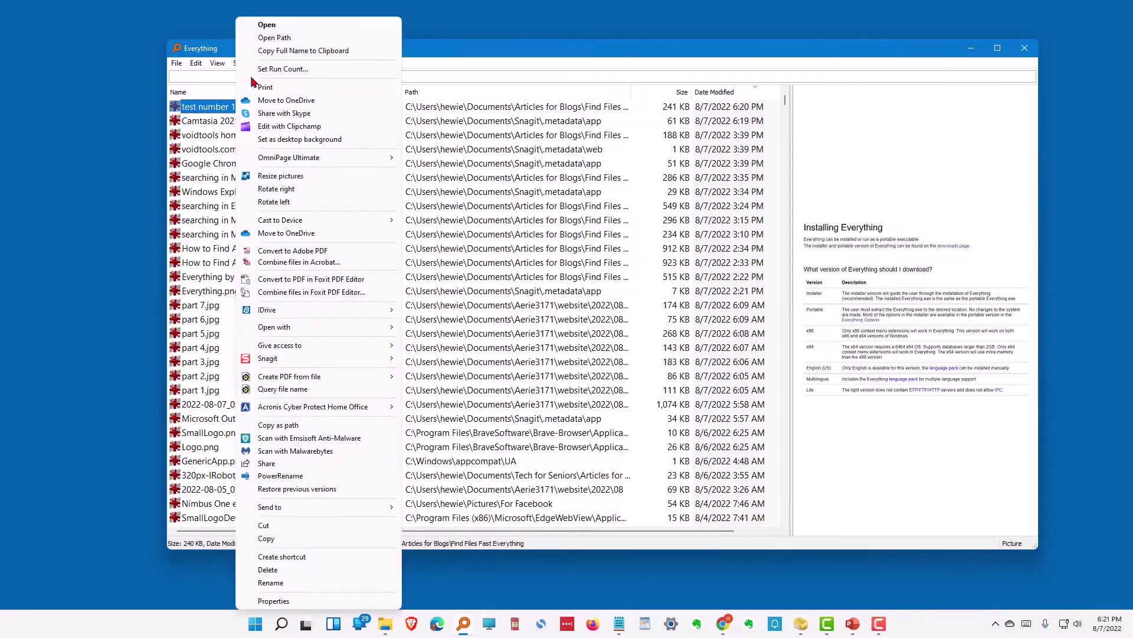
click(261, 38)
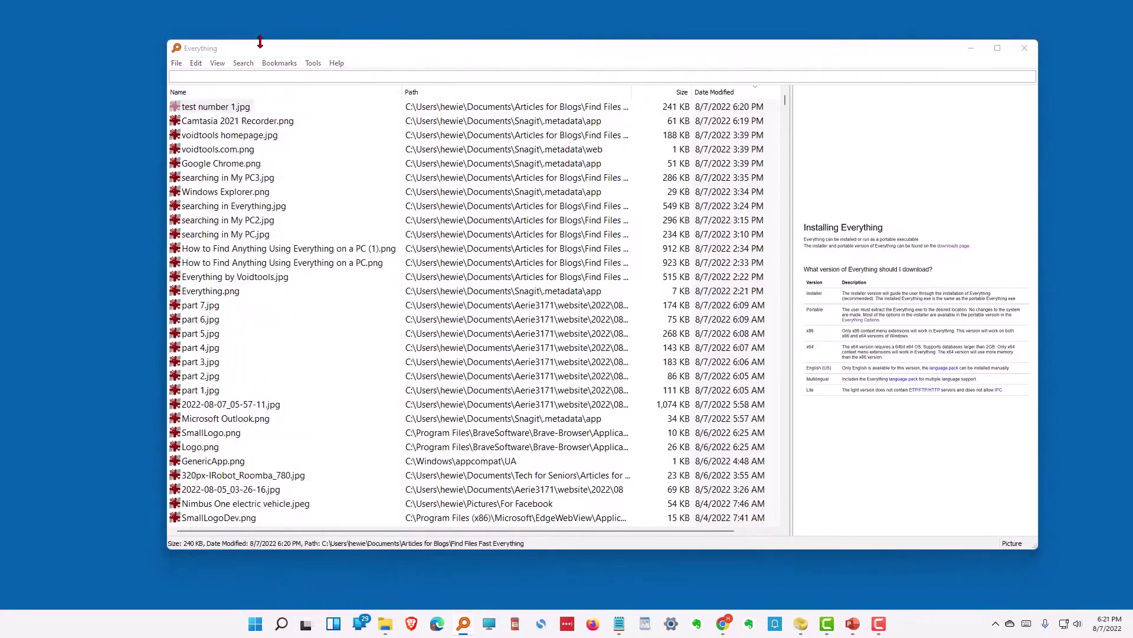